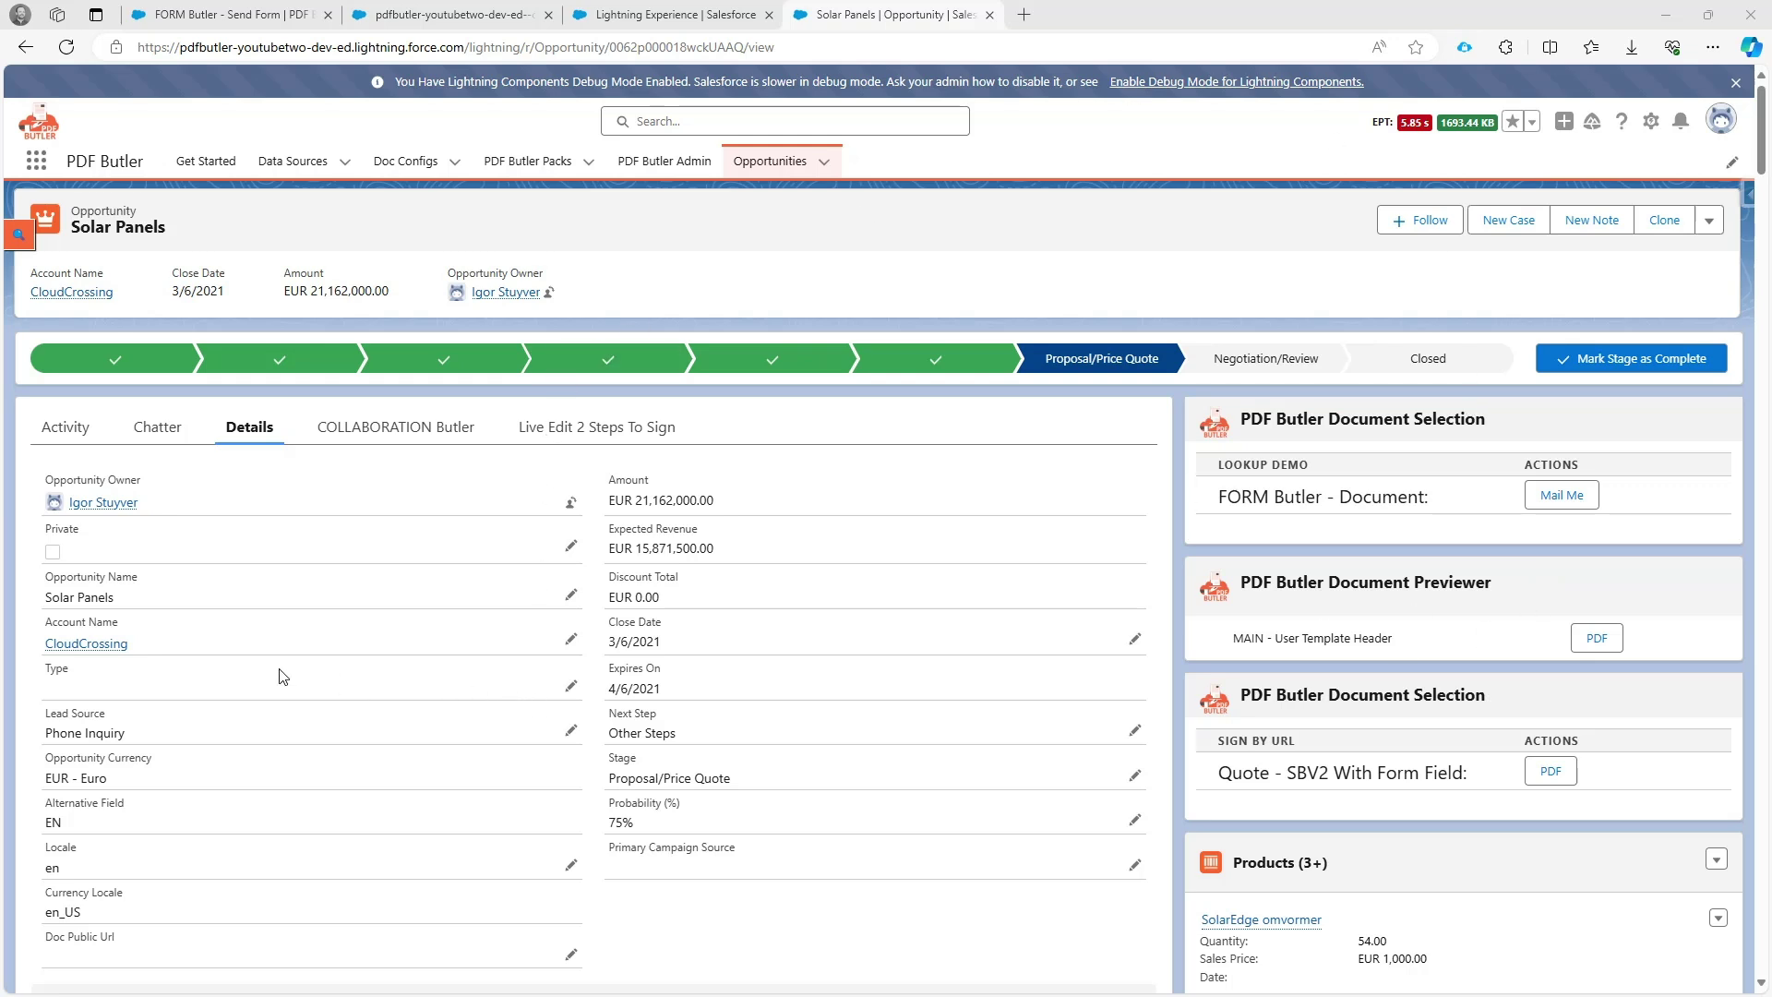
- Start editing the opportunity's Account Name, type 'unit' over CloudCrossing, then discard the change
drag(44, 622, 119, 622)
double_click(162, 495)
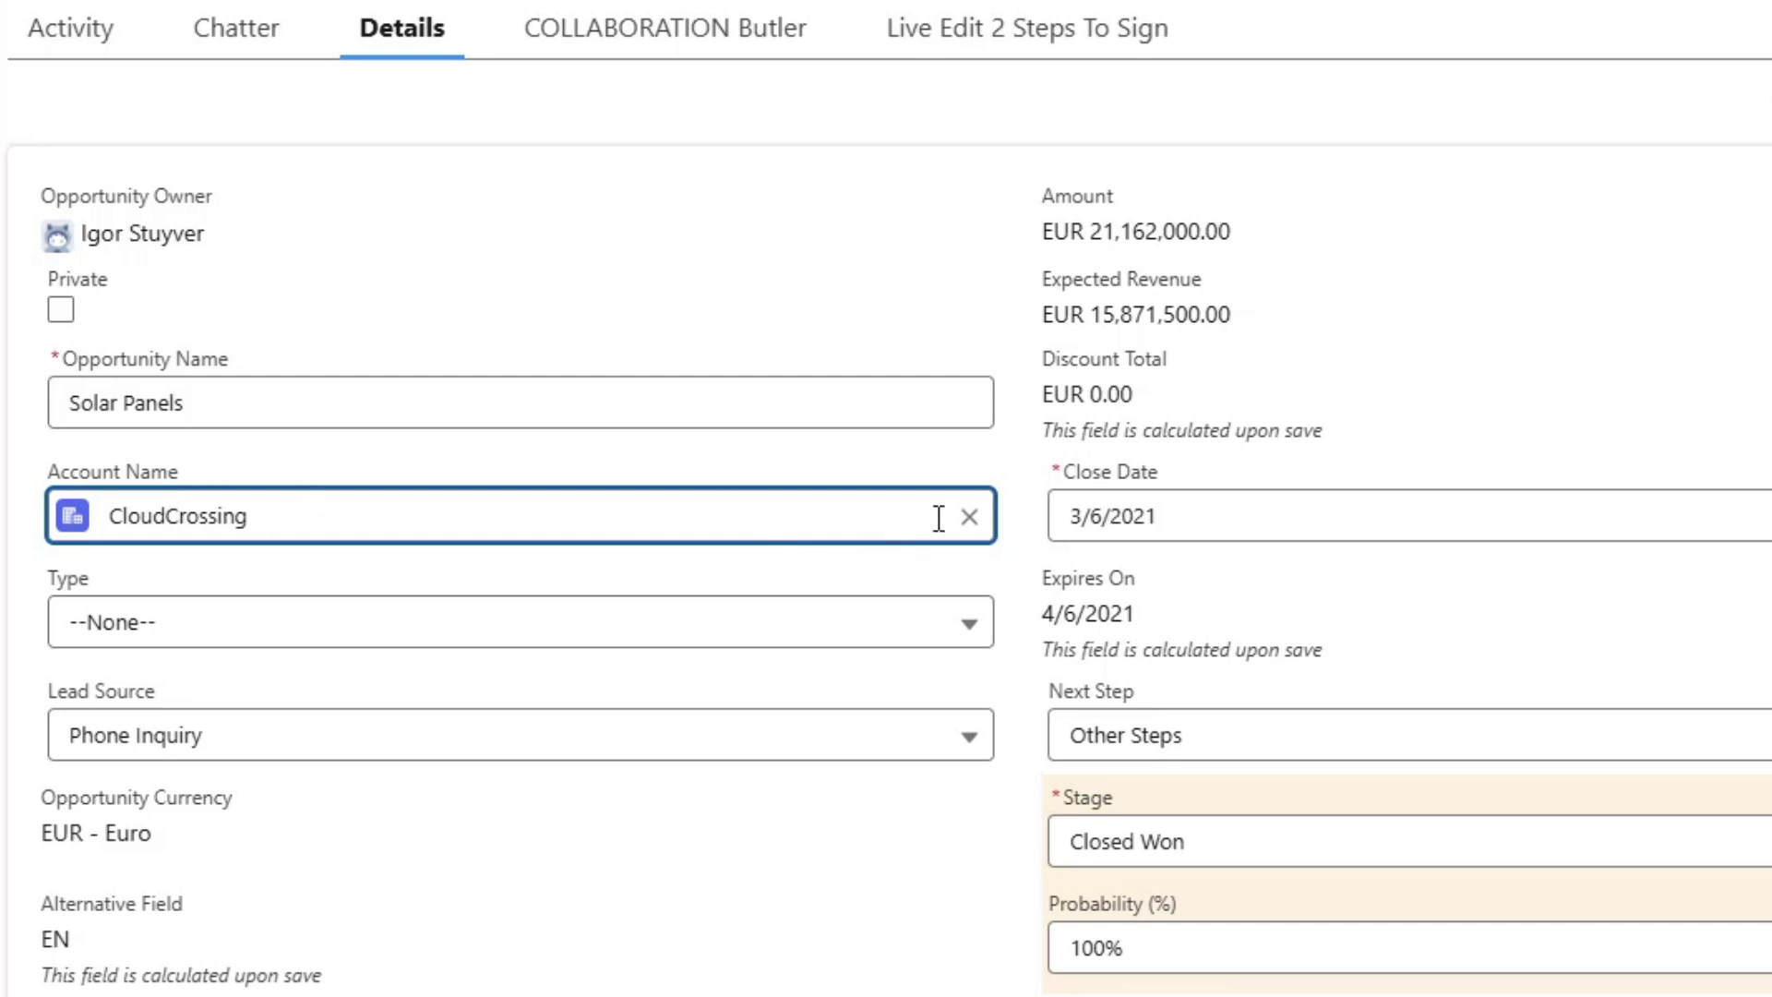
click(968, 518)
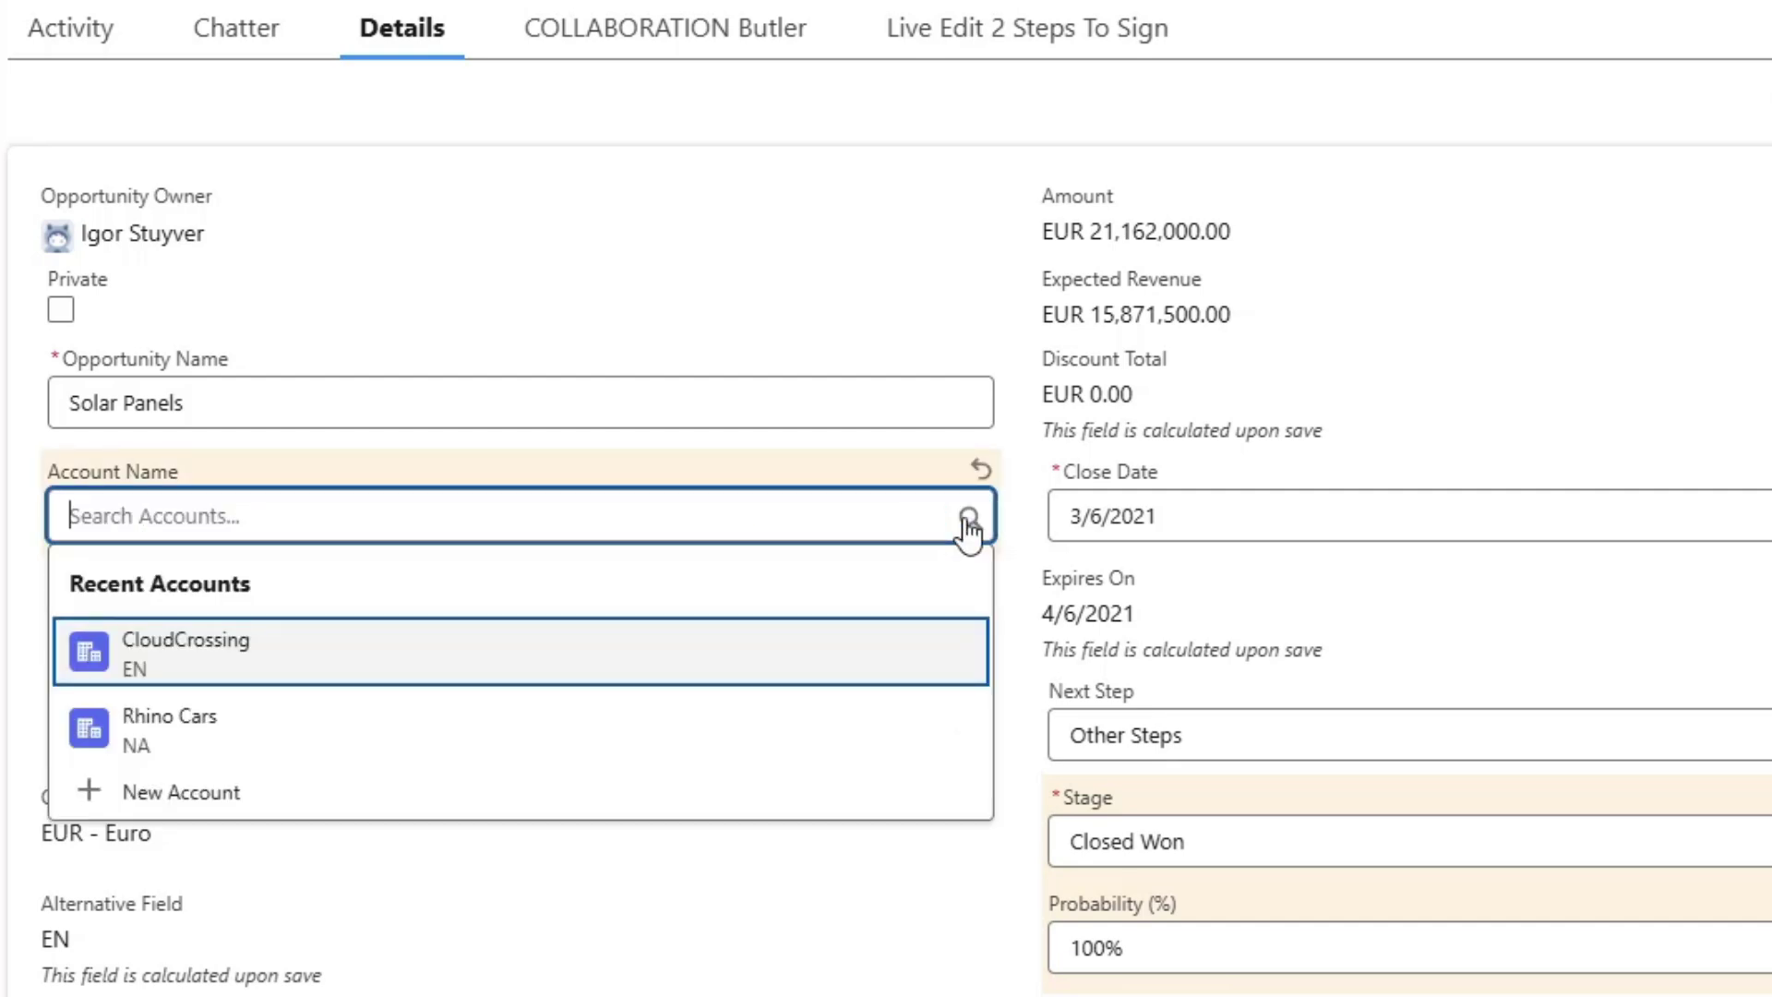
text(unit)
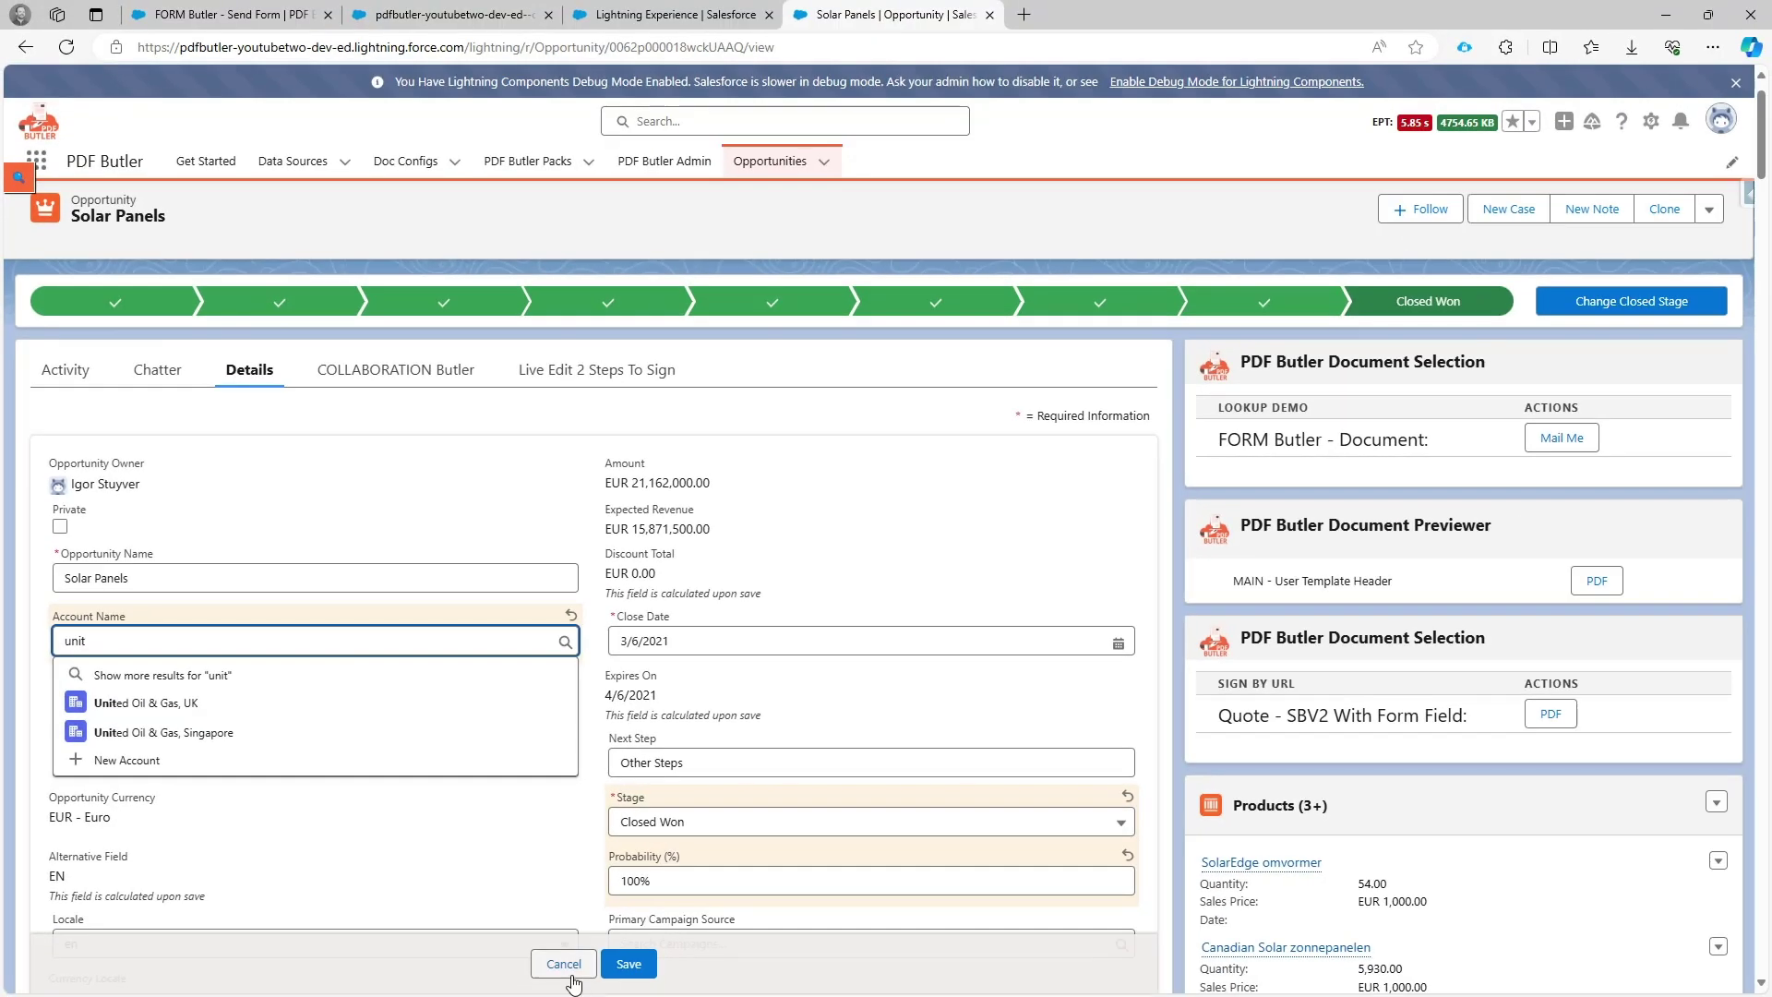
click(570, 974)
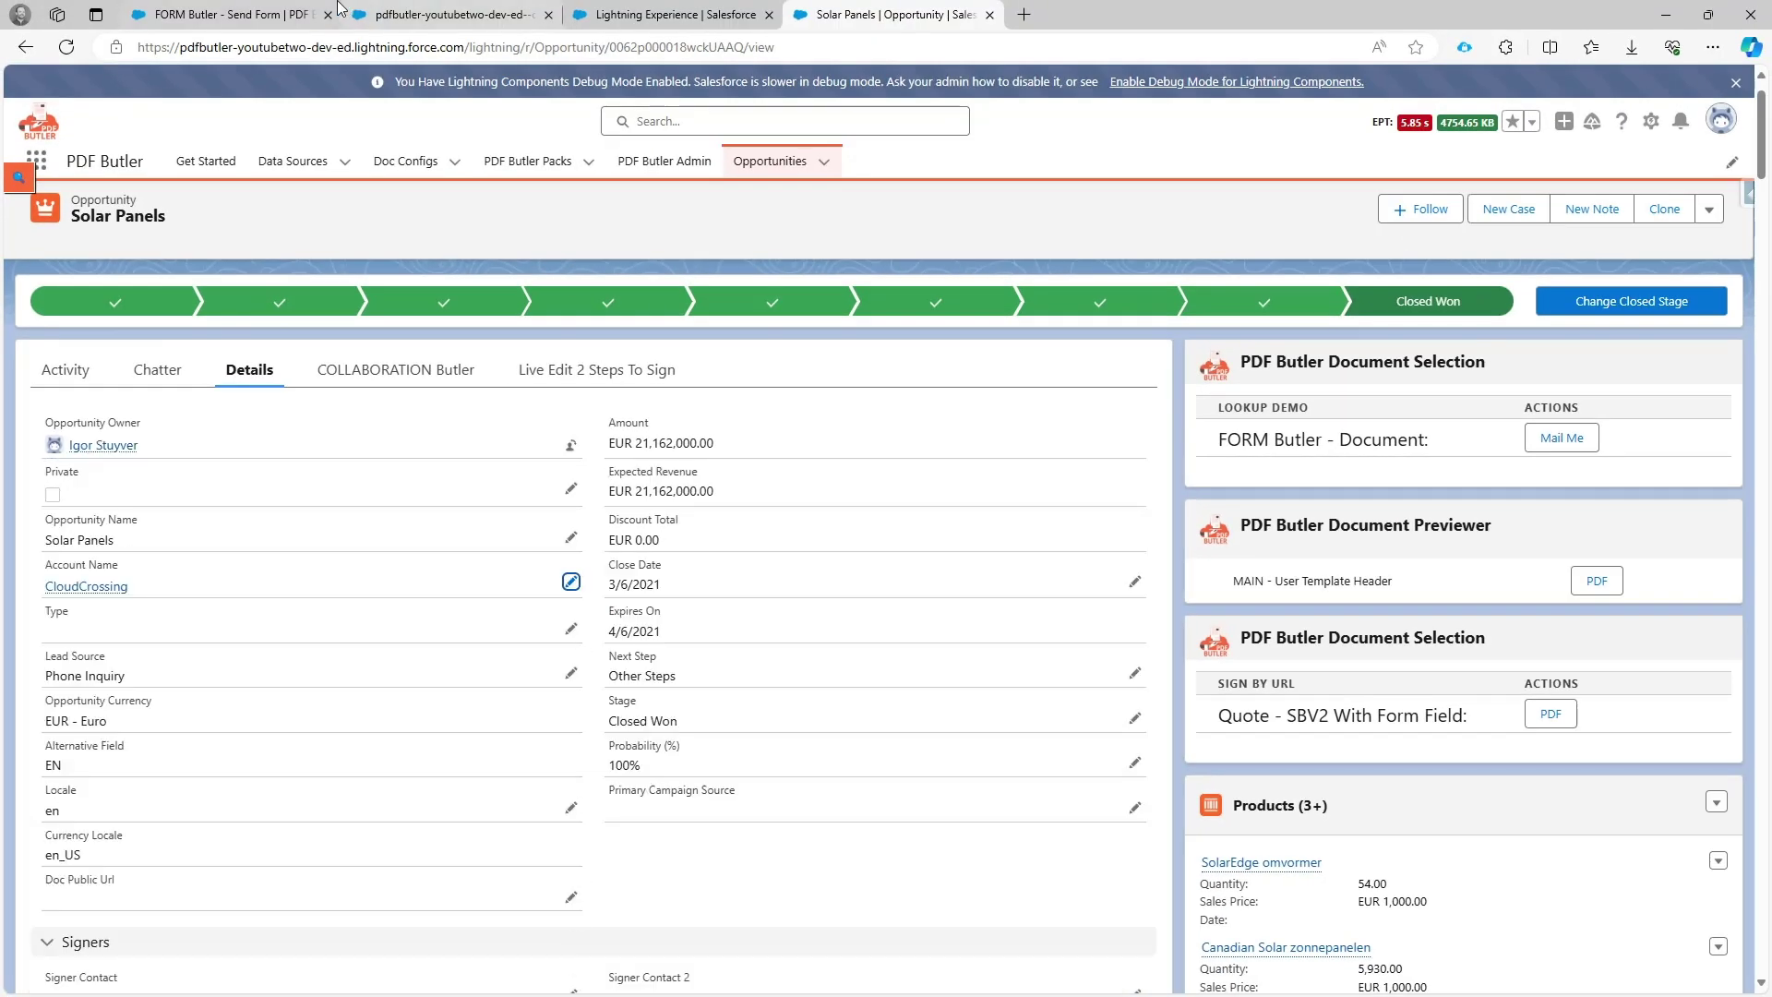
- Paste [[!ACC_LOOKUP!]] after the Account lookup heading in the Word template and select LOOKUP
key(alt+Tab)
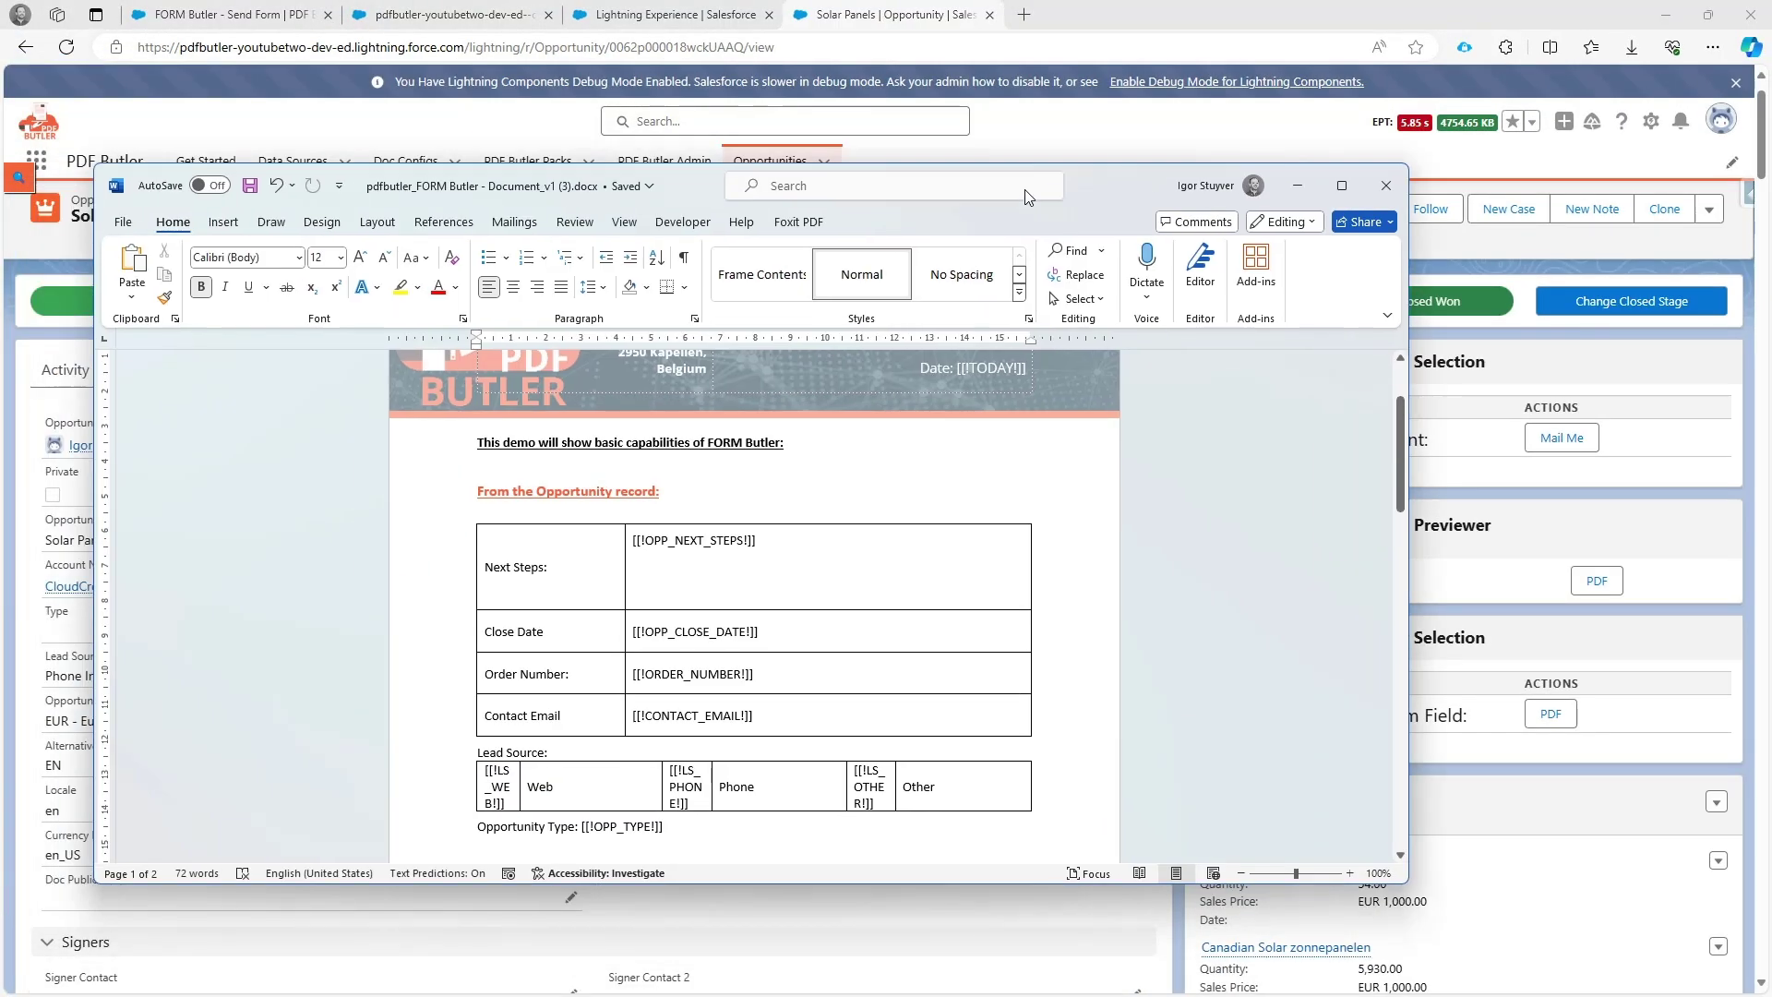
scroll(880, 531, down, 3)
scroll(880, 531, down, 2)
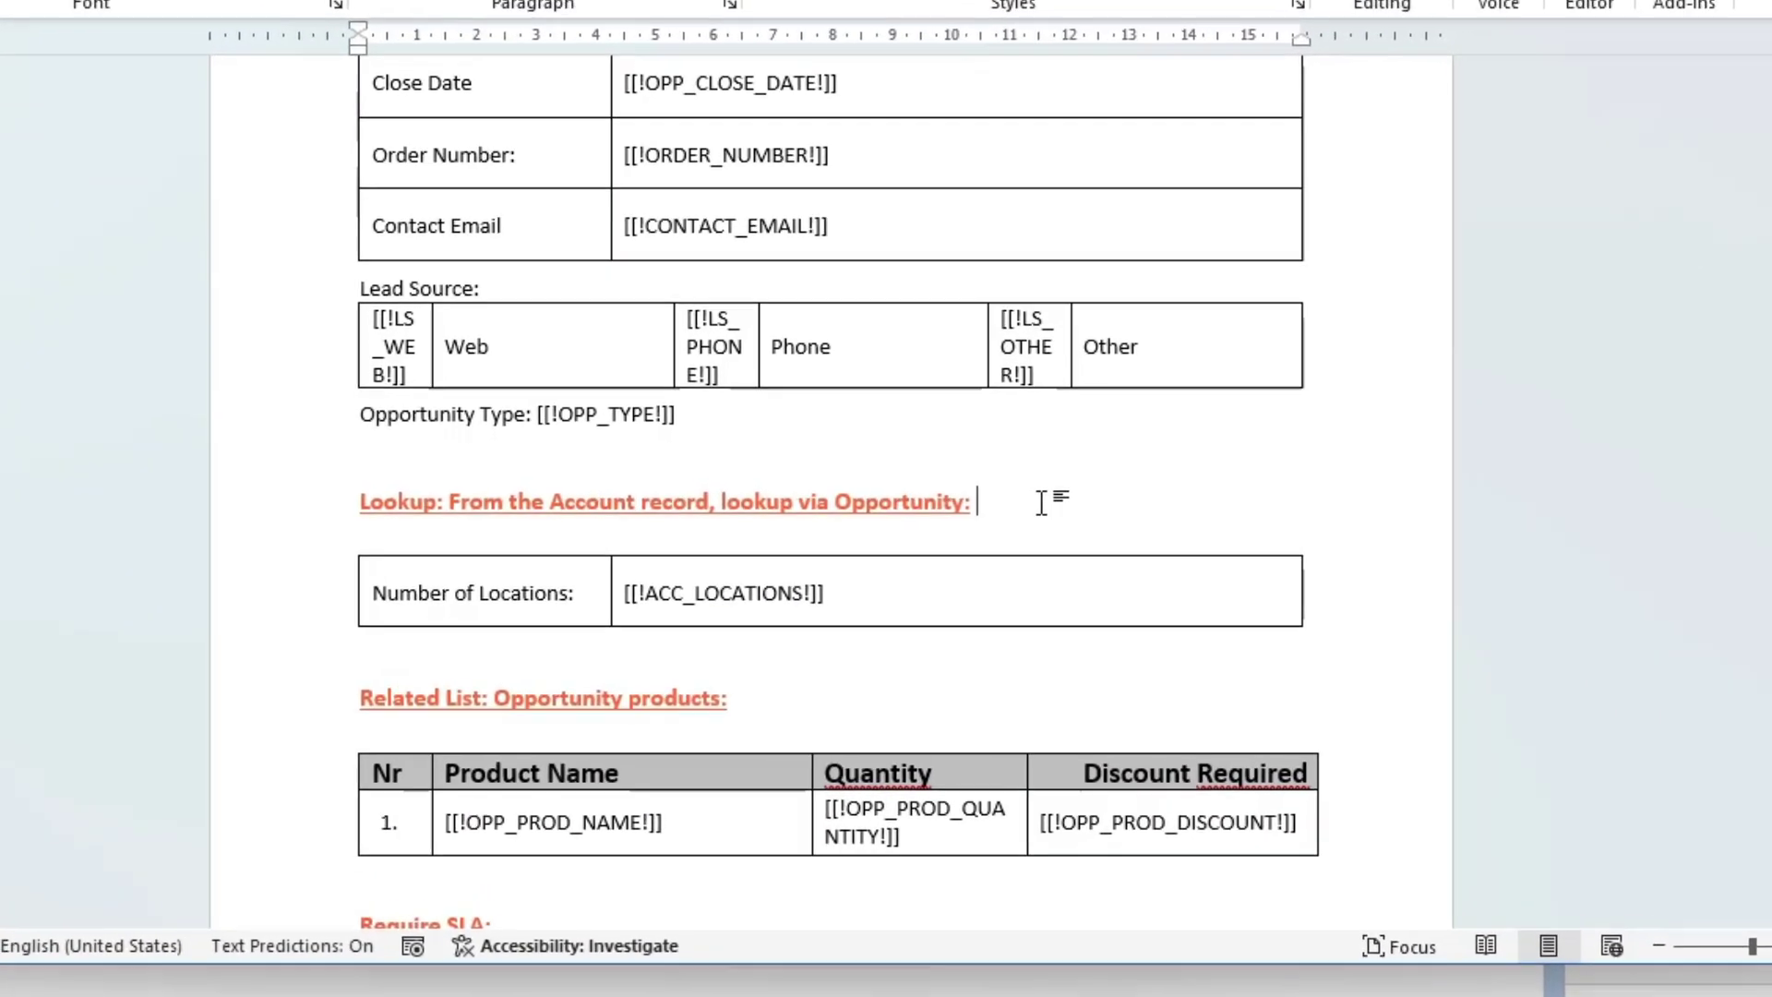
text([[!ACC_LOOKUP!]])
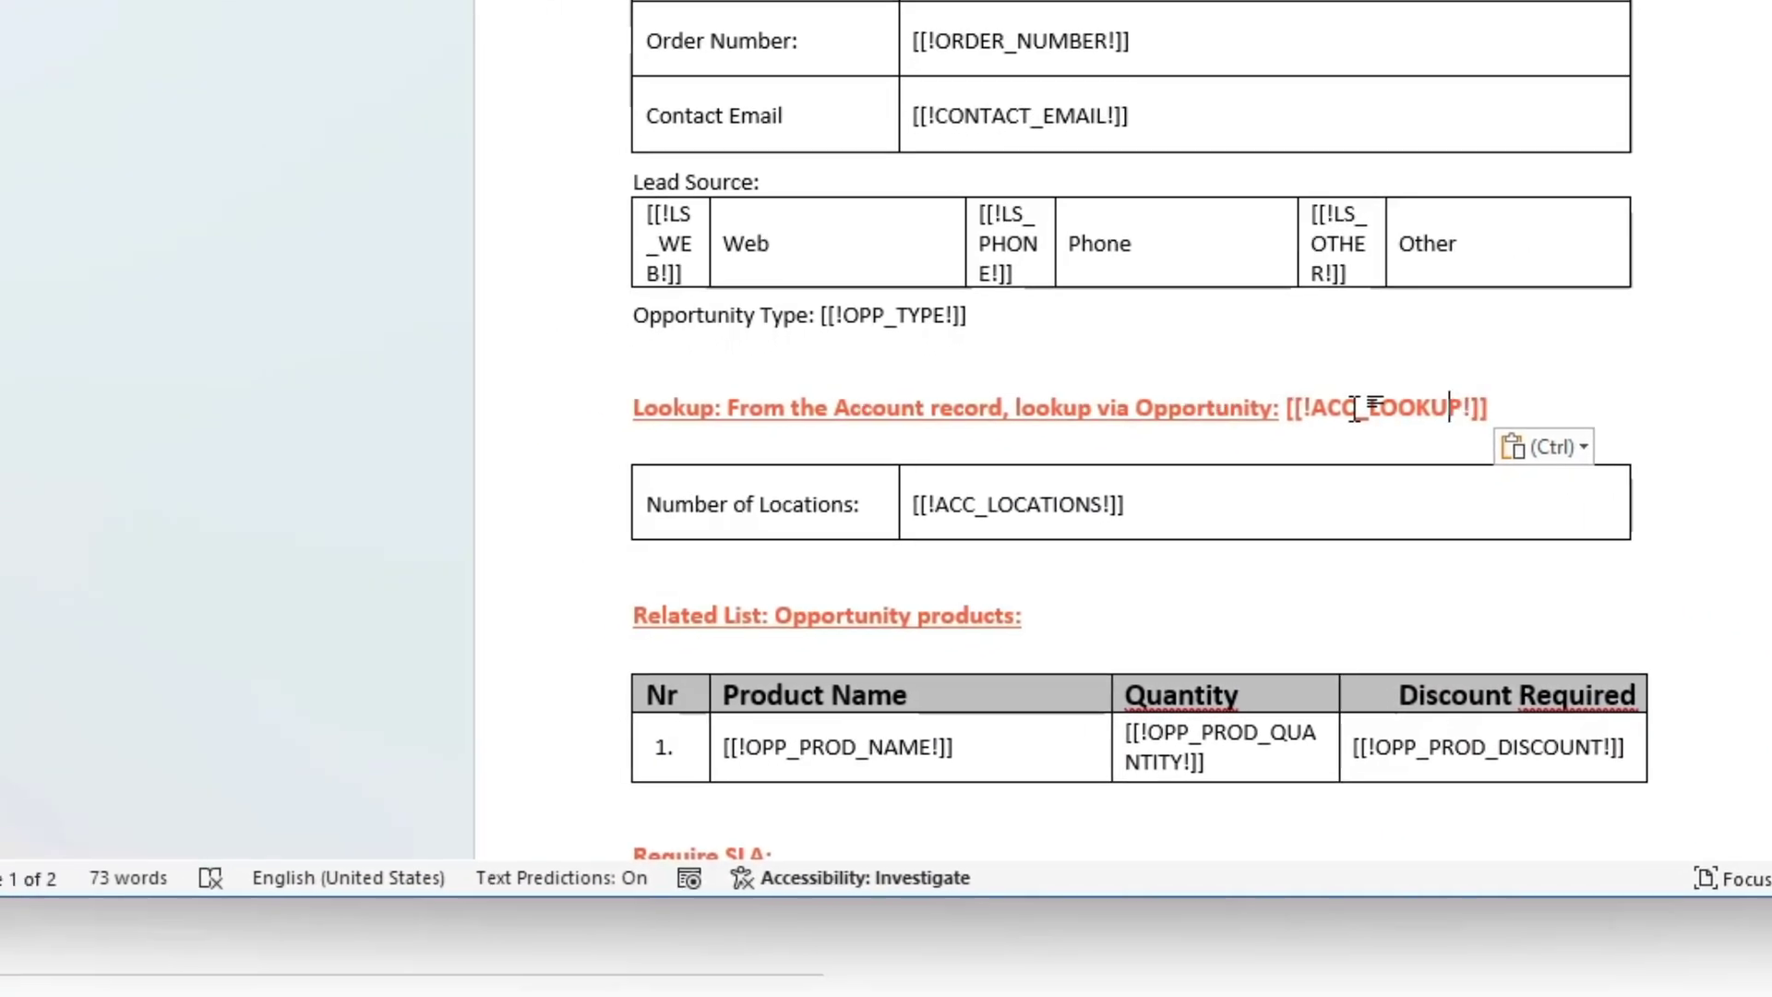
double_click(1246, 441)
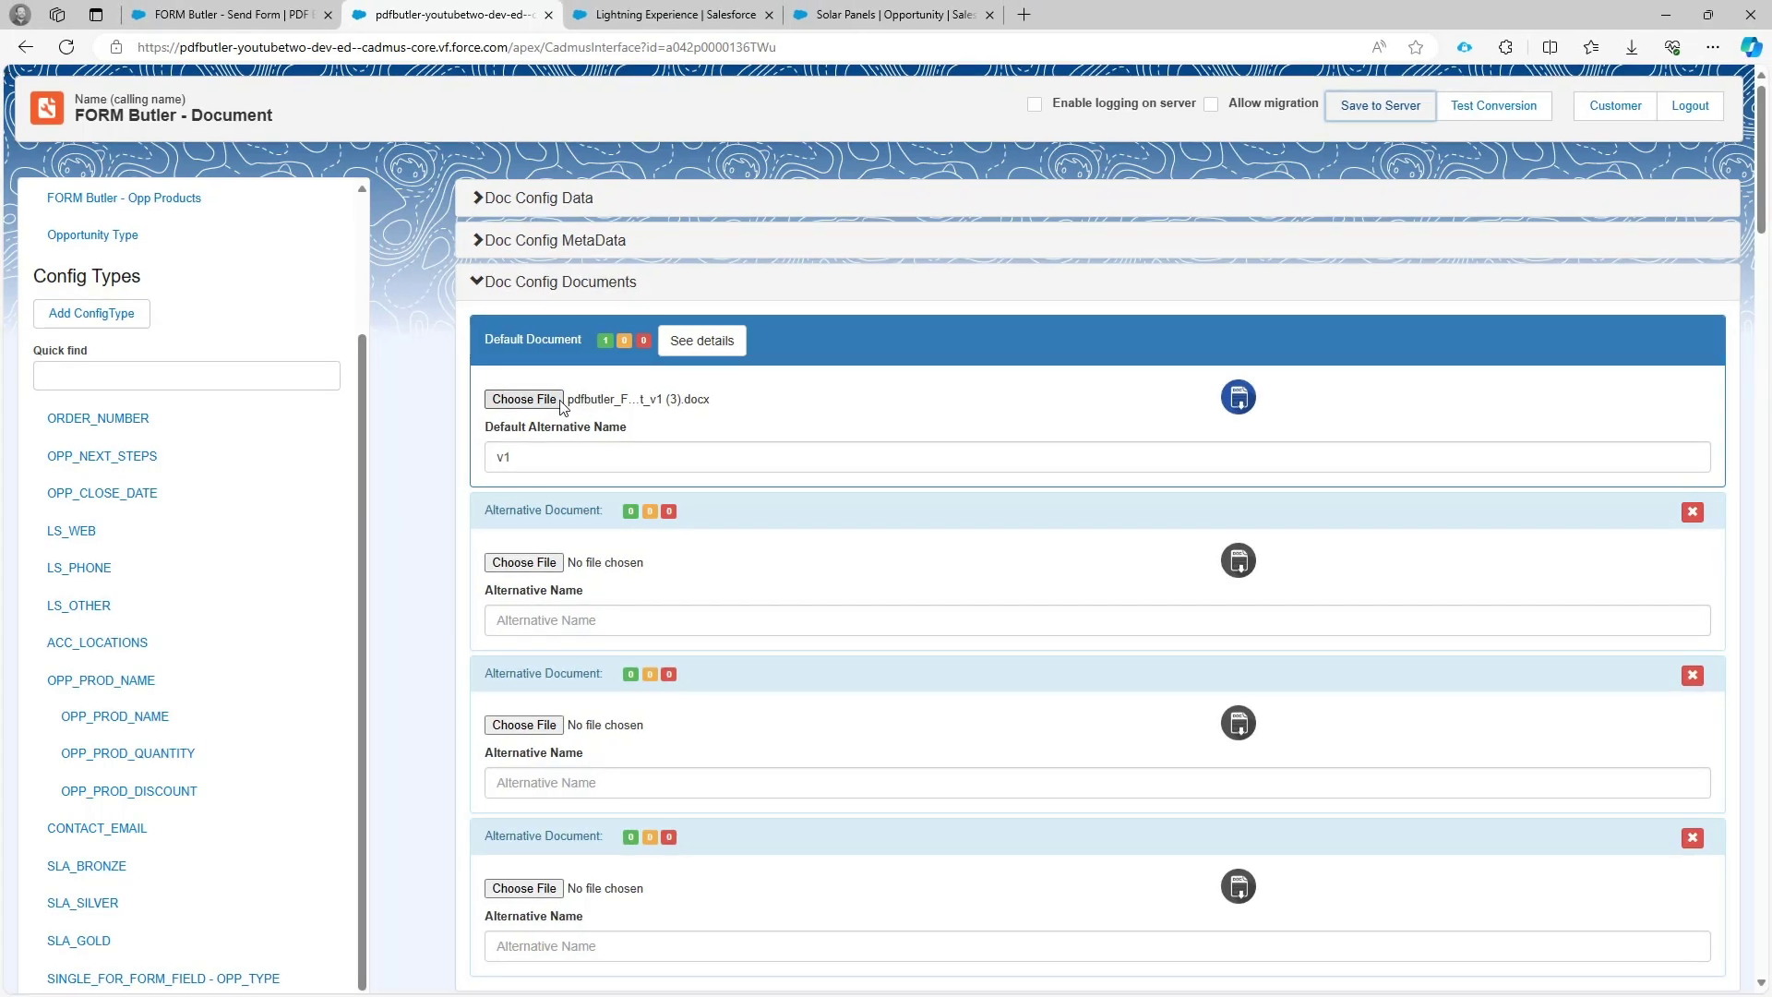
- Upload pdfbutler_FORM Butler - Document_v1 (3).docx as the configuration's new default document
click(560, 405)
scroll(535, 408, up, 10)
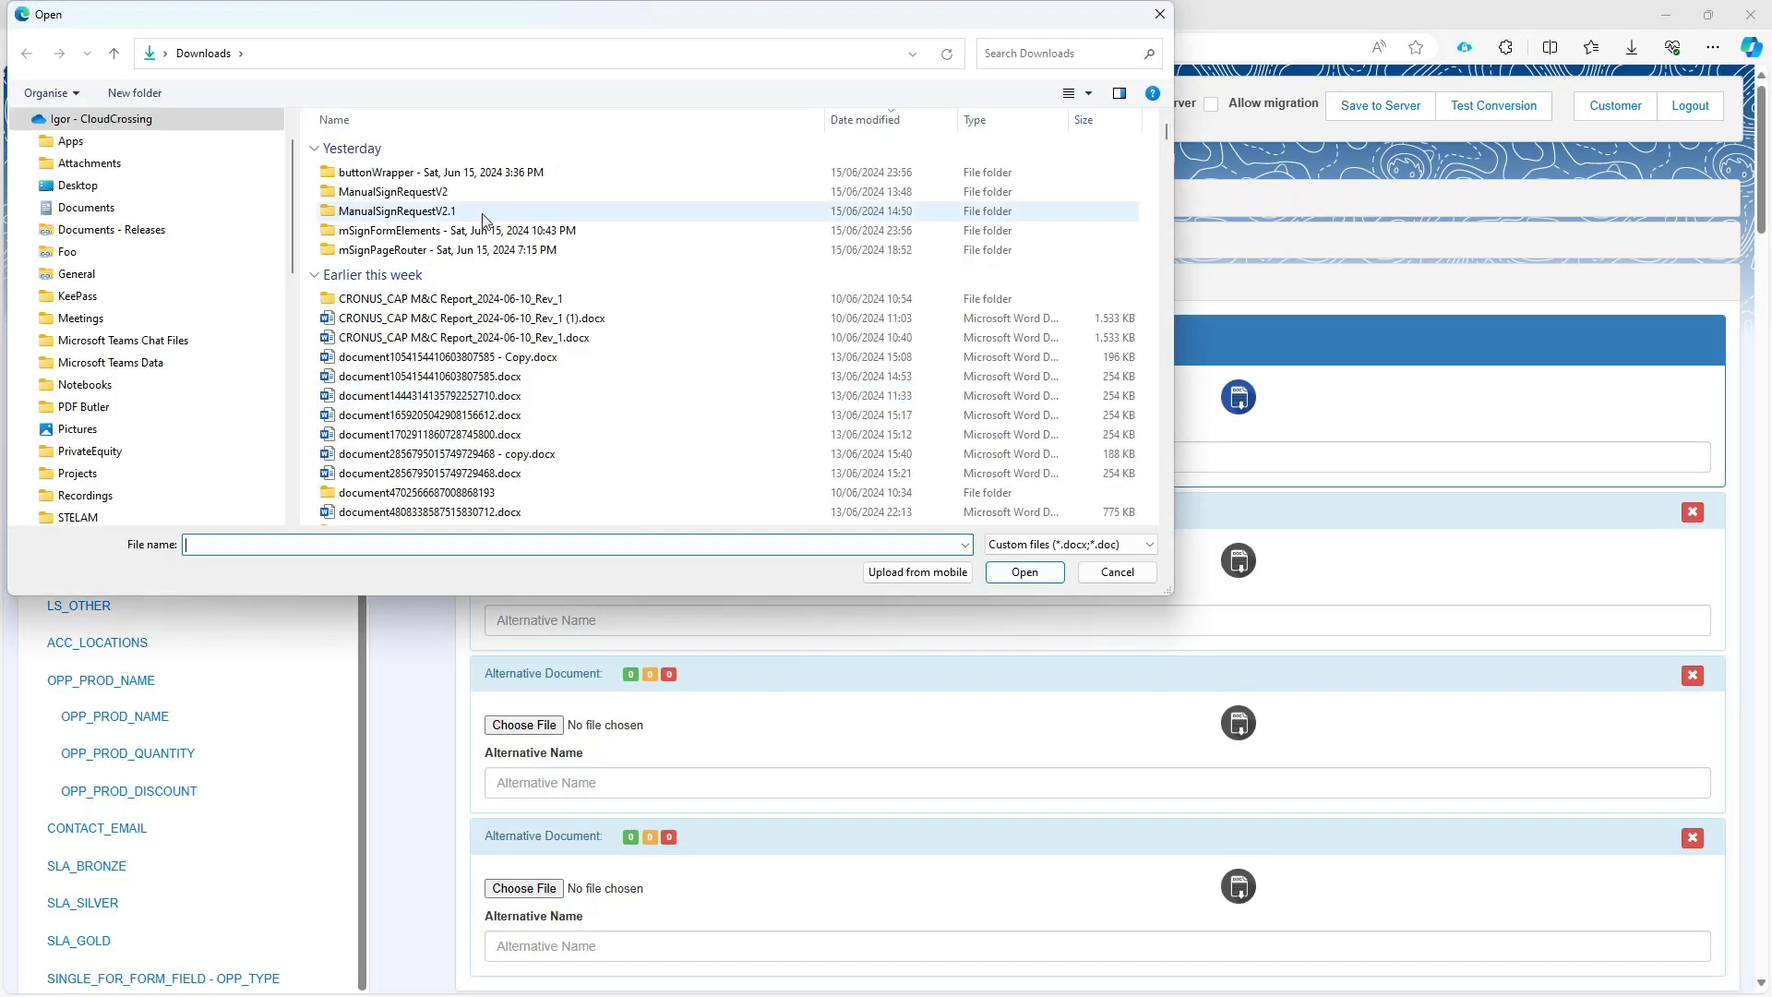
double_click(498, 172)
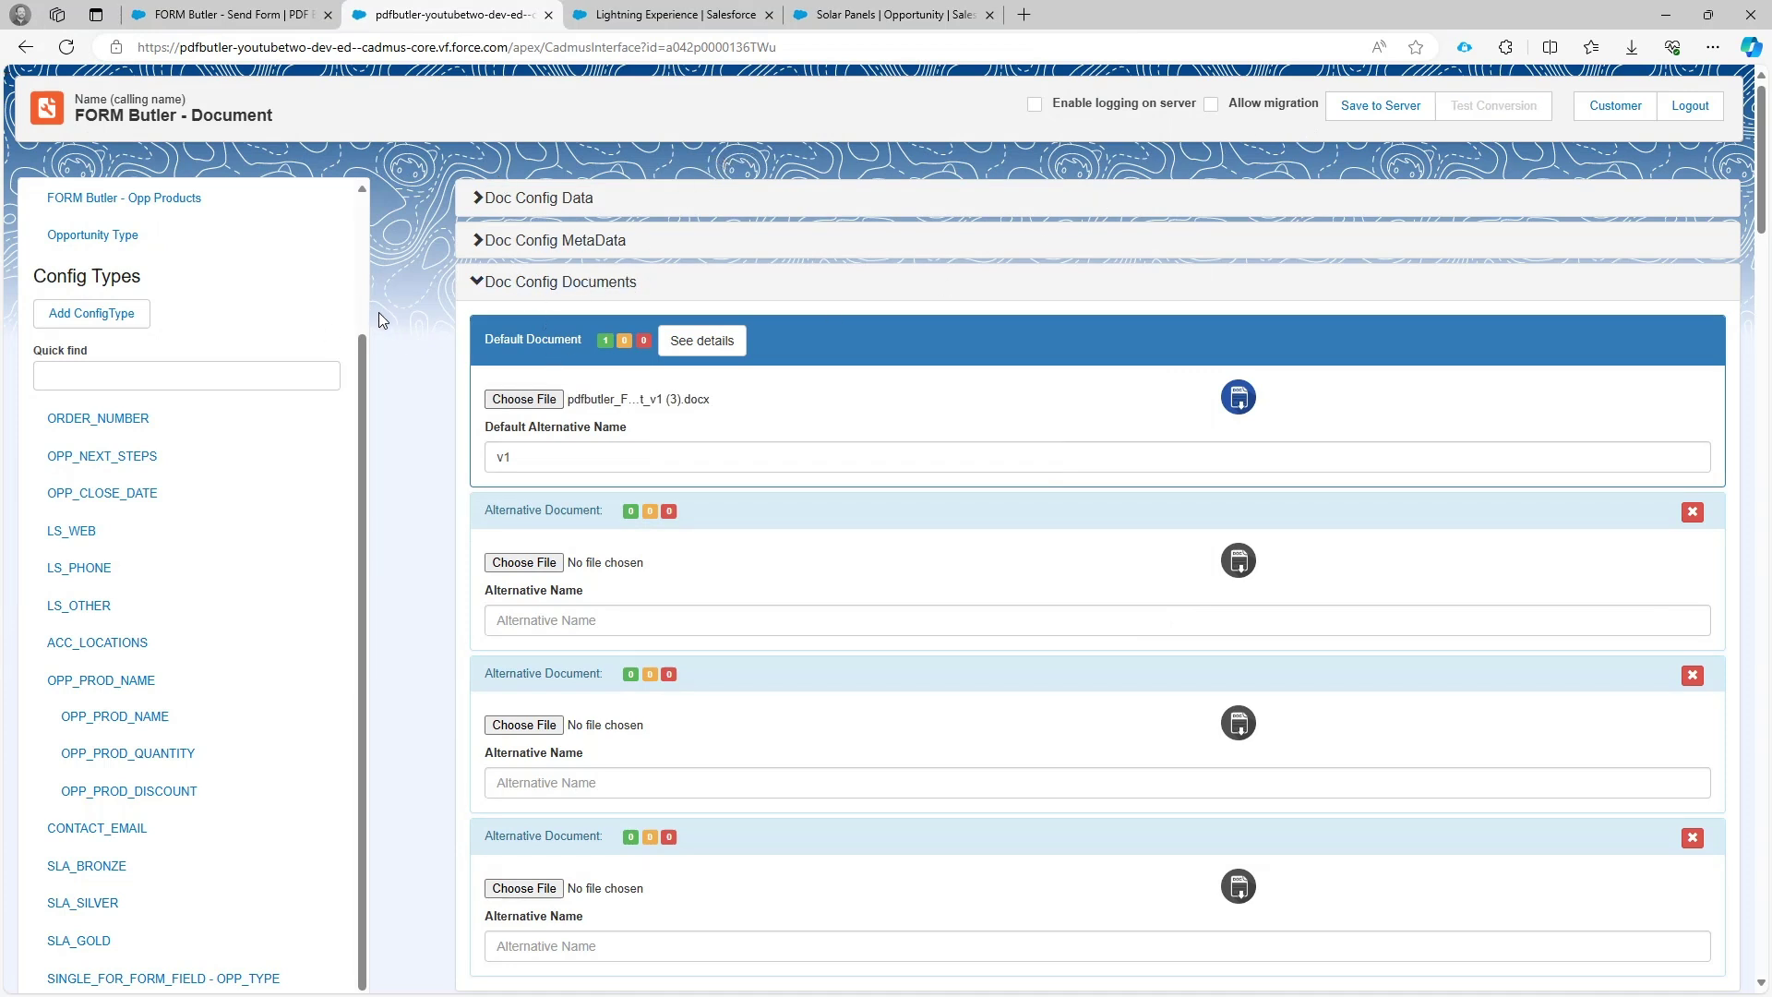
scroll(151, 297, up, 2)
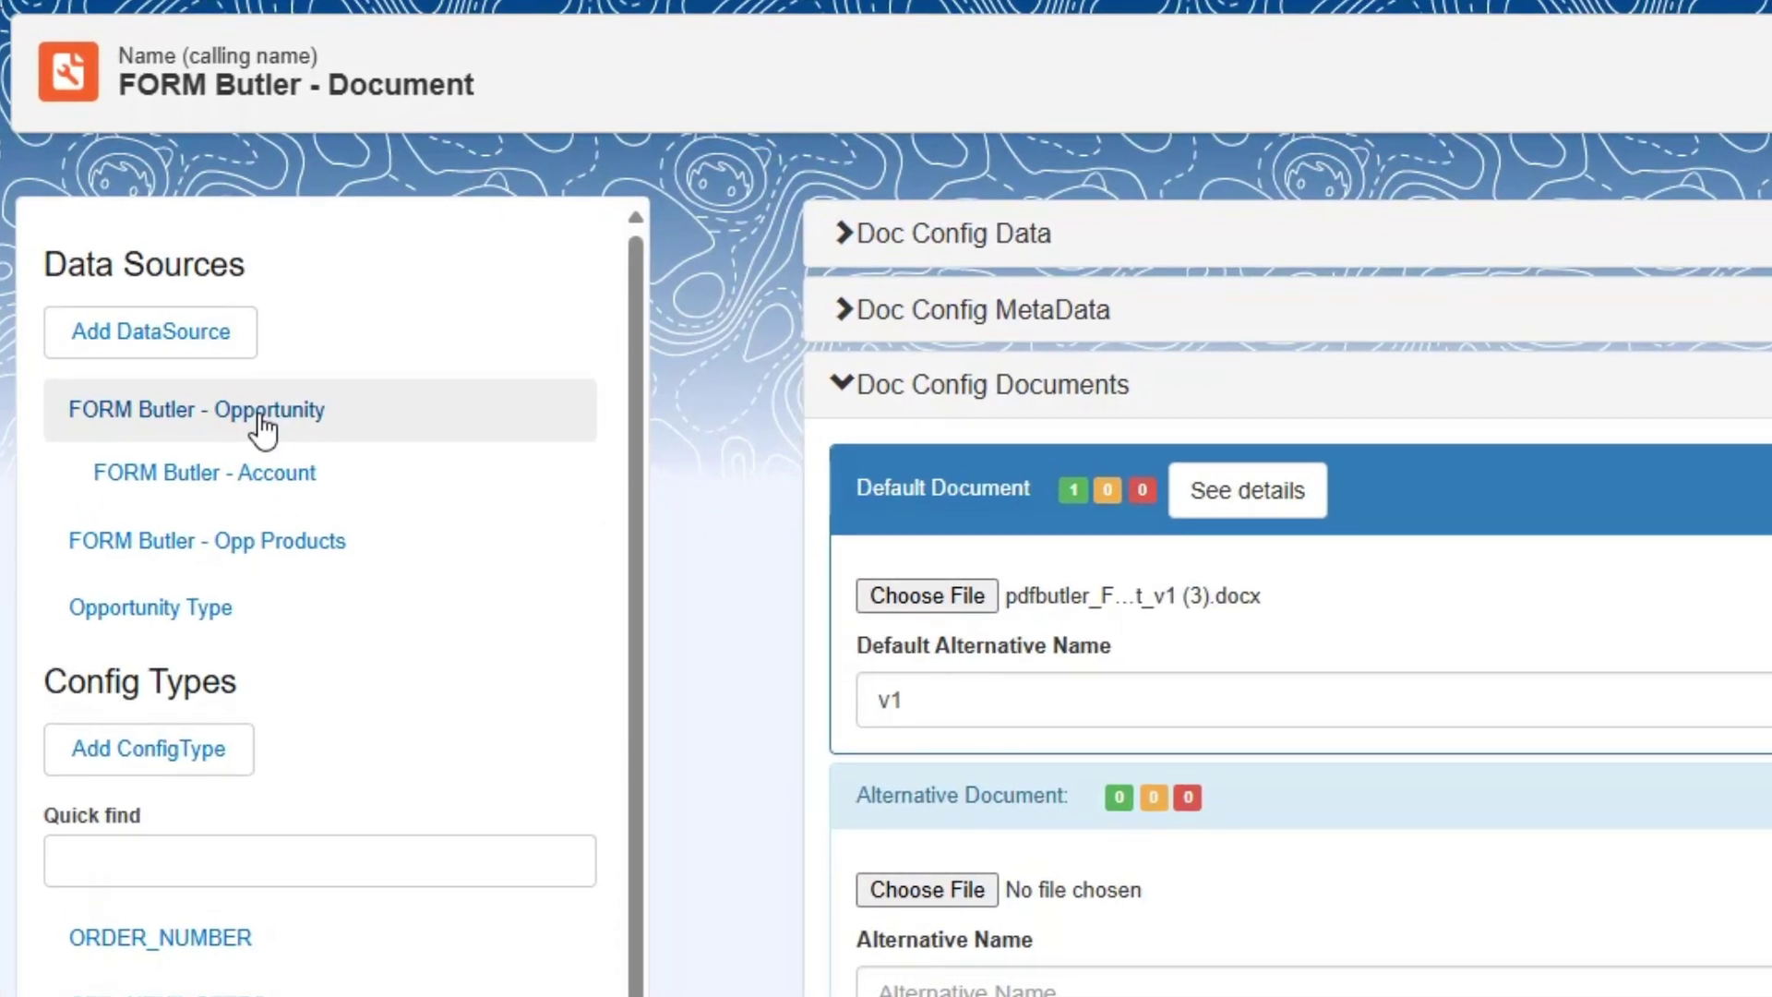
- Check in the FORM Butler - Opportunity SOQL Builder that Account ID is queried, then return
click(272, 417)
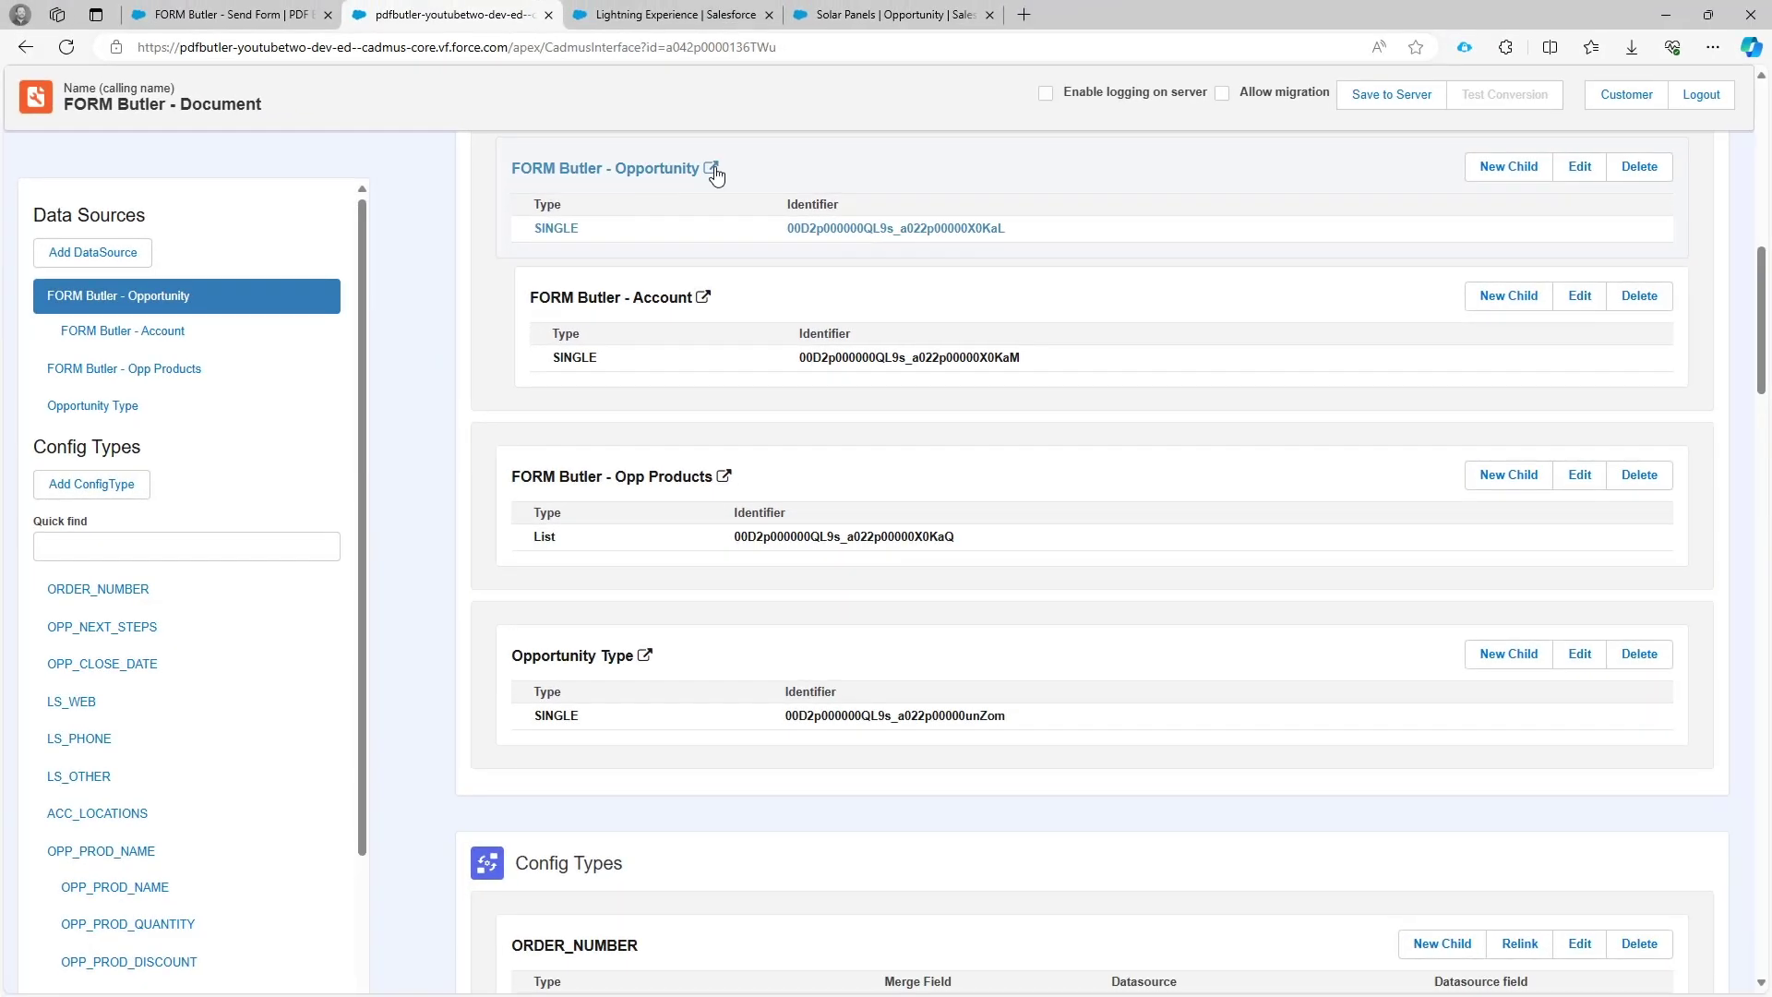
click(714, 170)
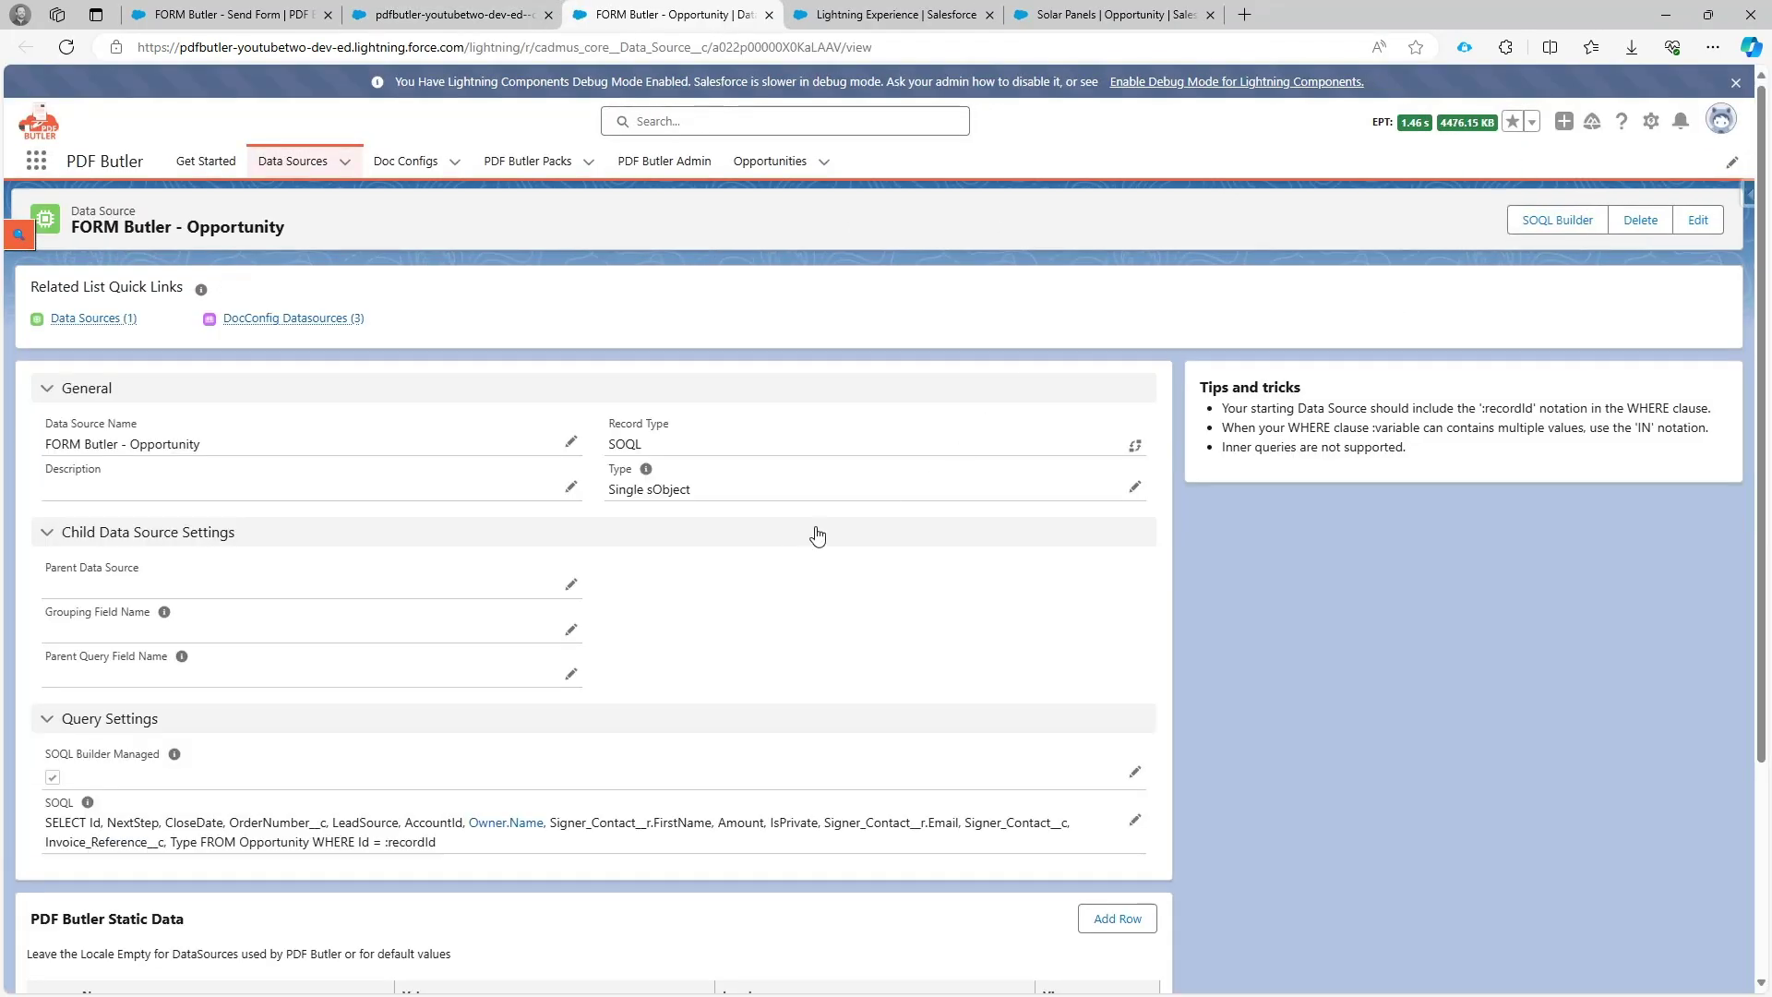
click(1562, 223)
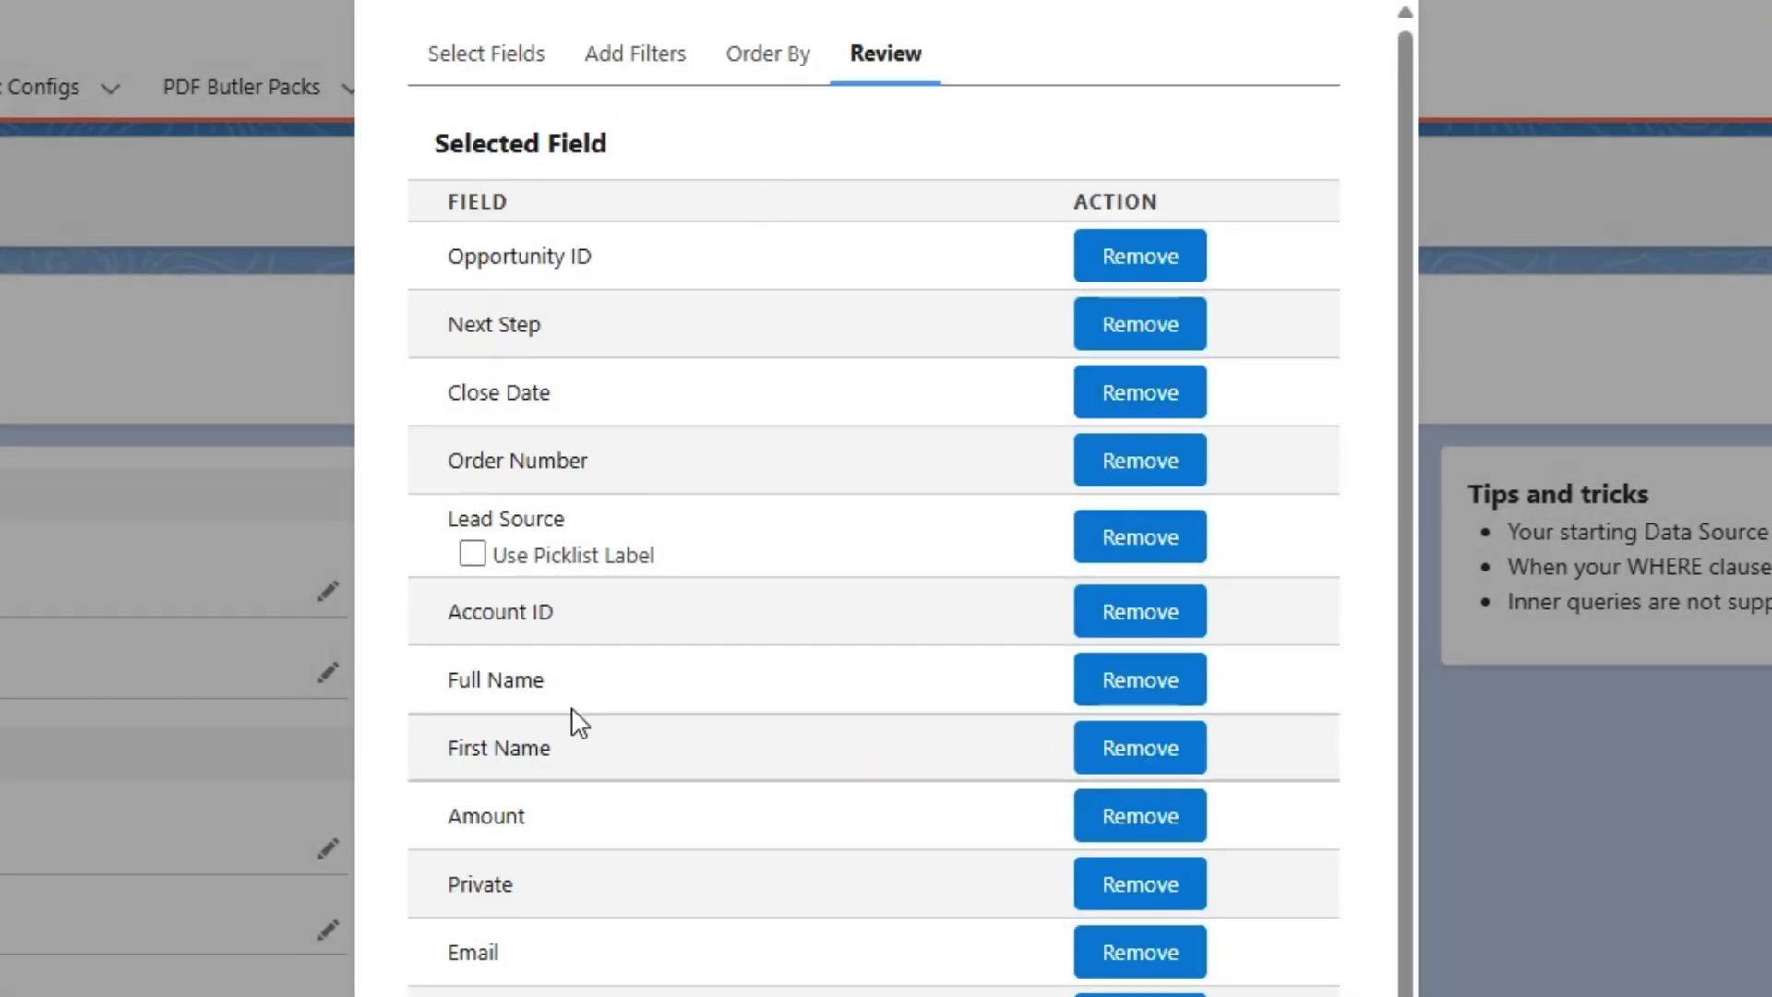
triple_click(505, 605)
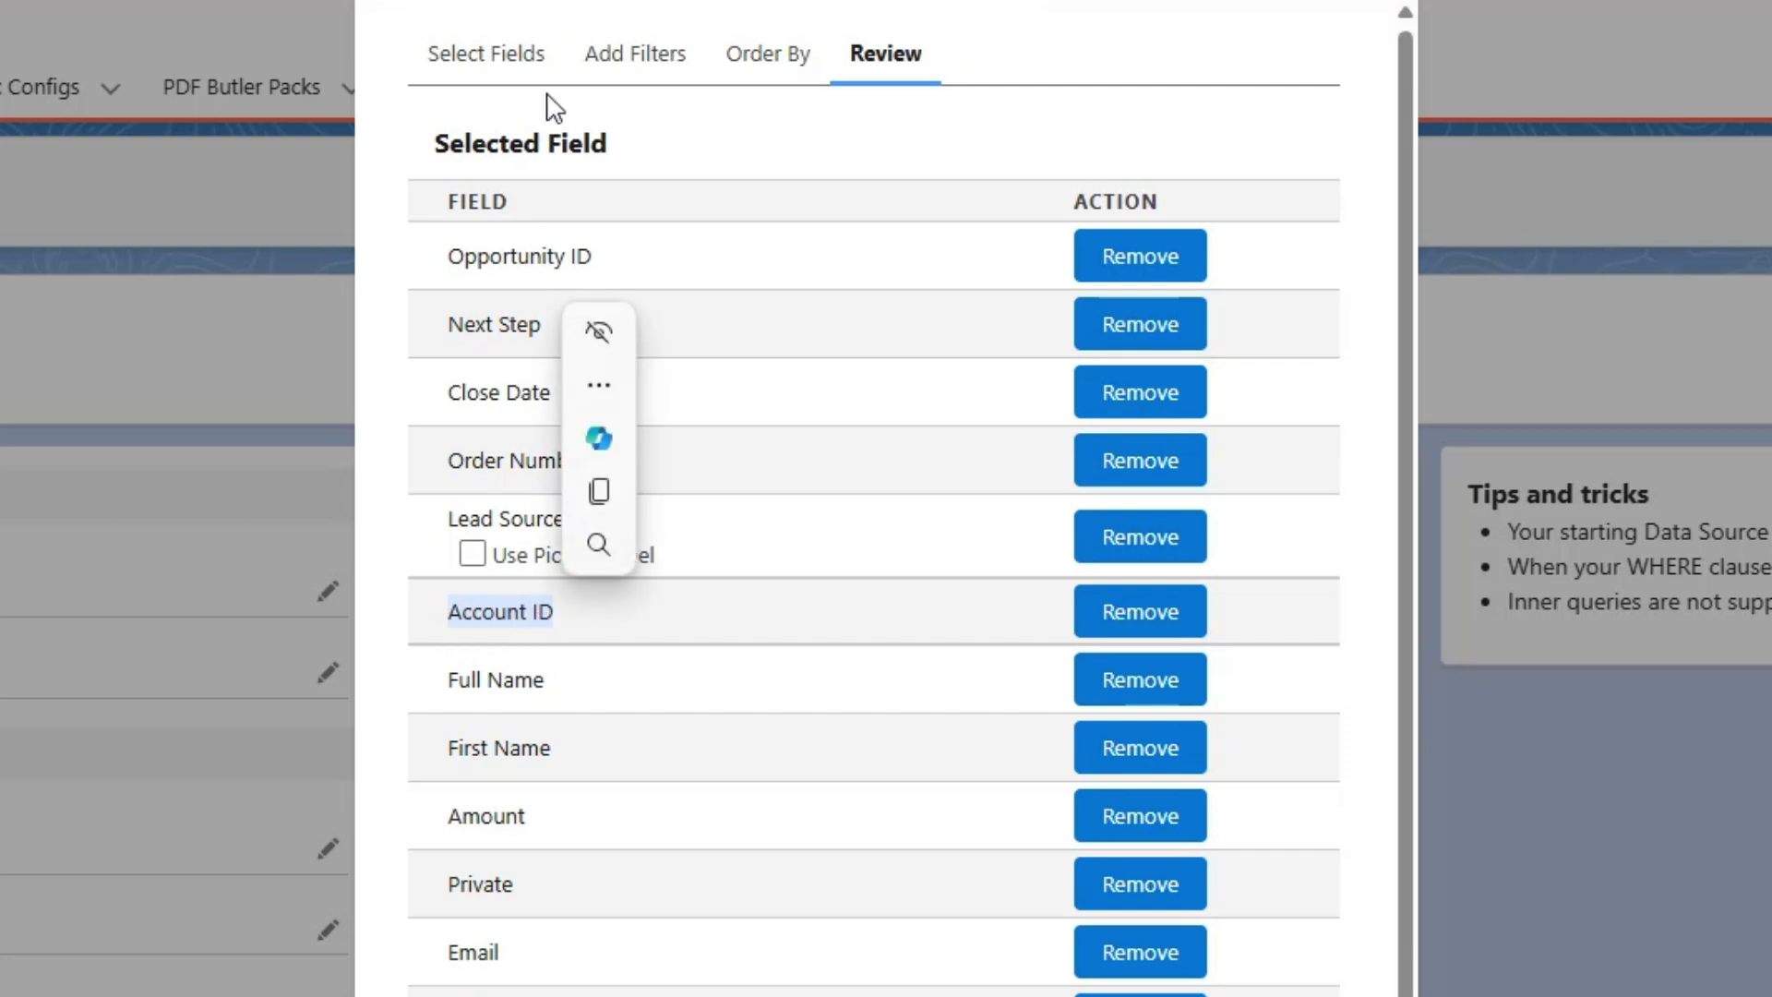
click(513, 63)
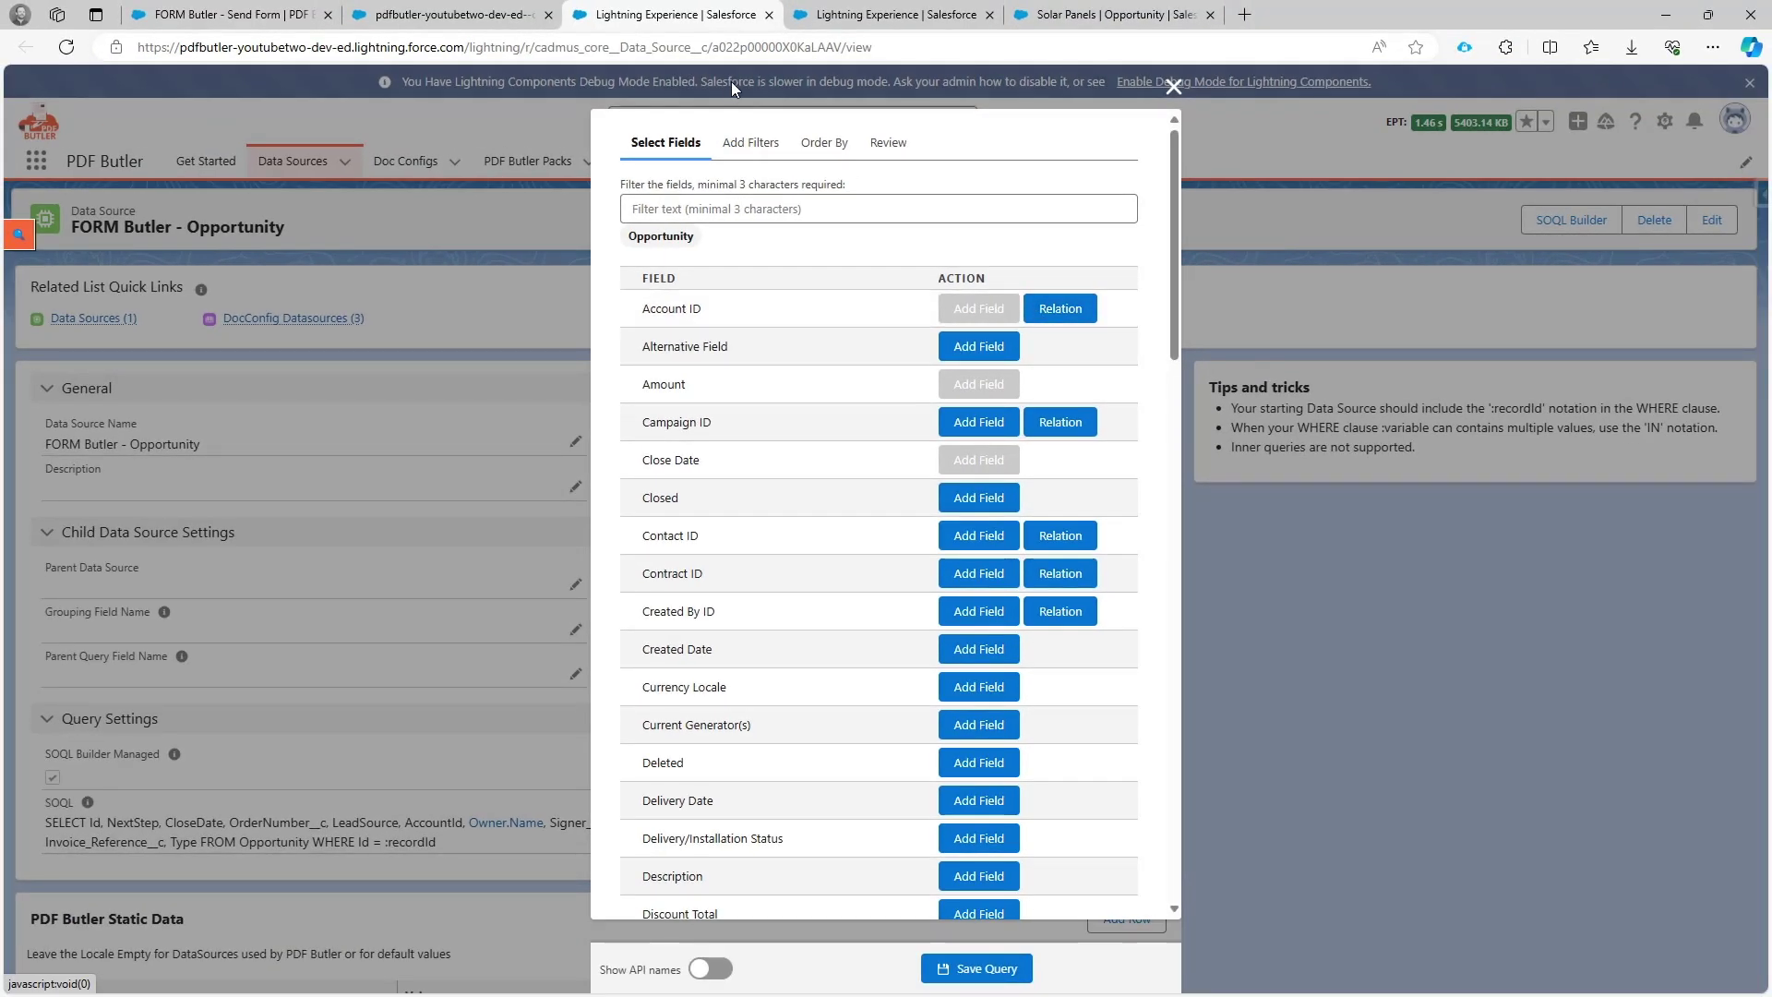
click(488, 18)
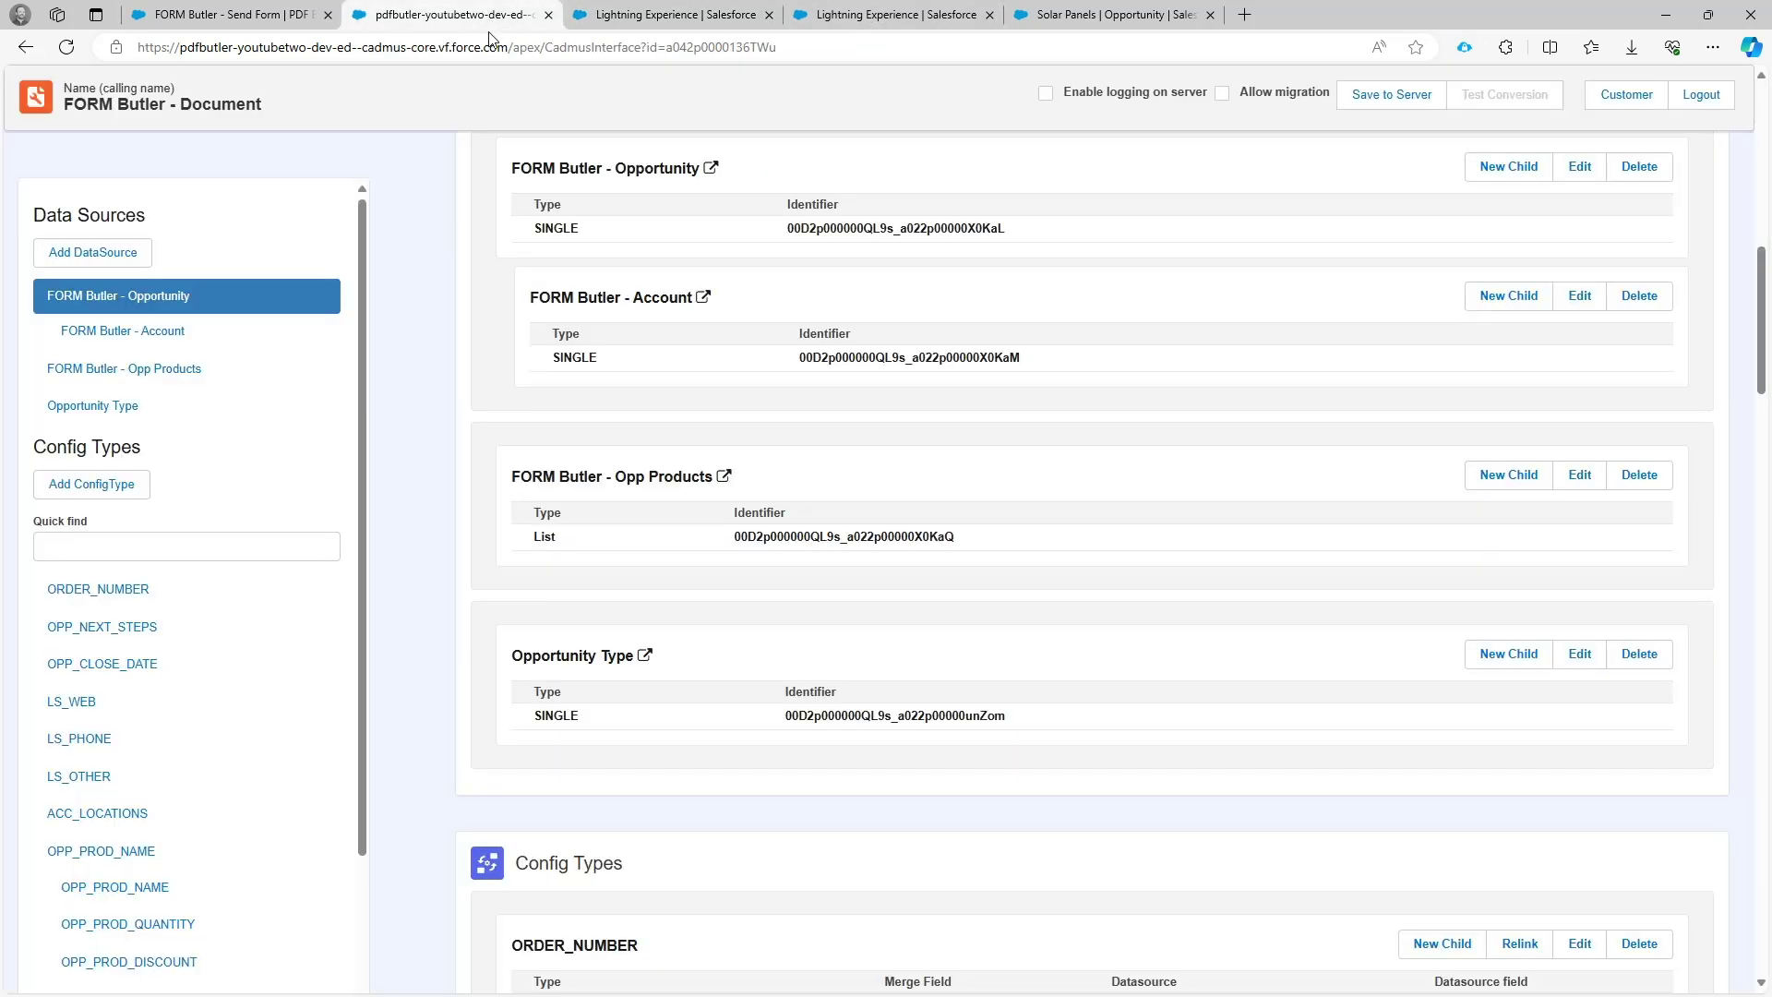
- Add a SINGLE_FOR_FORM_FIELD config type mapping FORM Butler - Opportunity AccountId to merge field ACC_LOOKUP
click(115, 496)
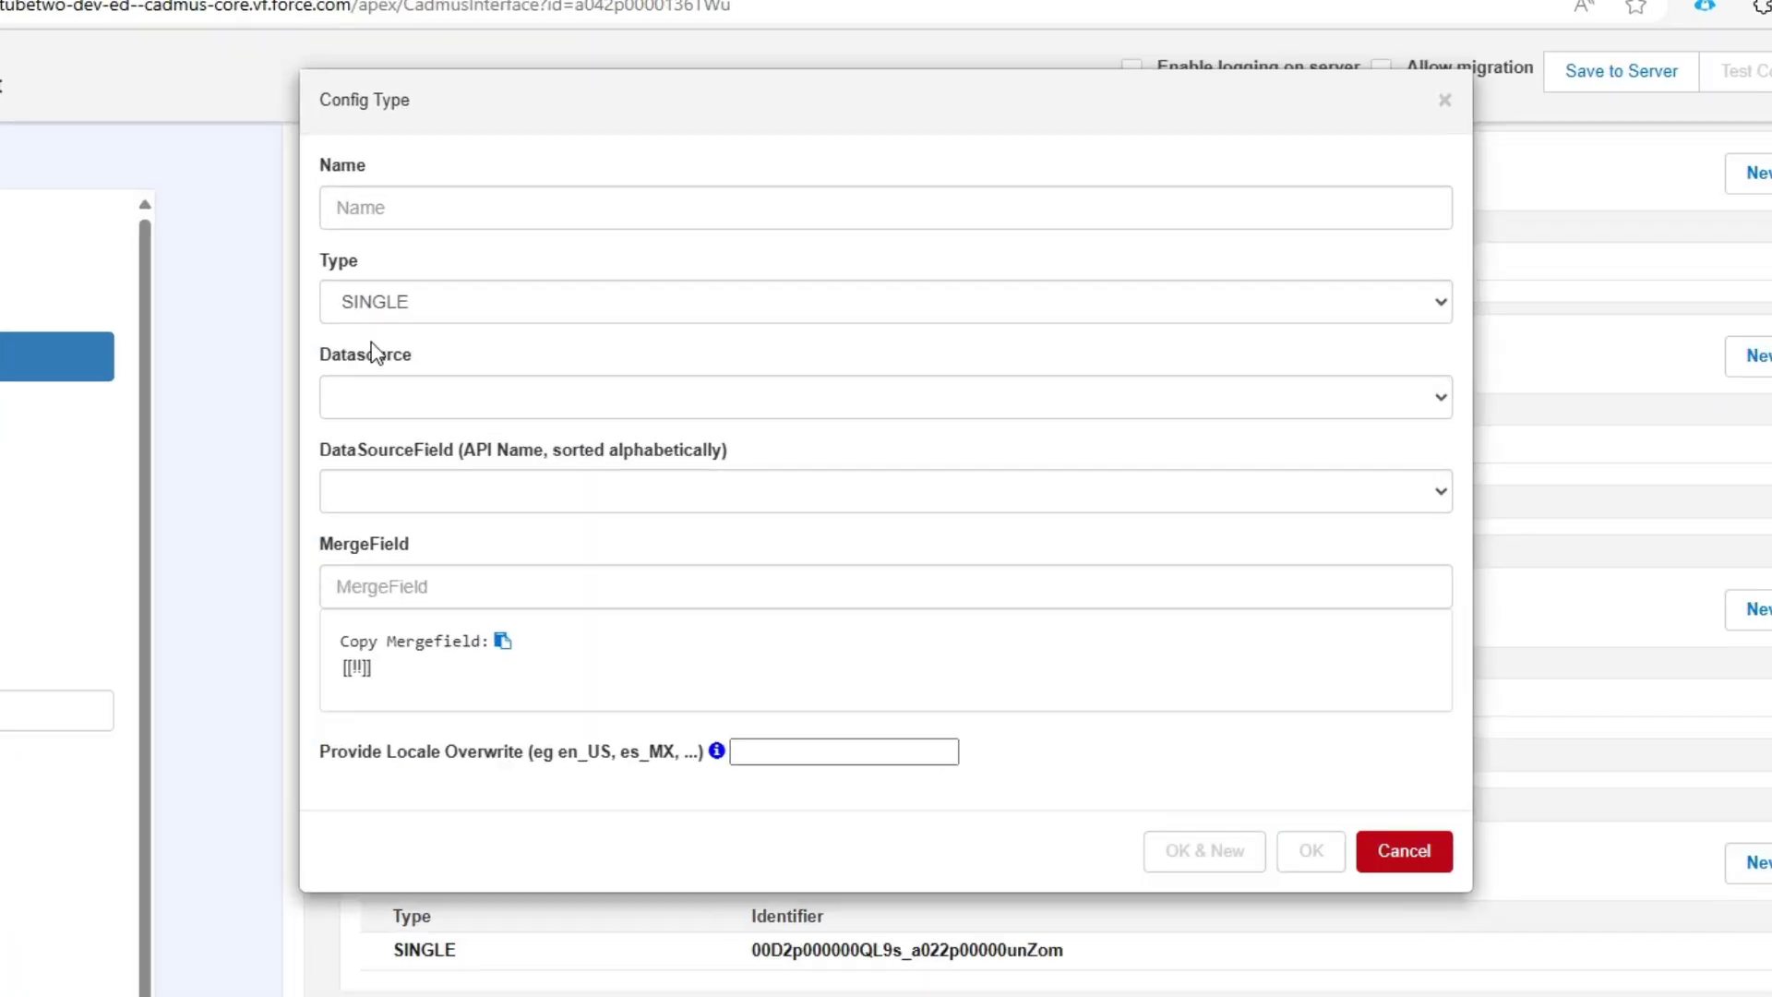
click(541, 257)
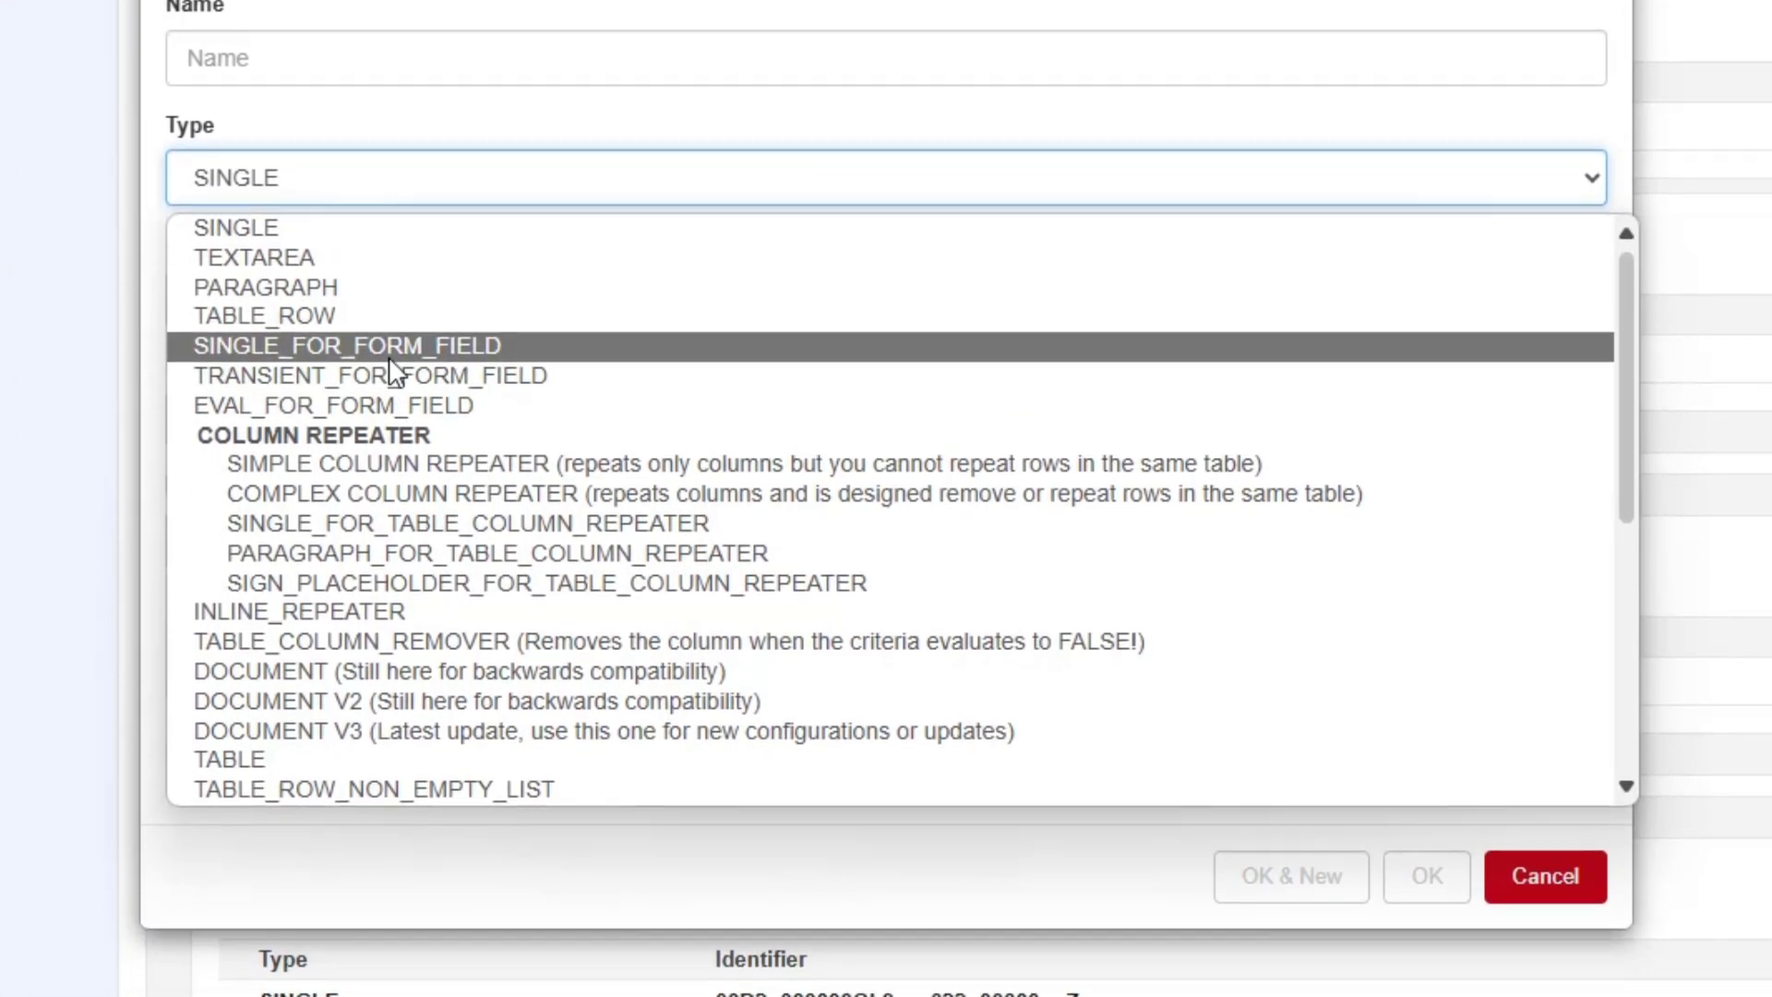
click(387, 377)
click(325, 294)
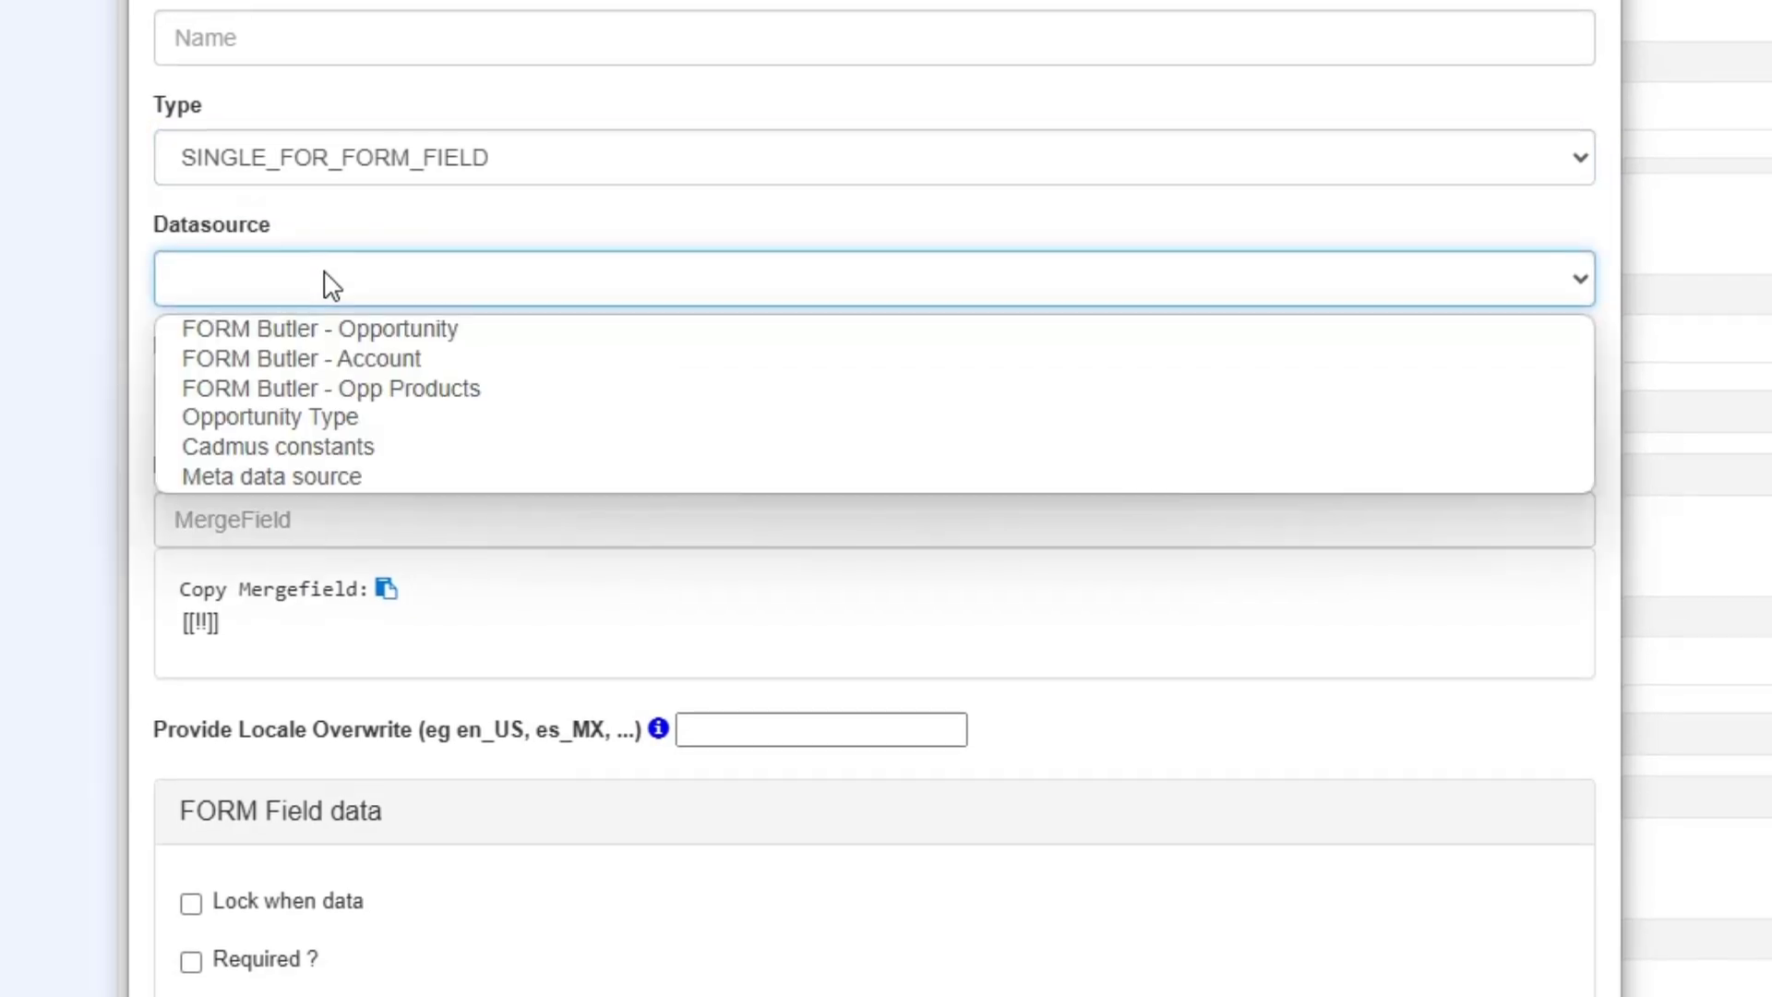
click(337, 325)
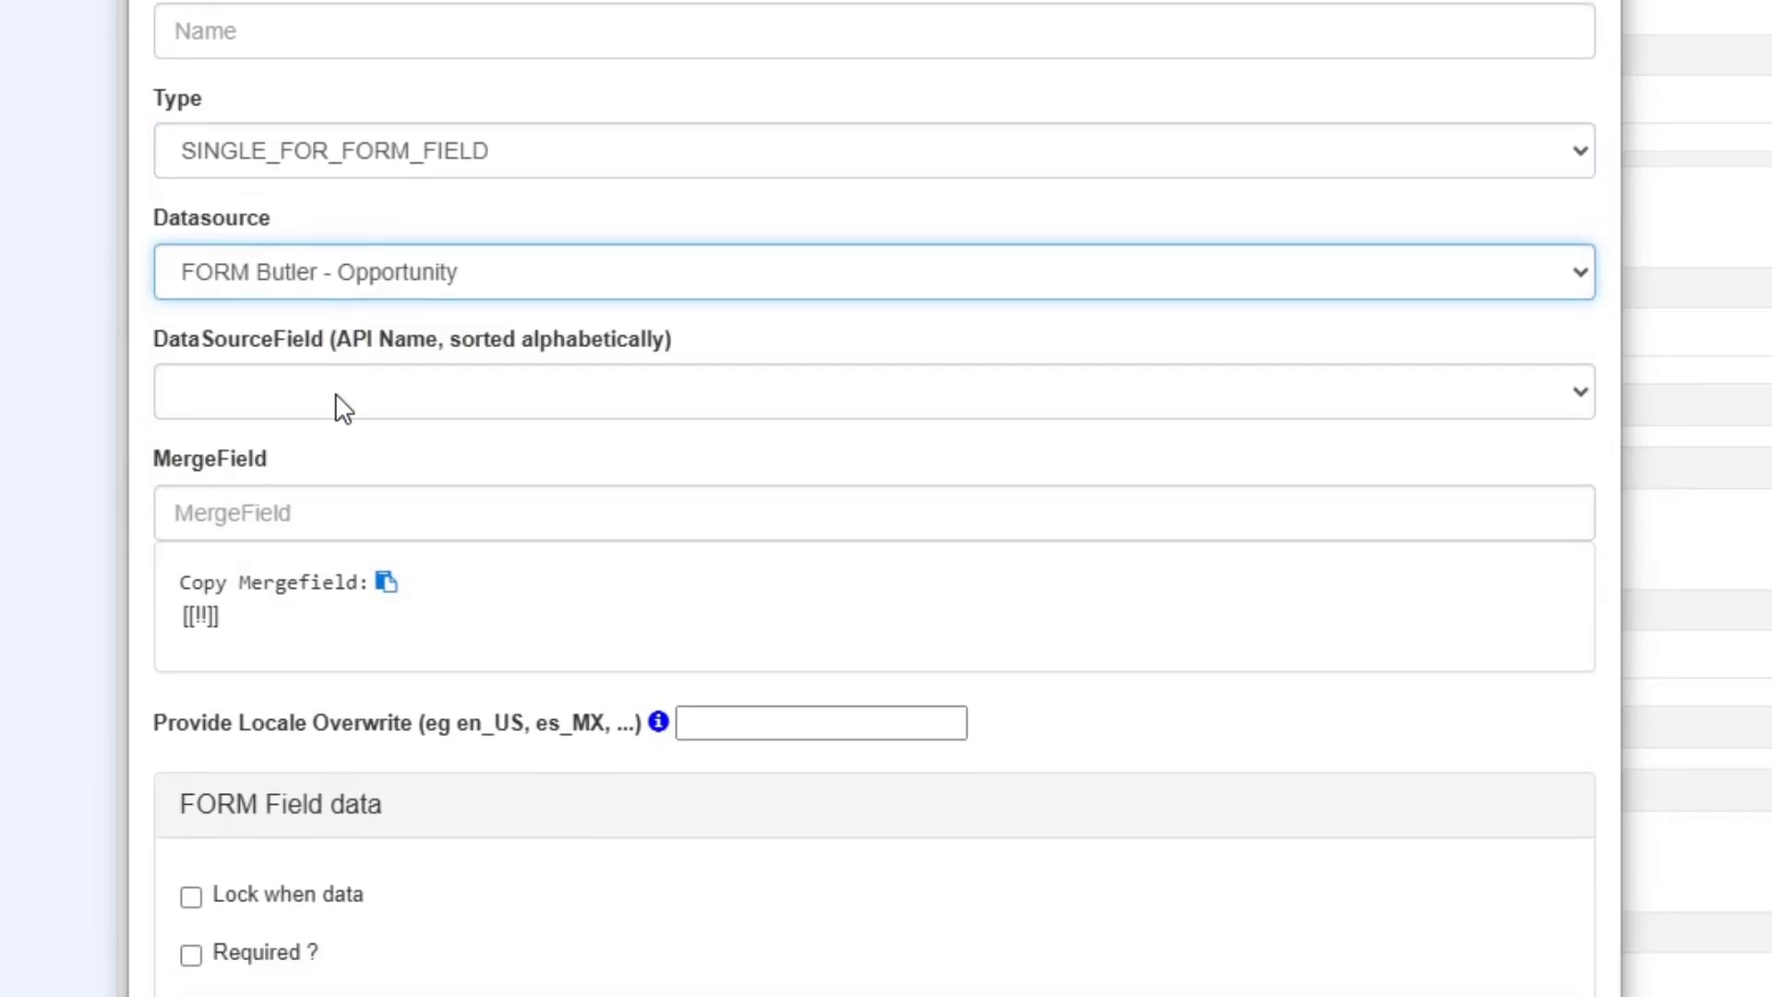
click(335, 390)
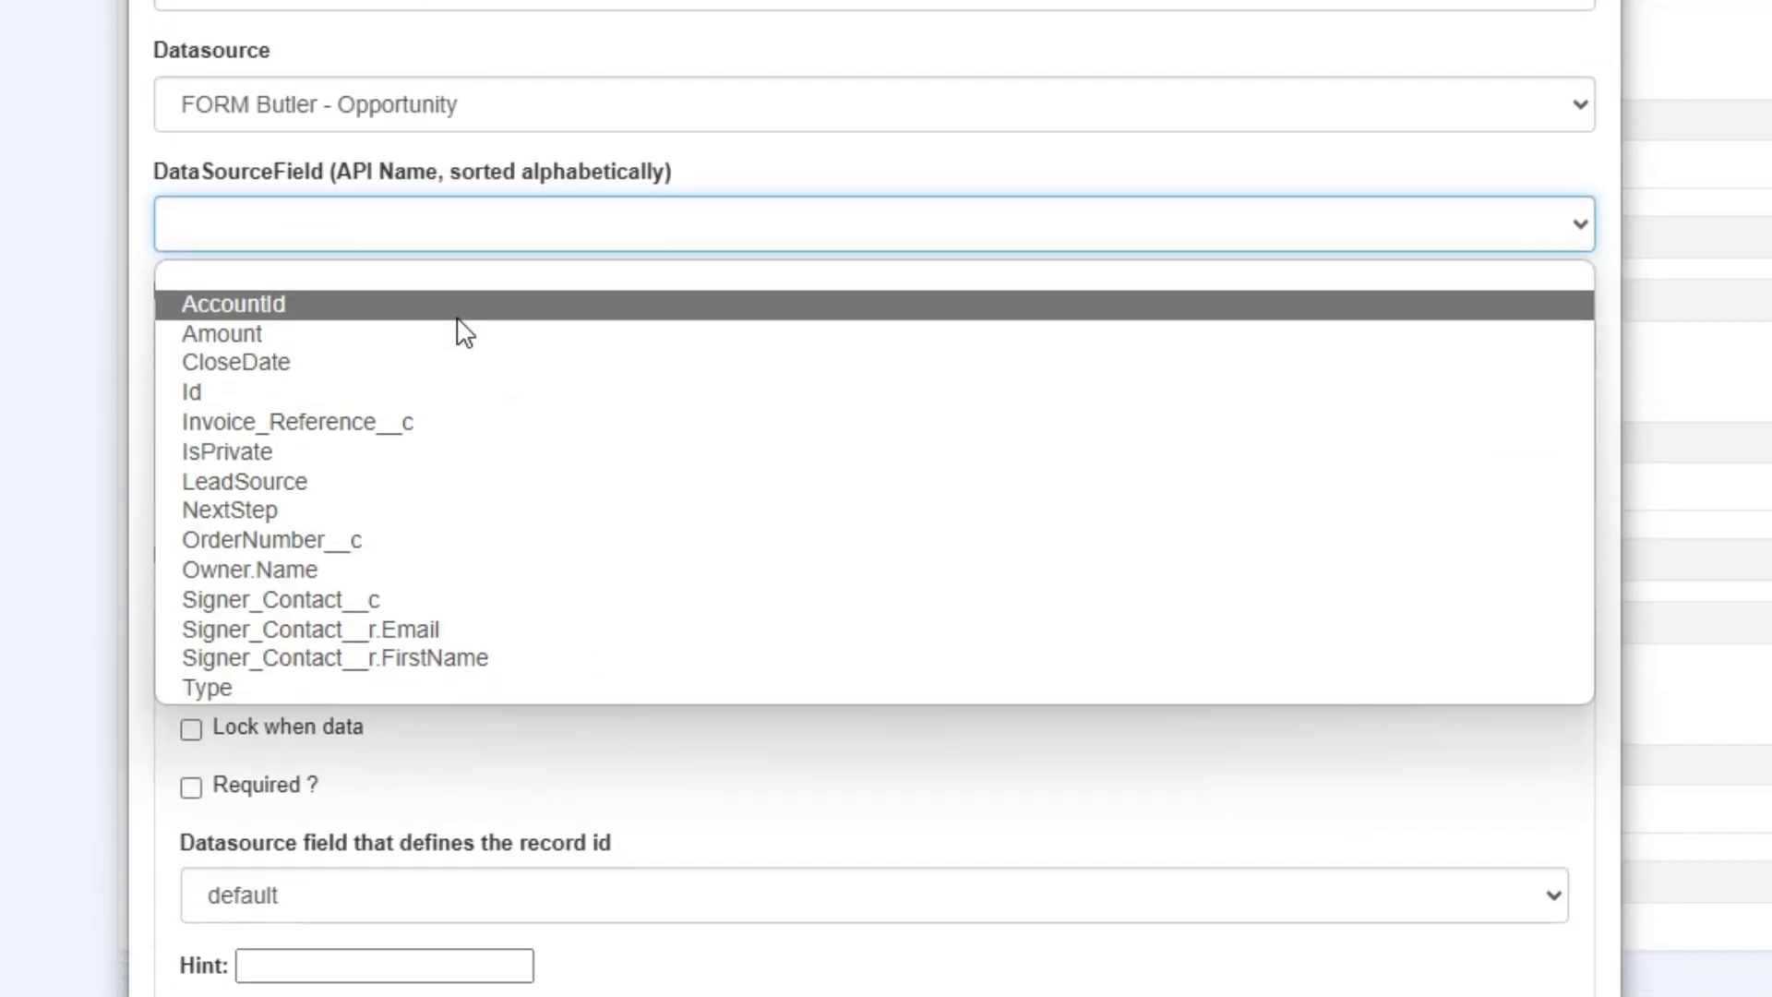
click(427, 259)
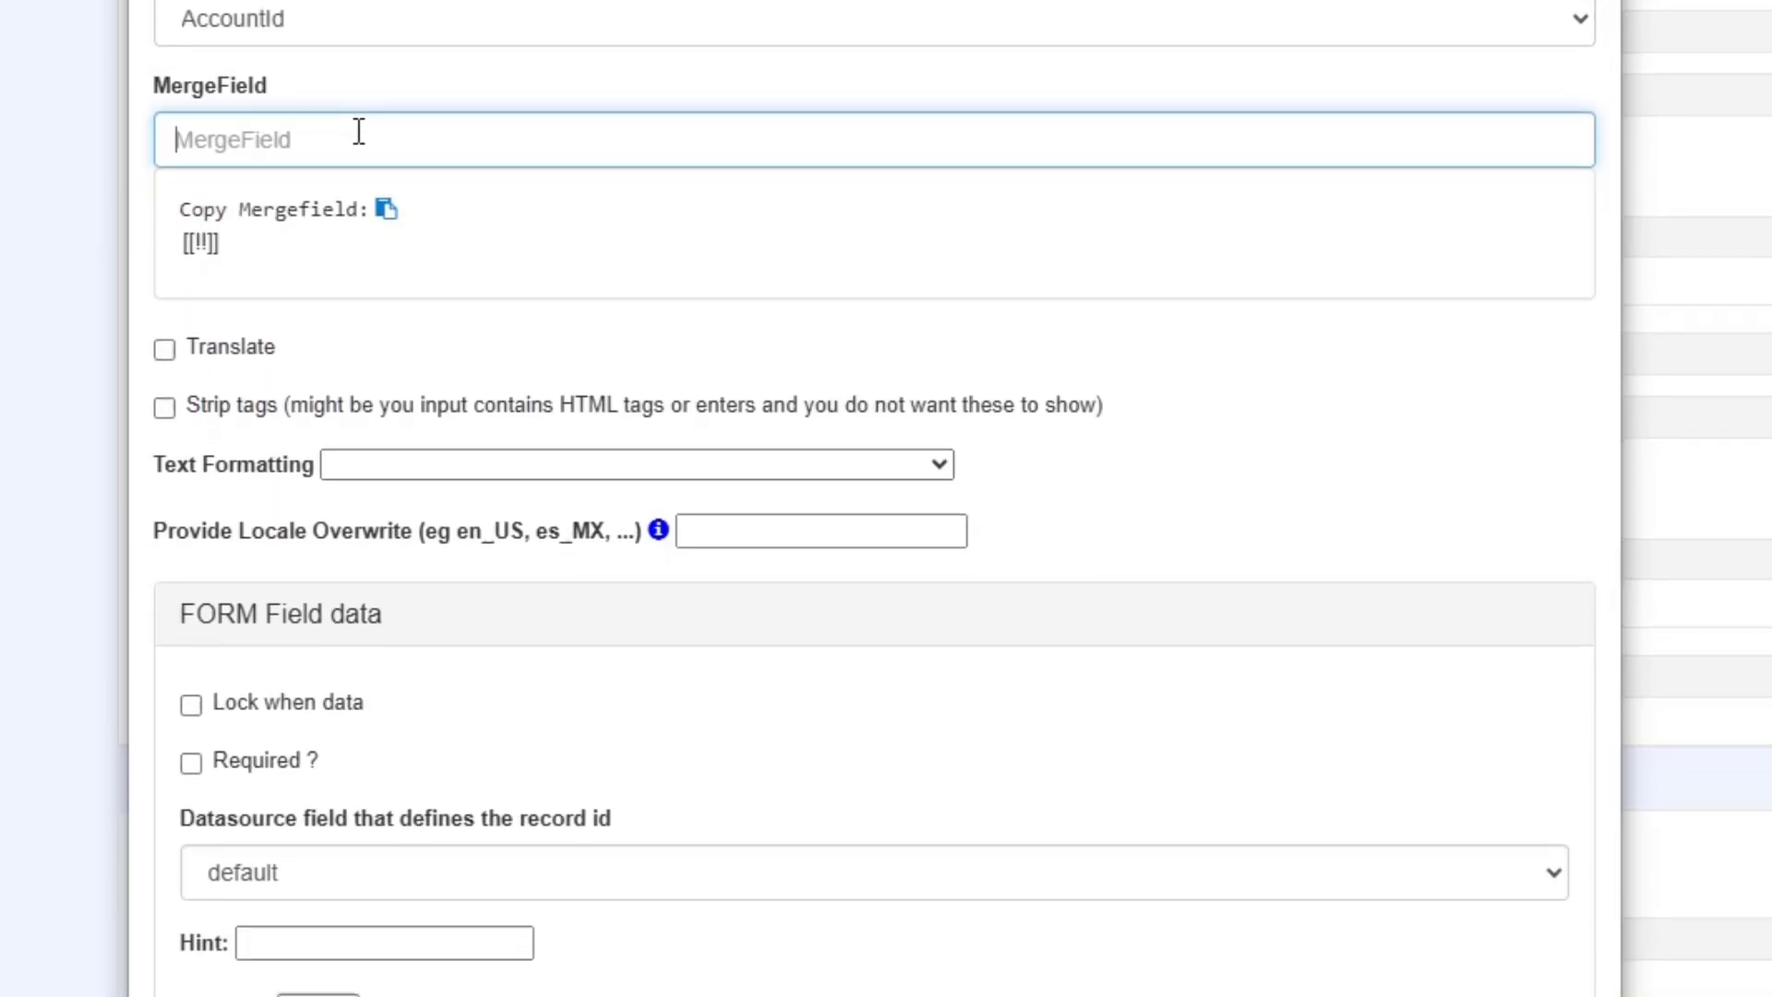
text(acc)
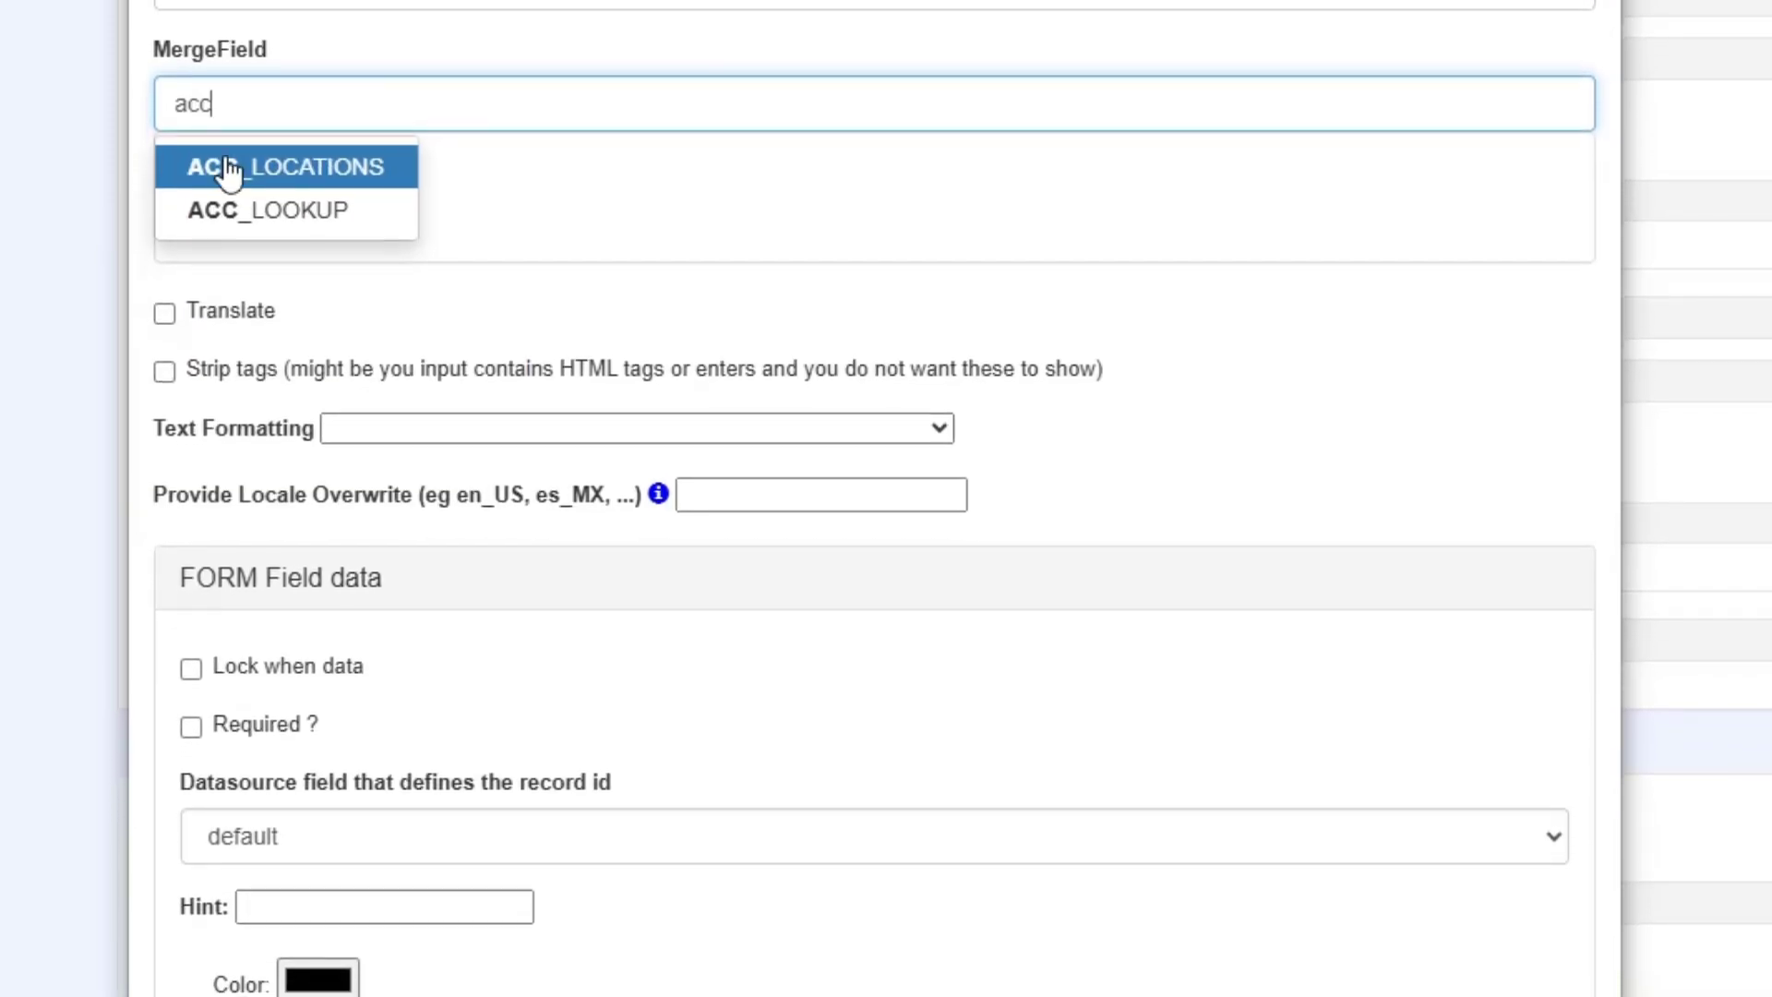
click(245, 204)
- Make the form field a required lookup field and save the configuration to the server
scroll(494, 146, down, 3)
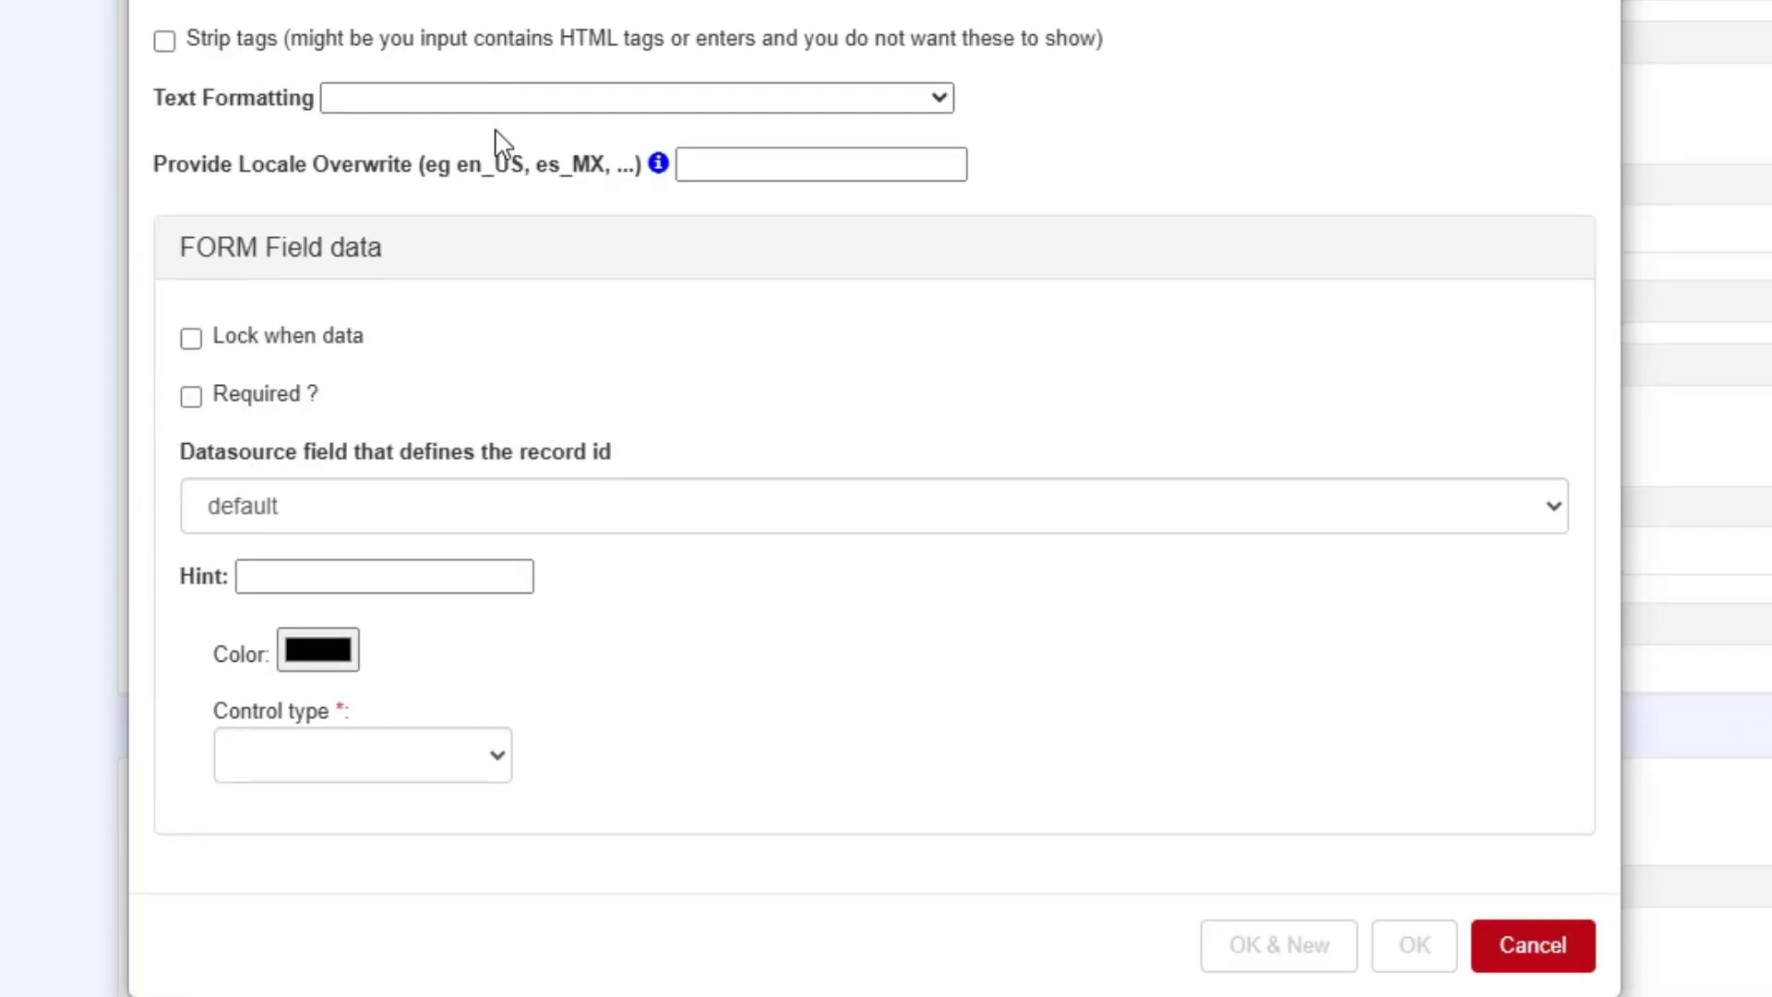
click(305, 393)
click(395, 743)
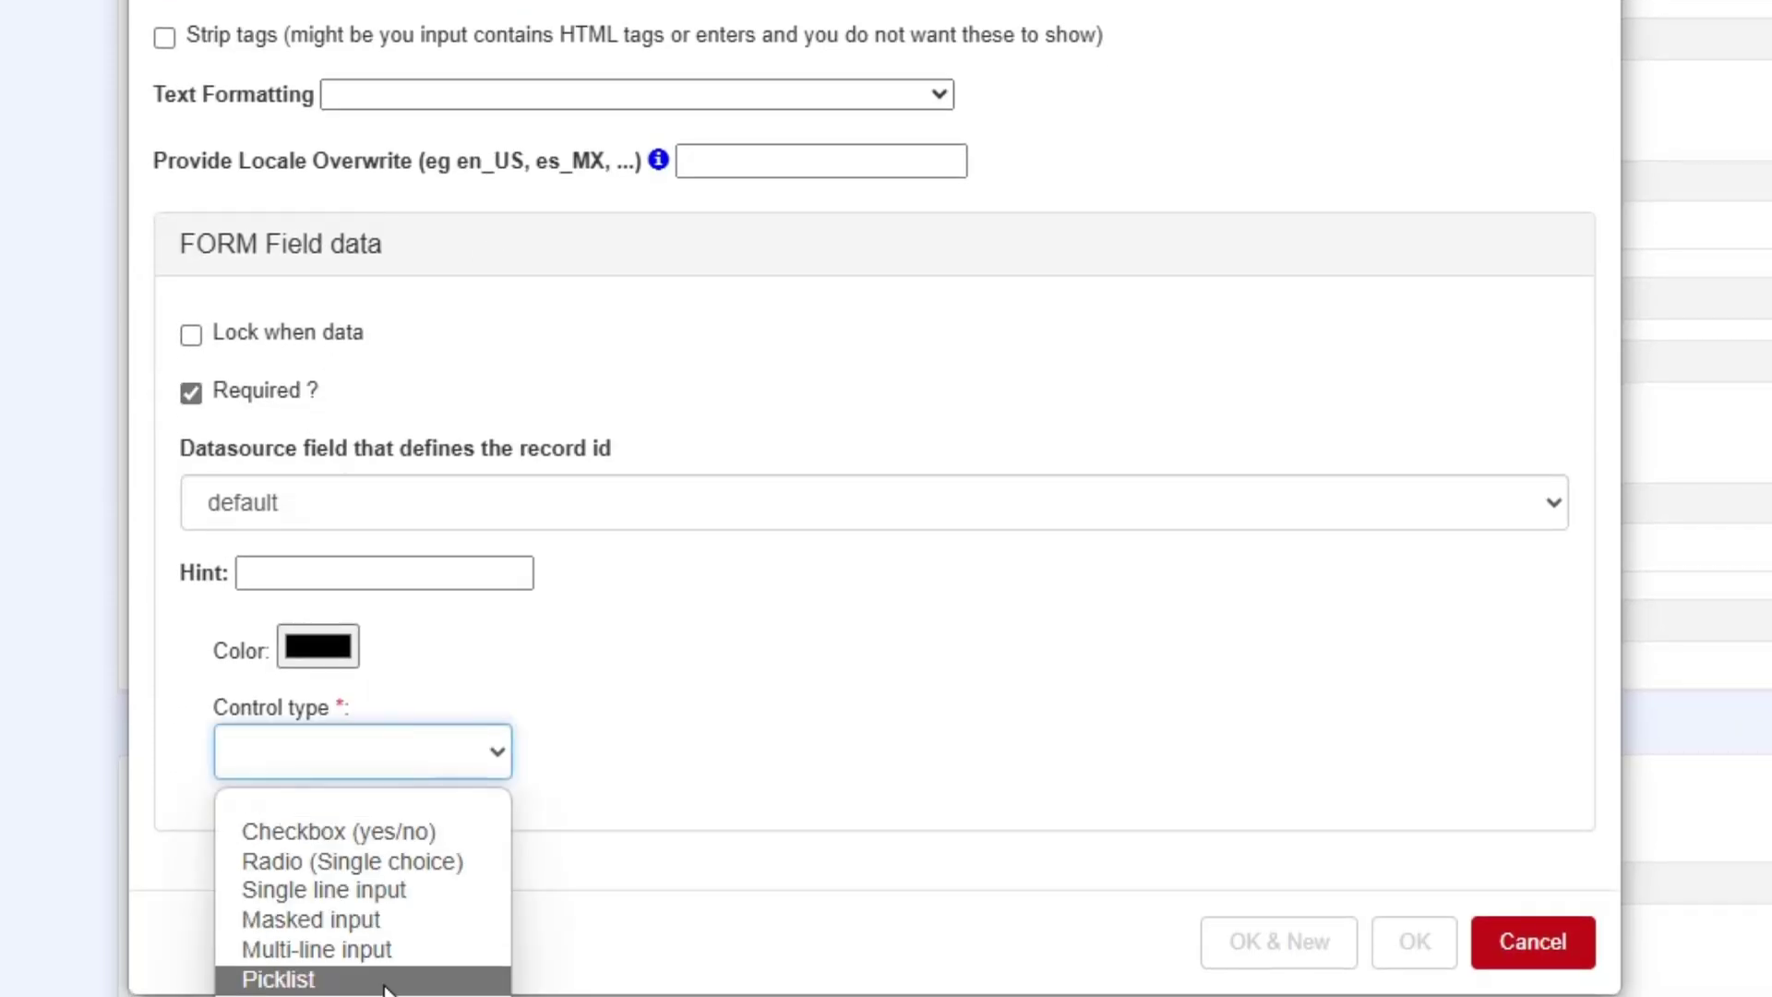
click(407, 953)
scroll(538, 767, down, 3)
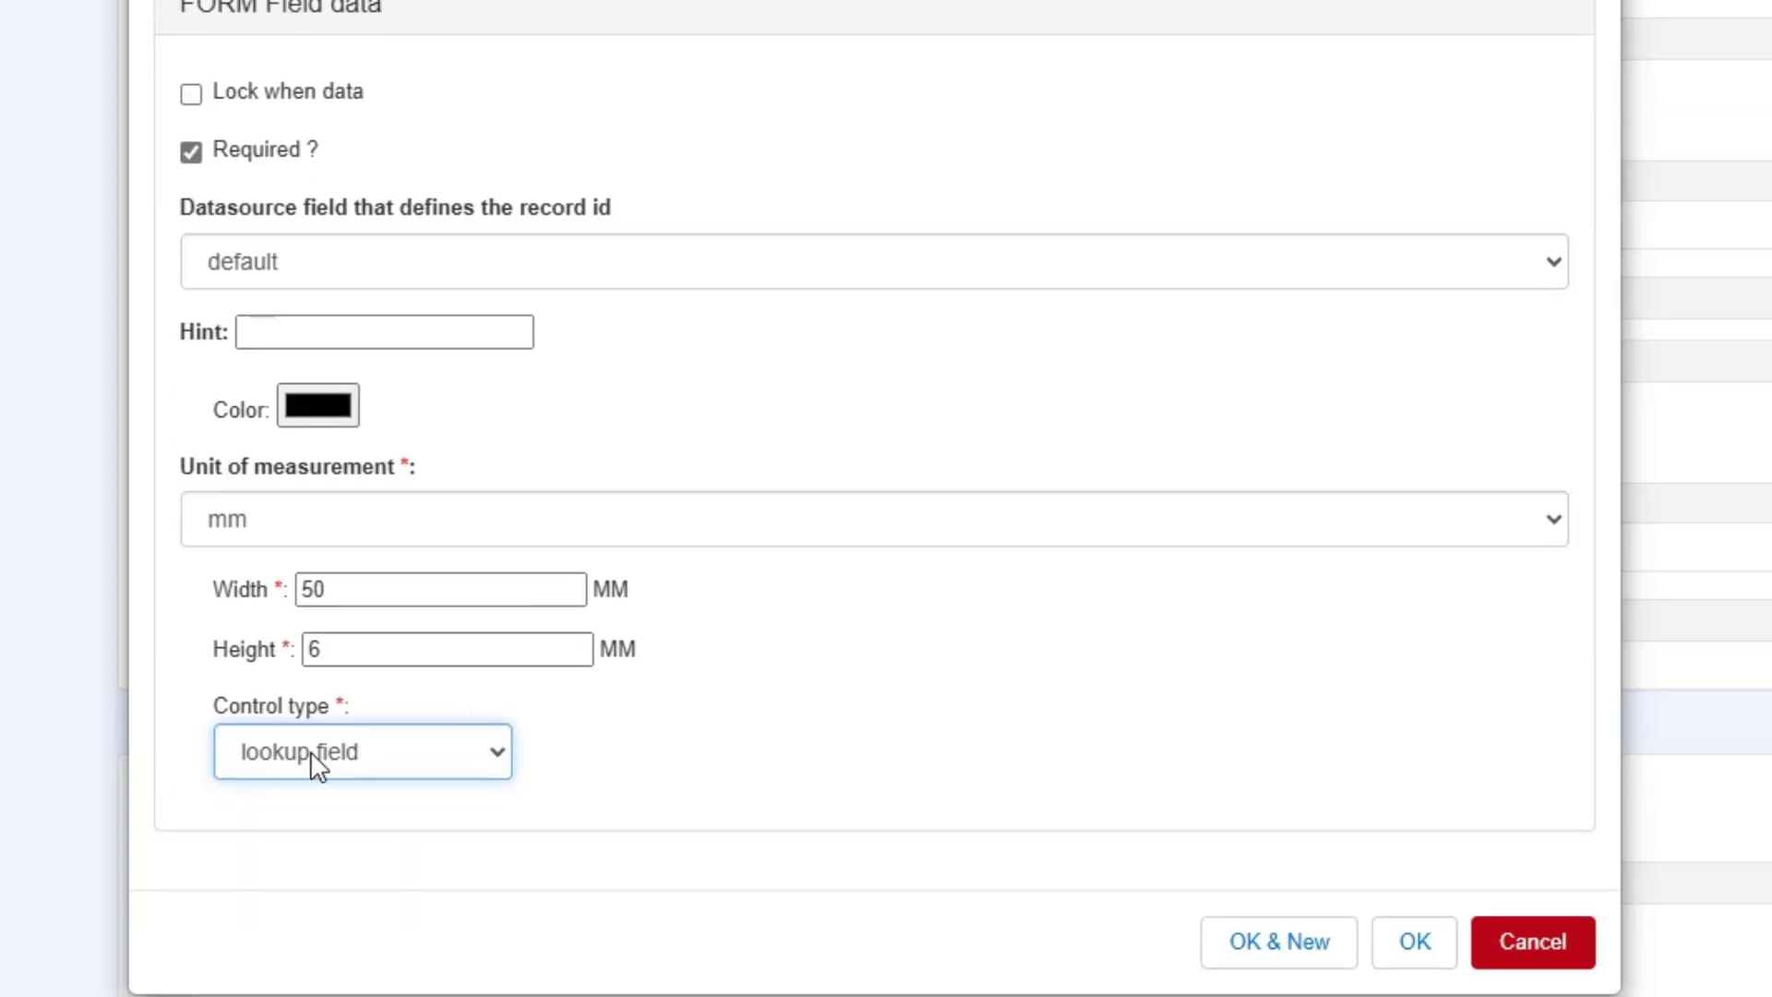
click(1402, 955)
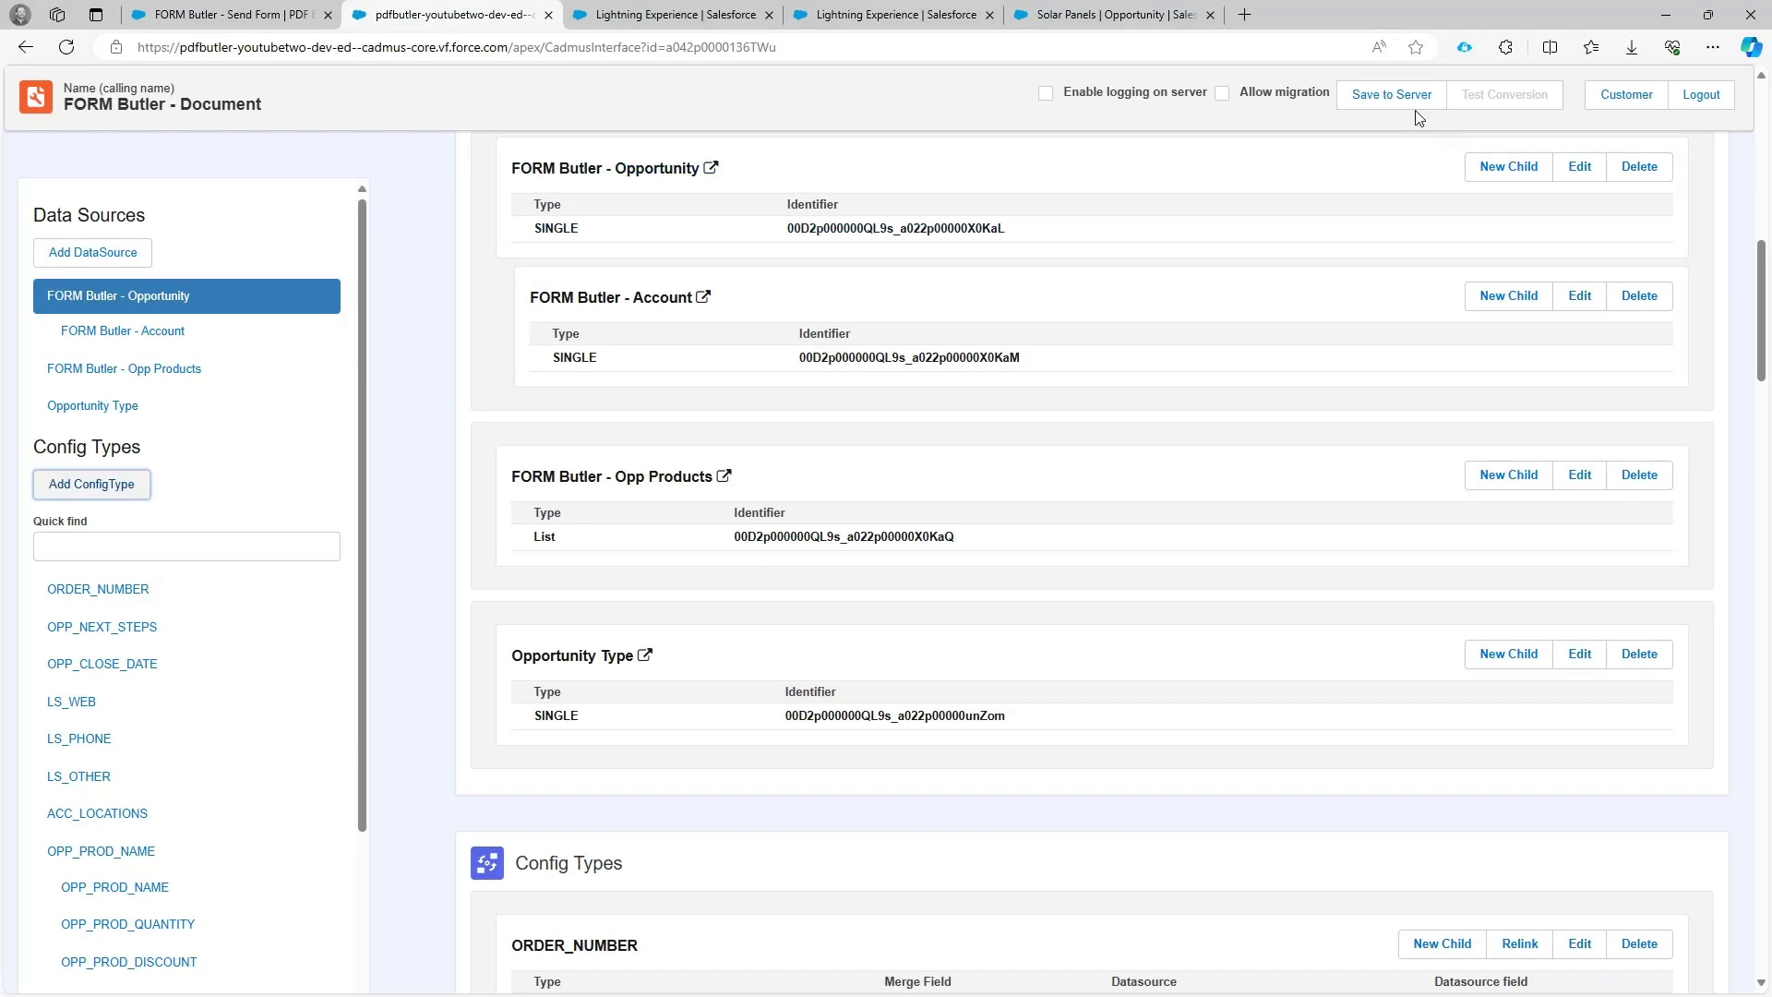
click(1414, 103)
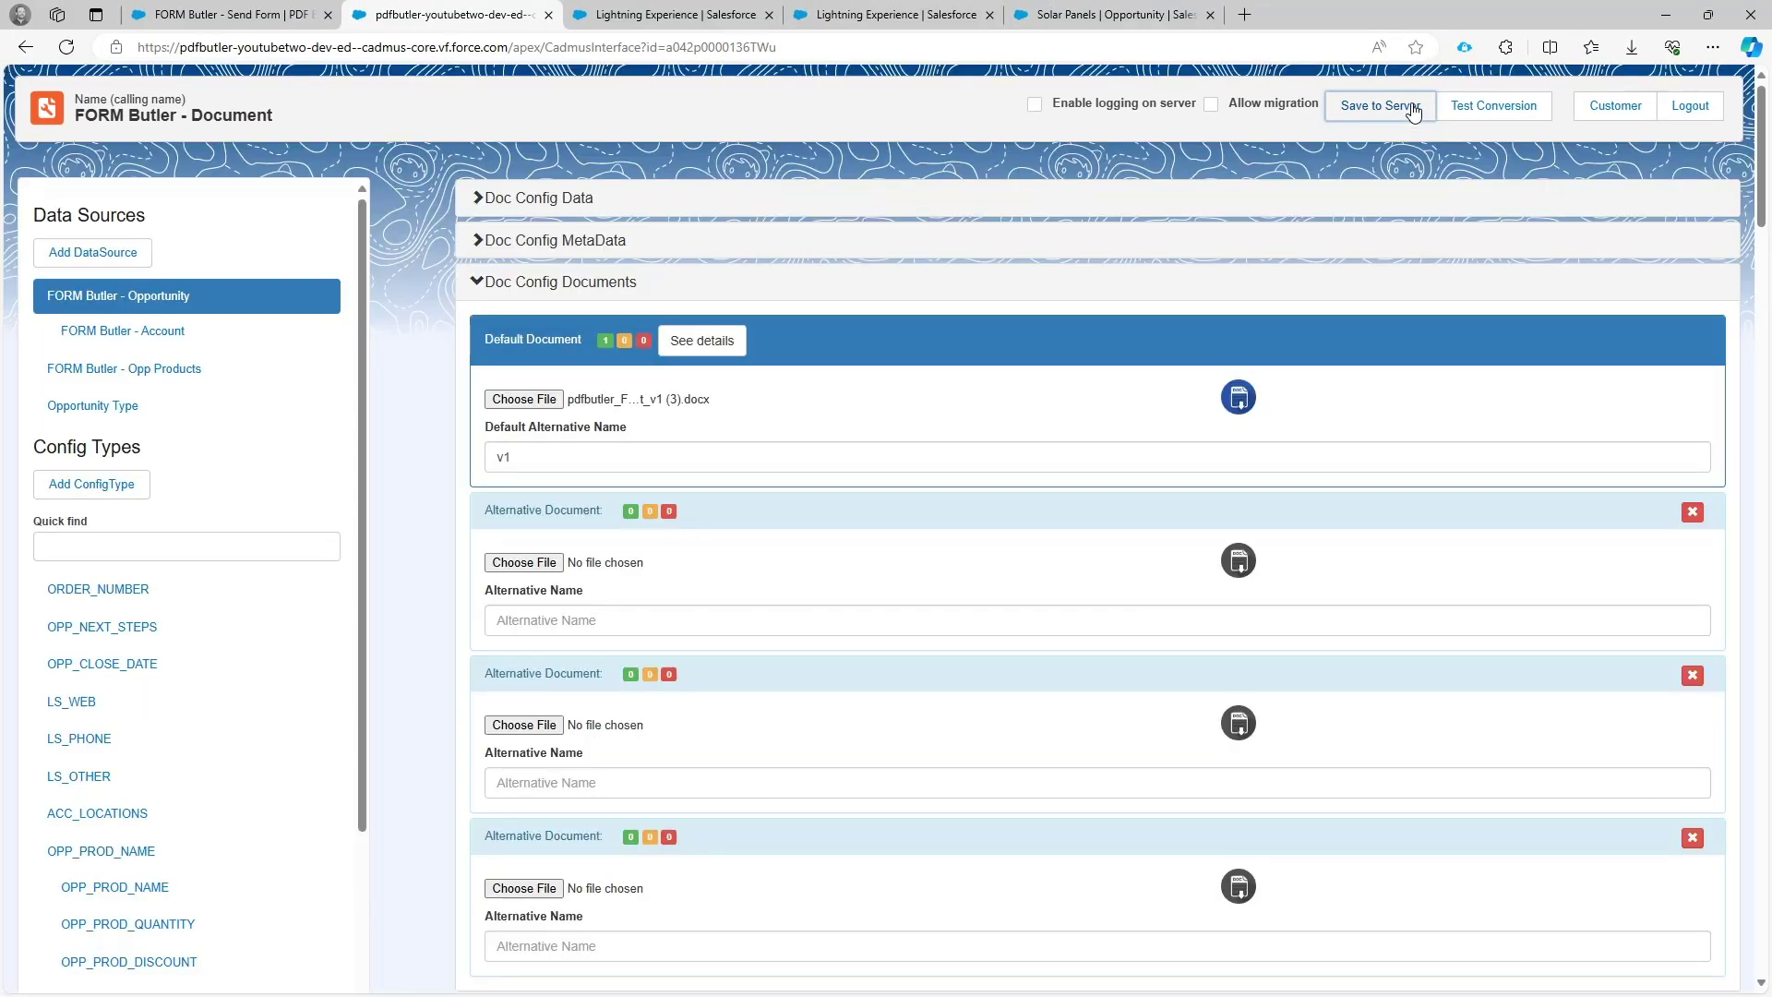
click(1075, 16)
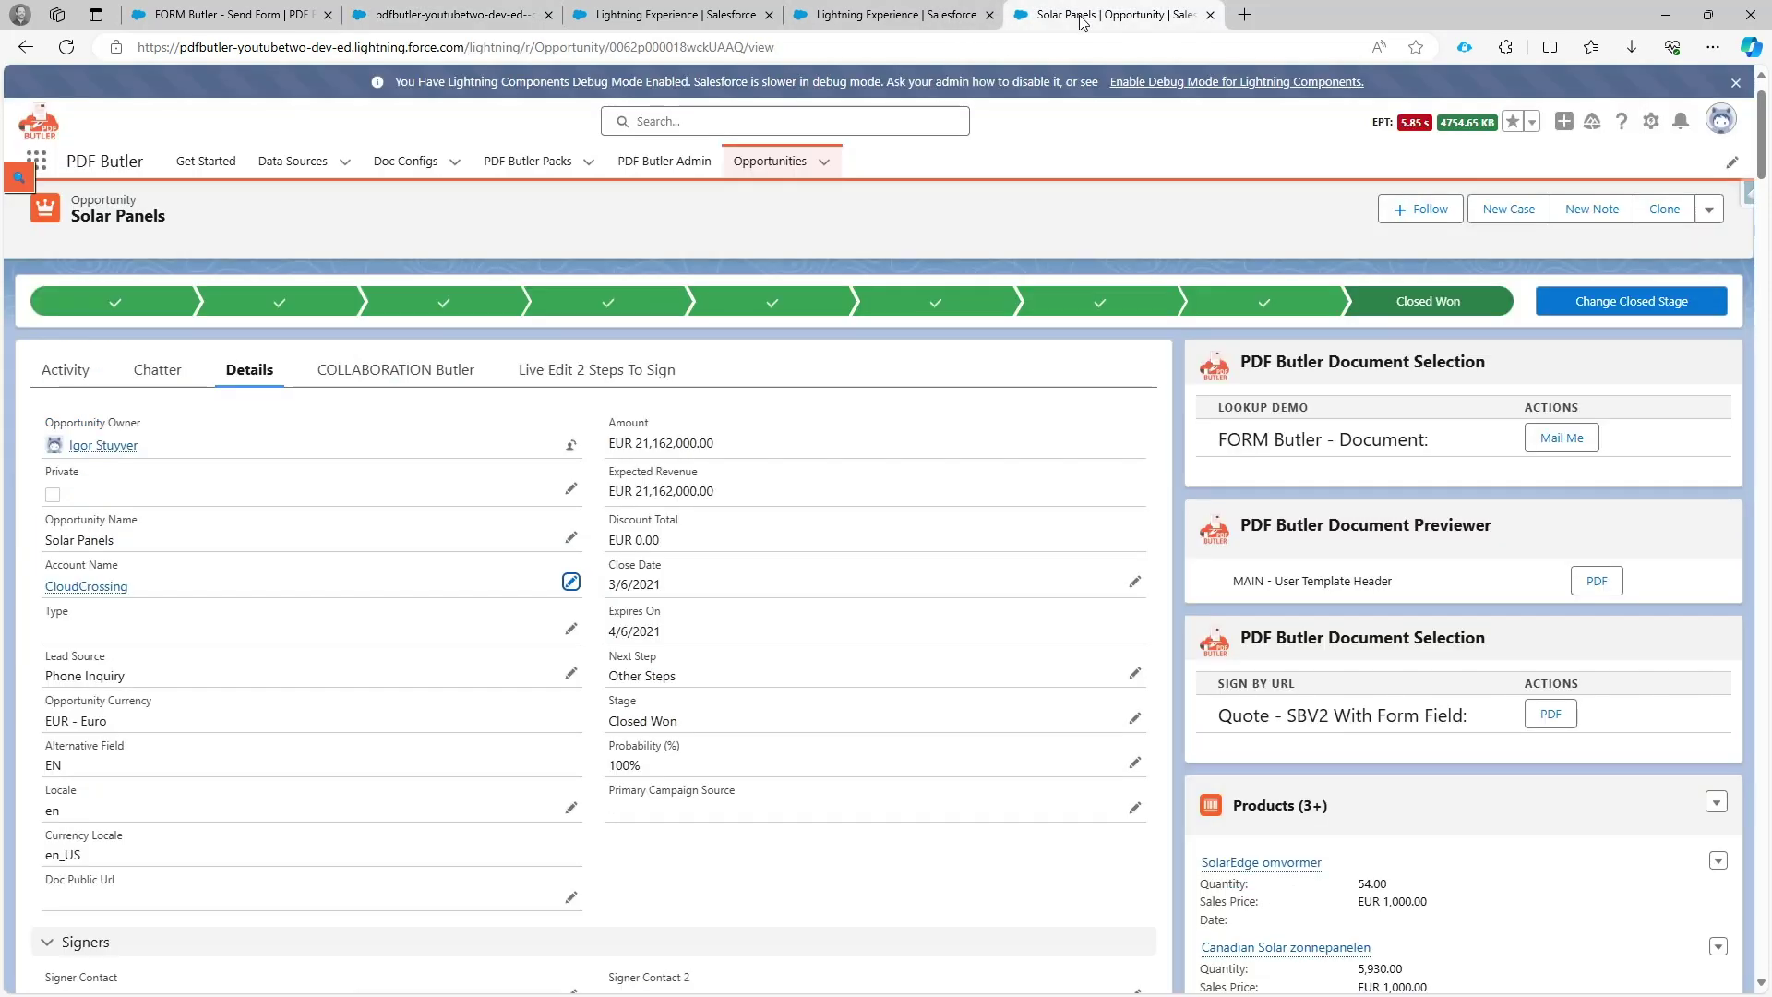
- Generate the FORM Butler form for Solar Panels and select CloudCrossing in the account lookup
triple_click(1244, 411)
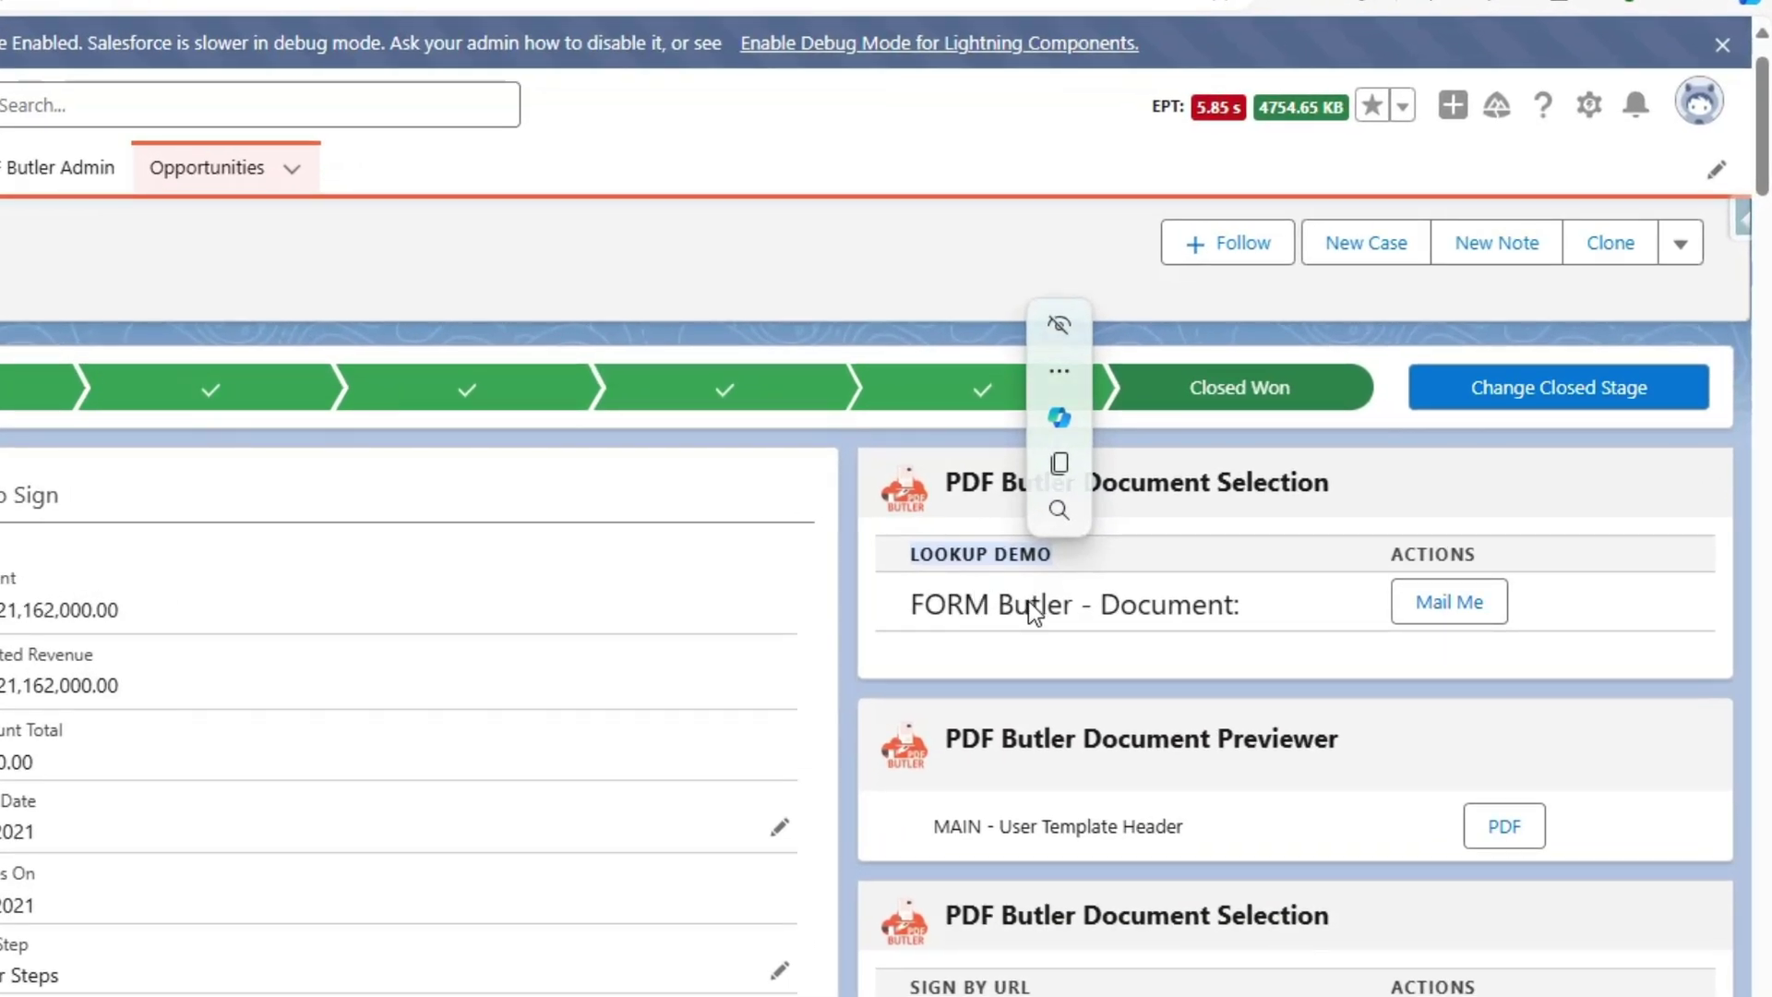
click(1451, 609)
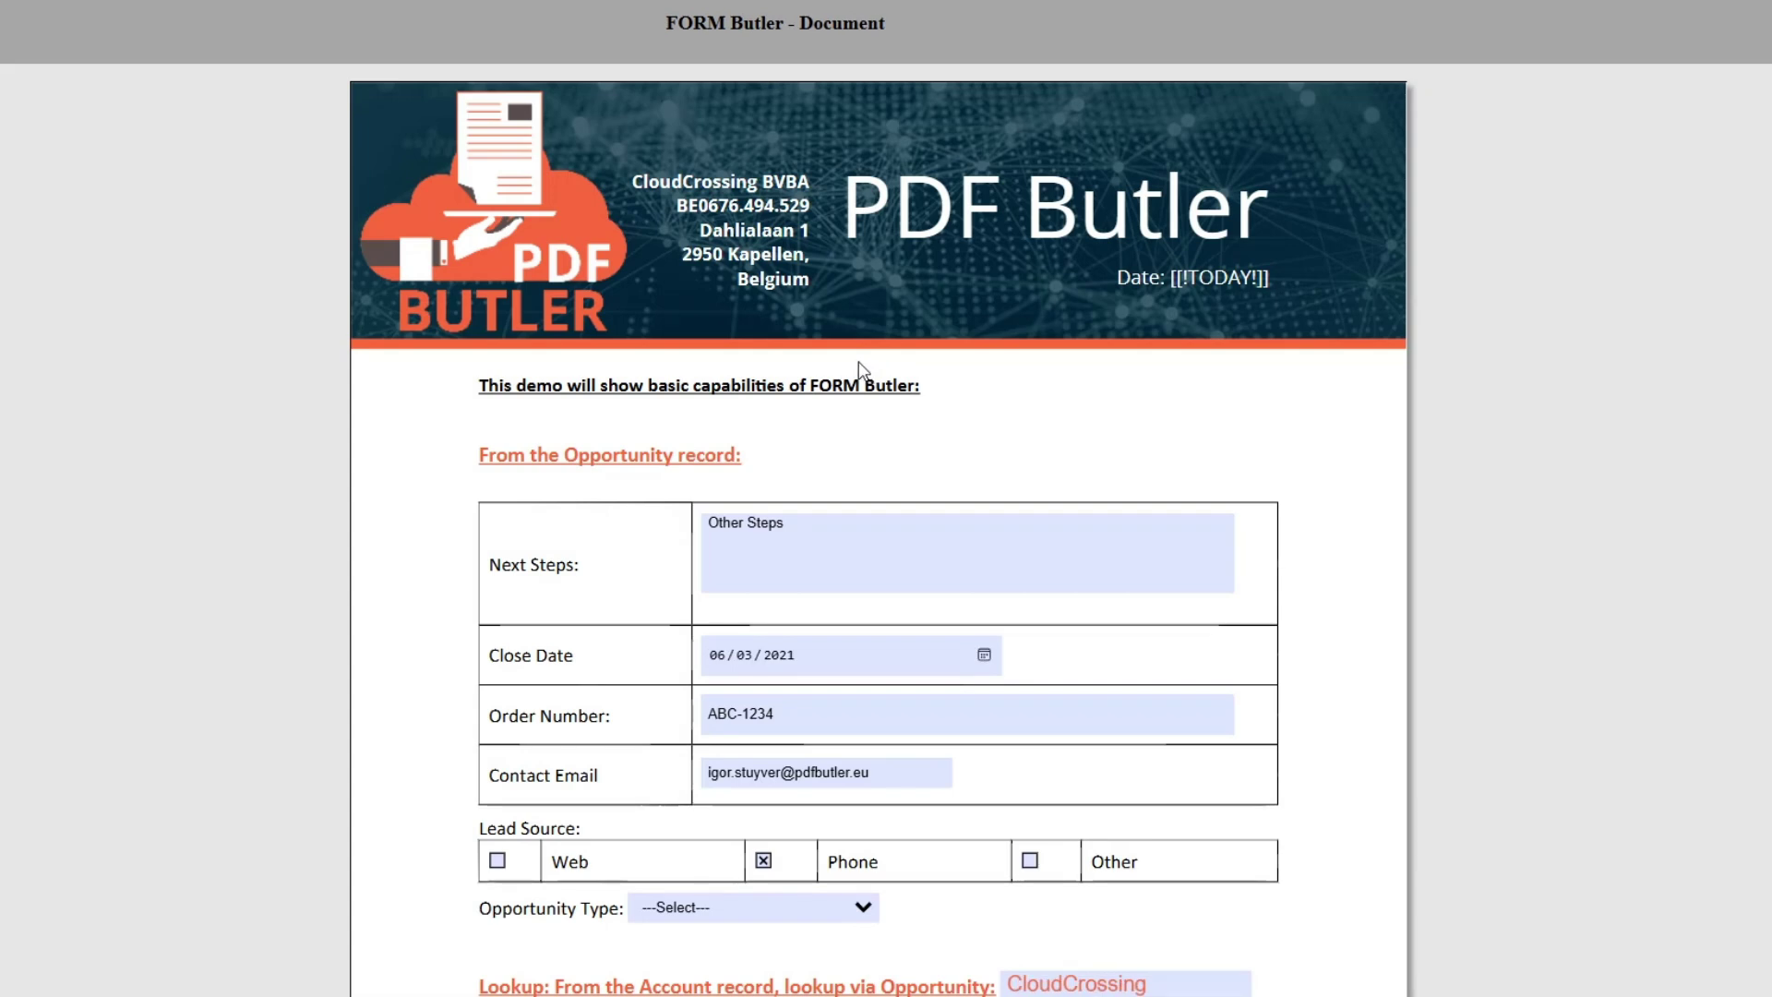
scroll(862, 368, down, 5)
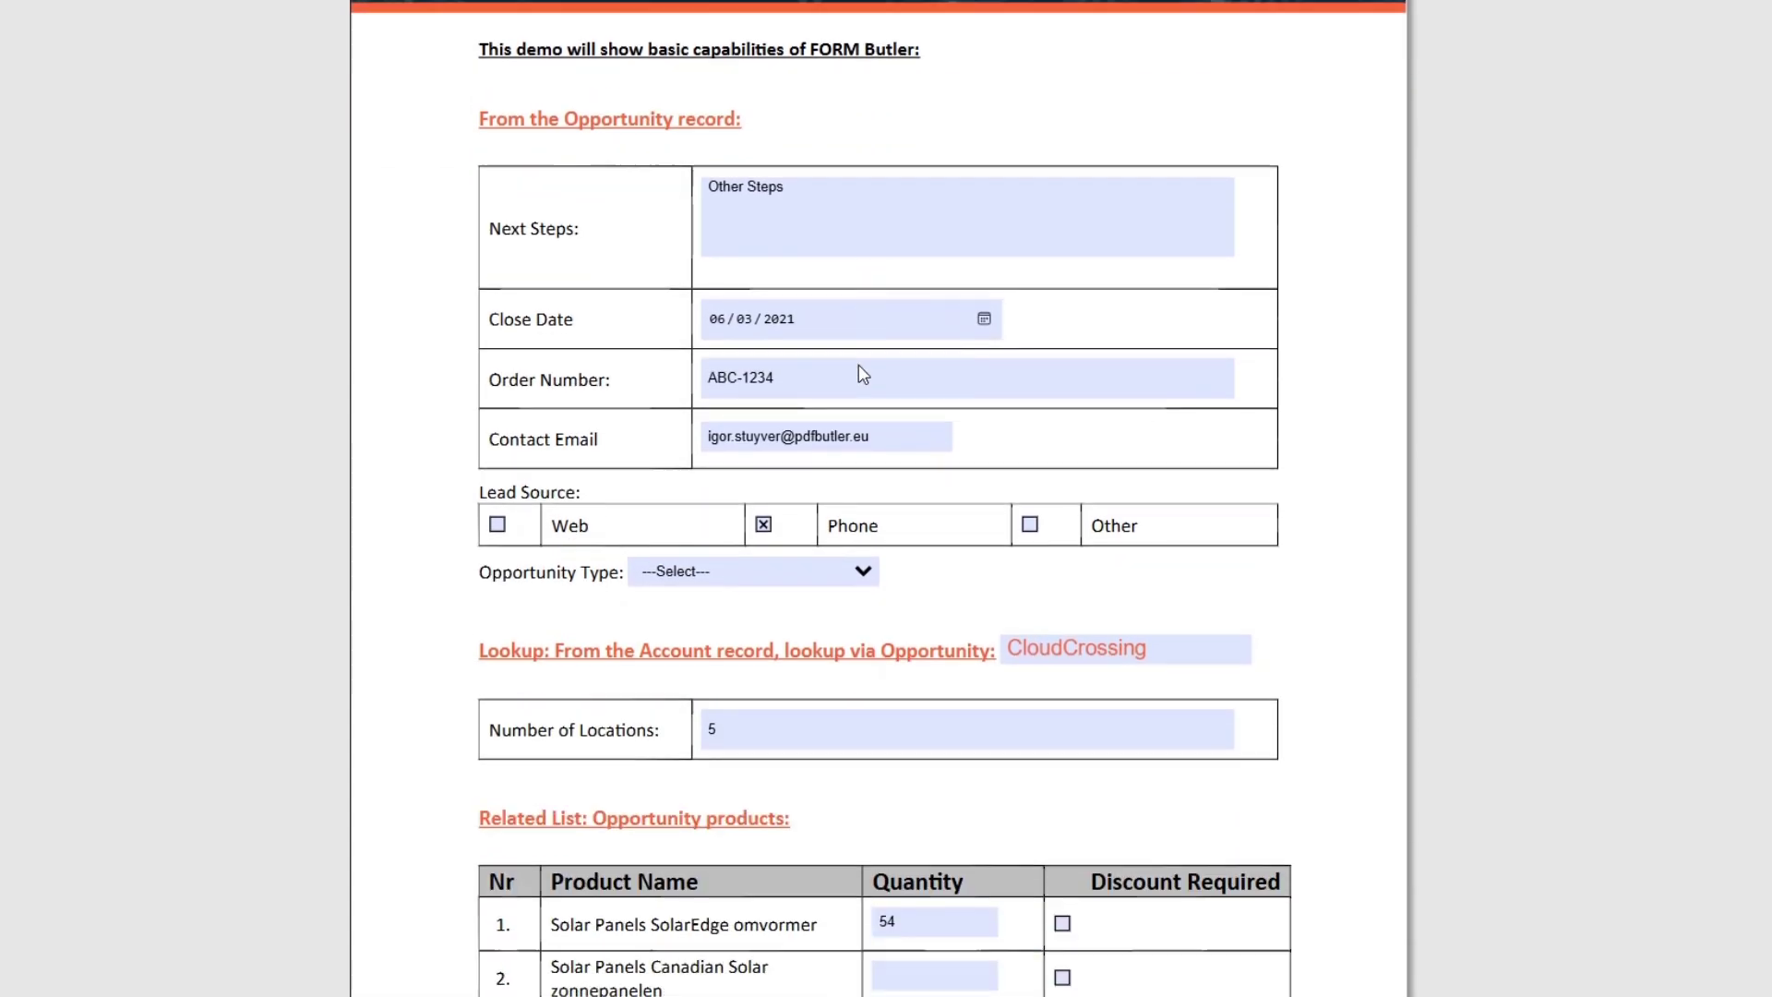
click(1030, 556)
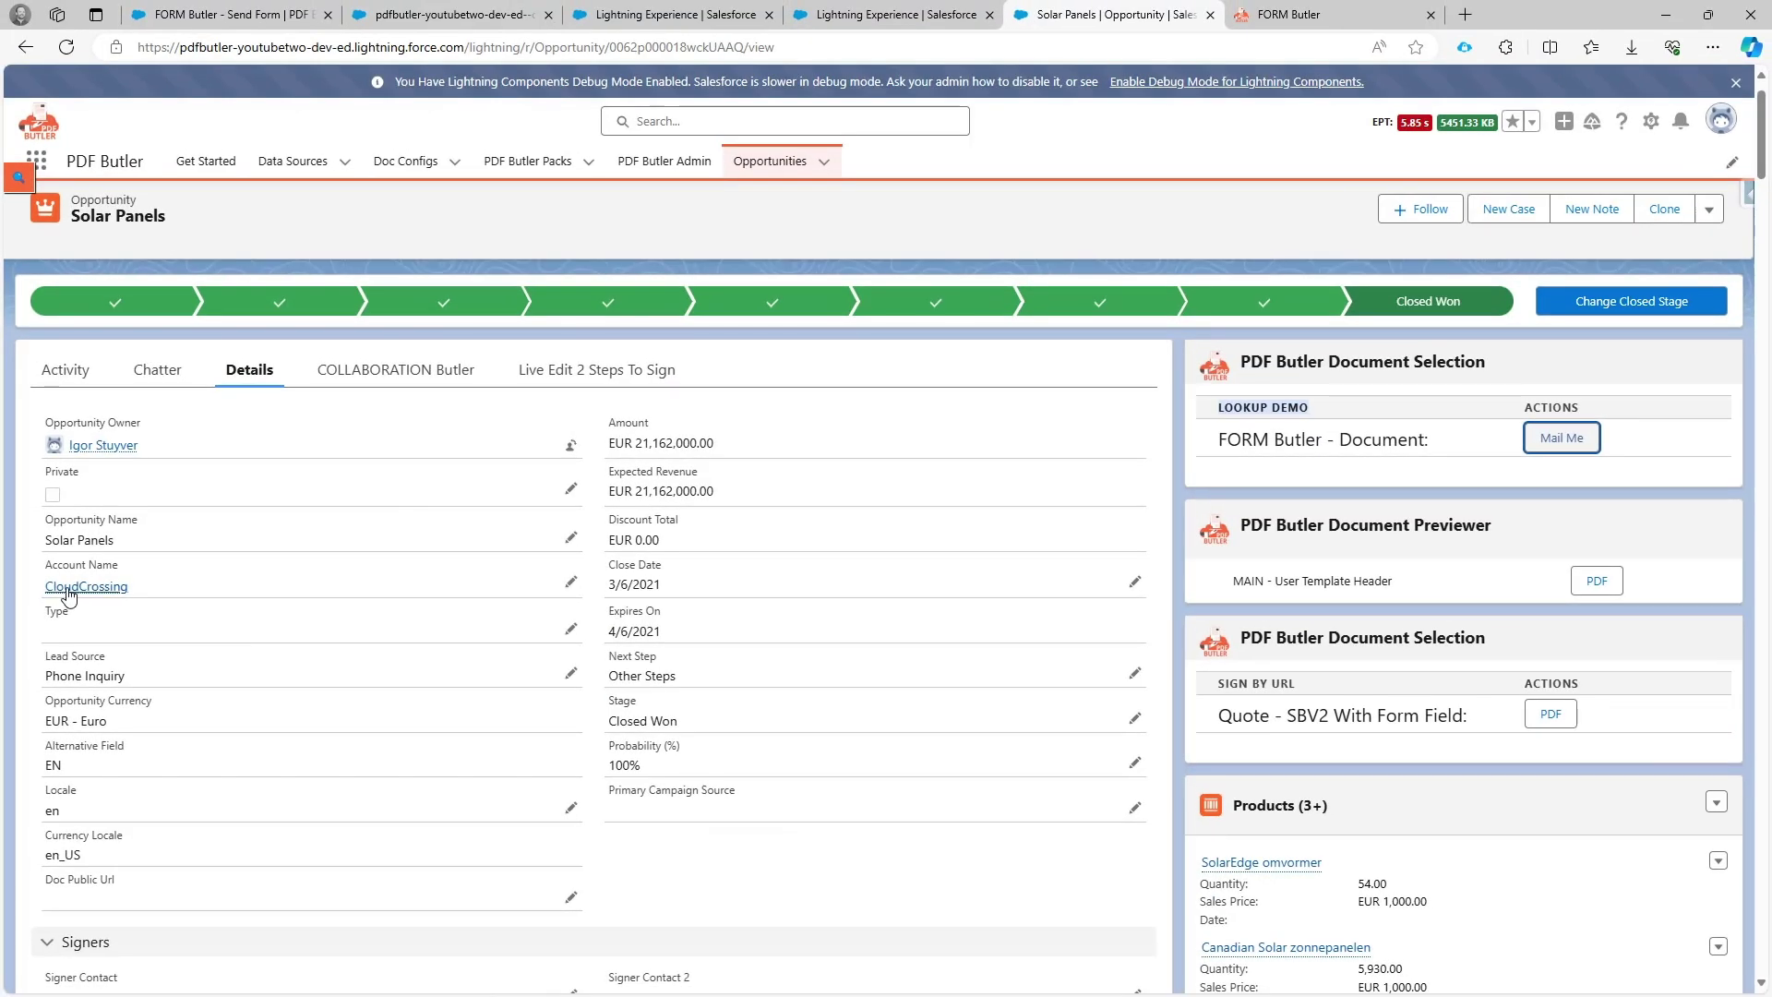
mouse_move(64, 590)
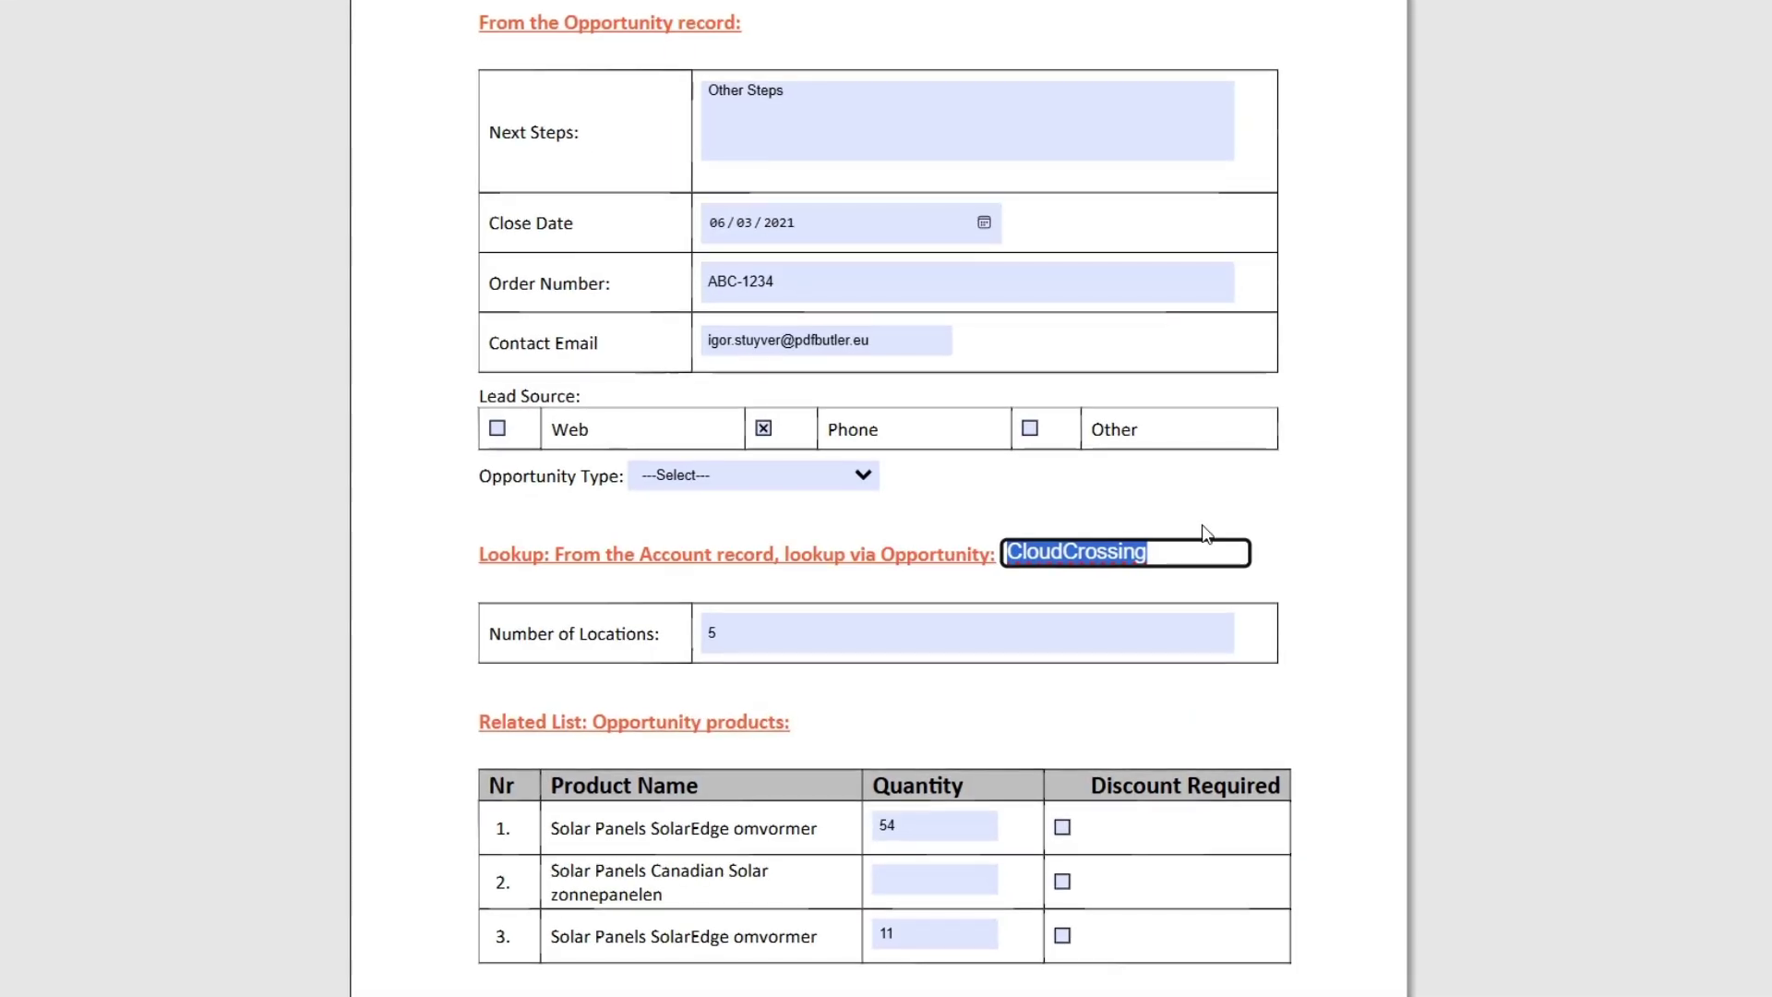
- Clear the account lookup, search 'Unit' and choose United Oil & Gas, UK
key(BackSpace)
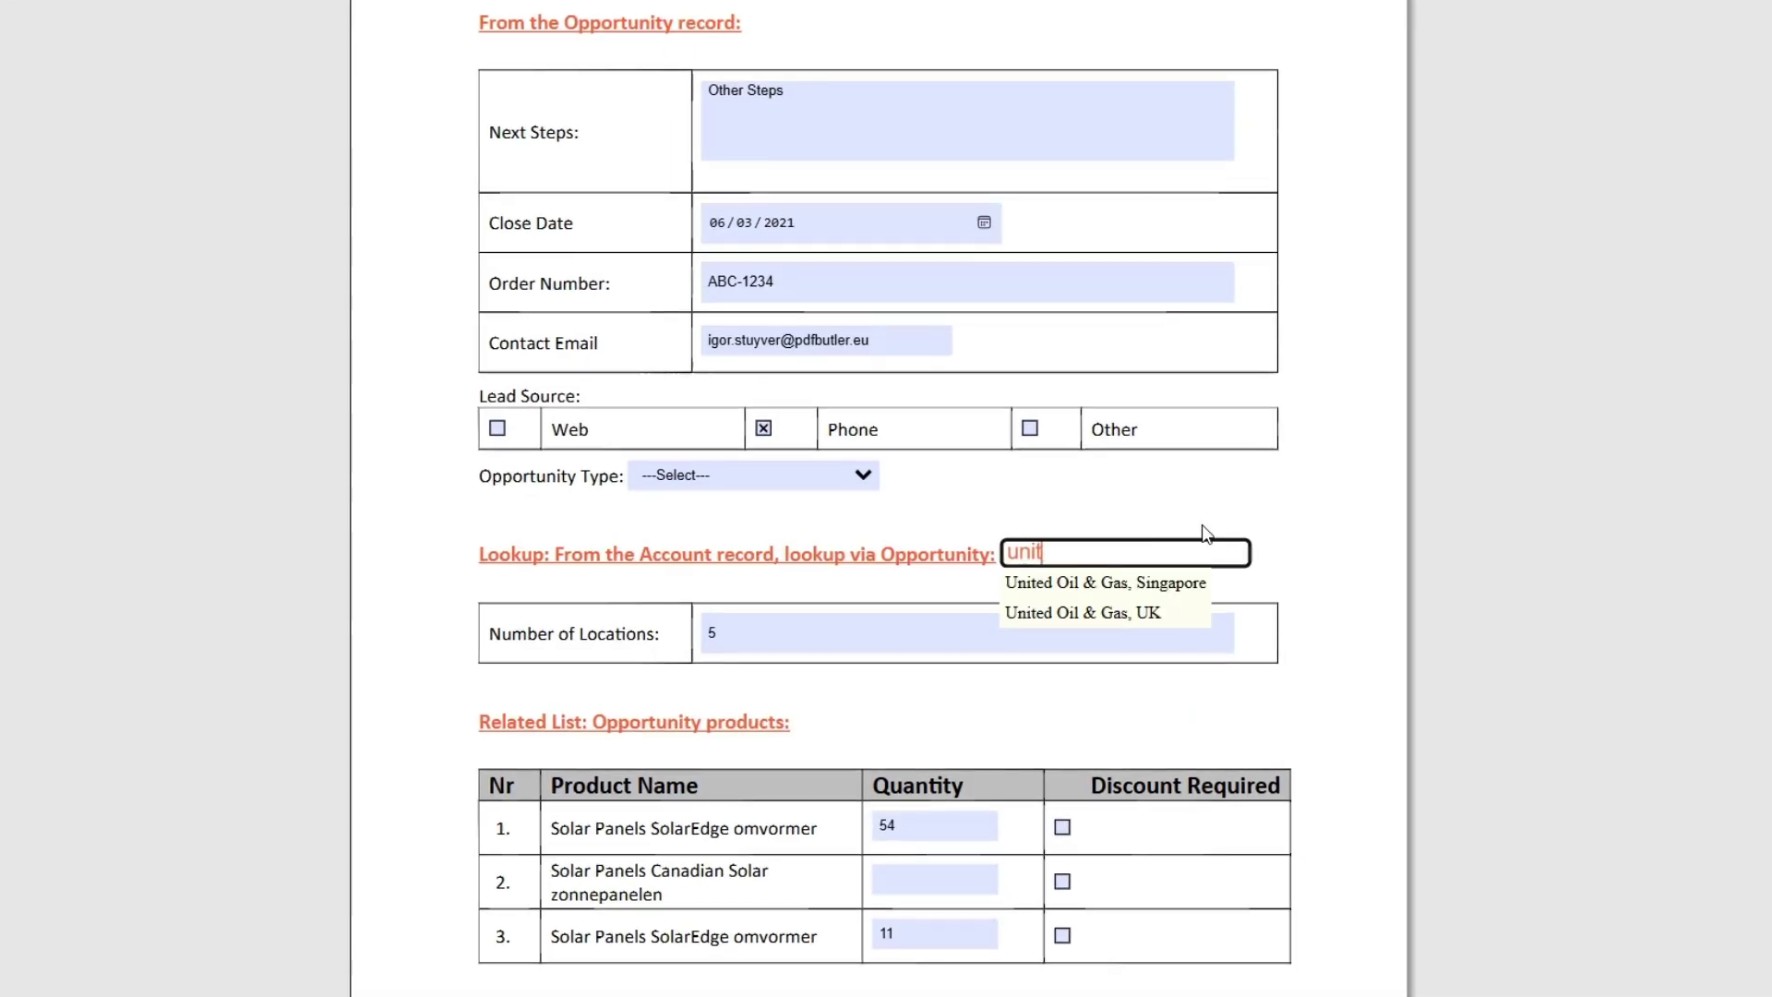
click(1088, 614)
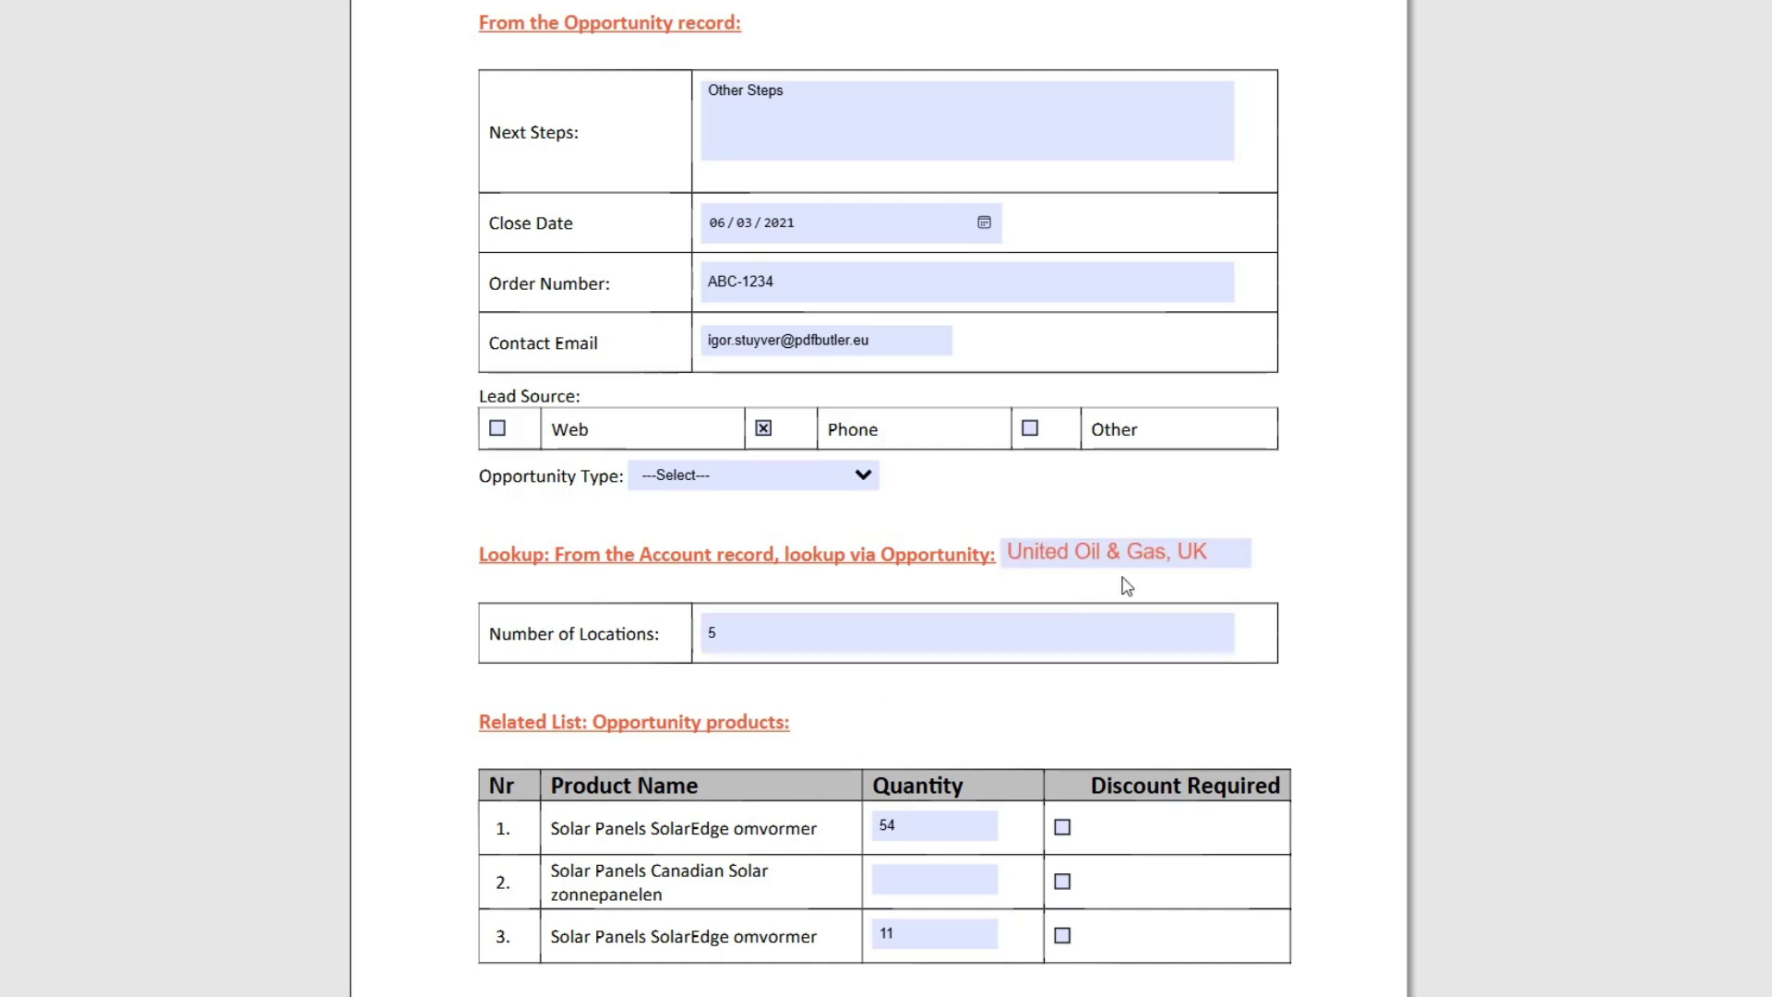
click(1215, 549)
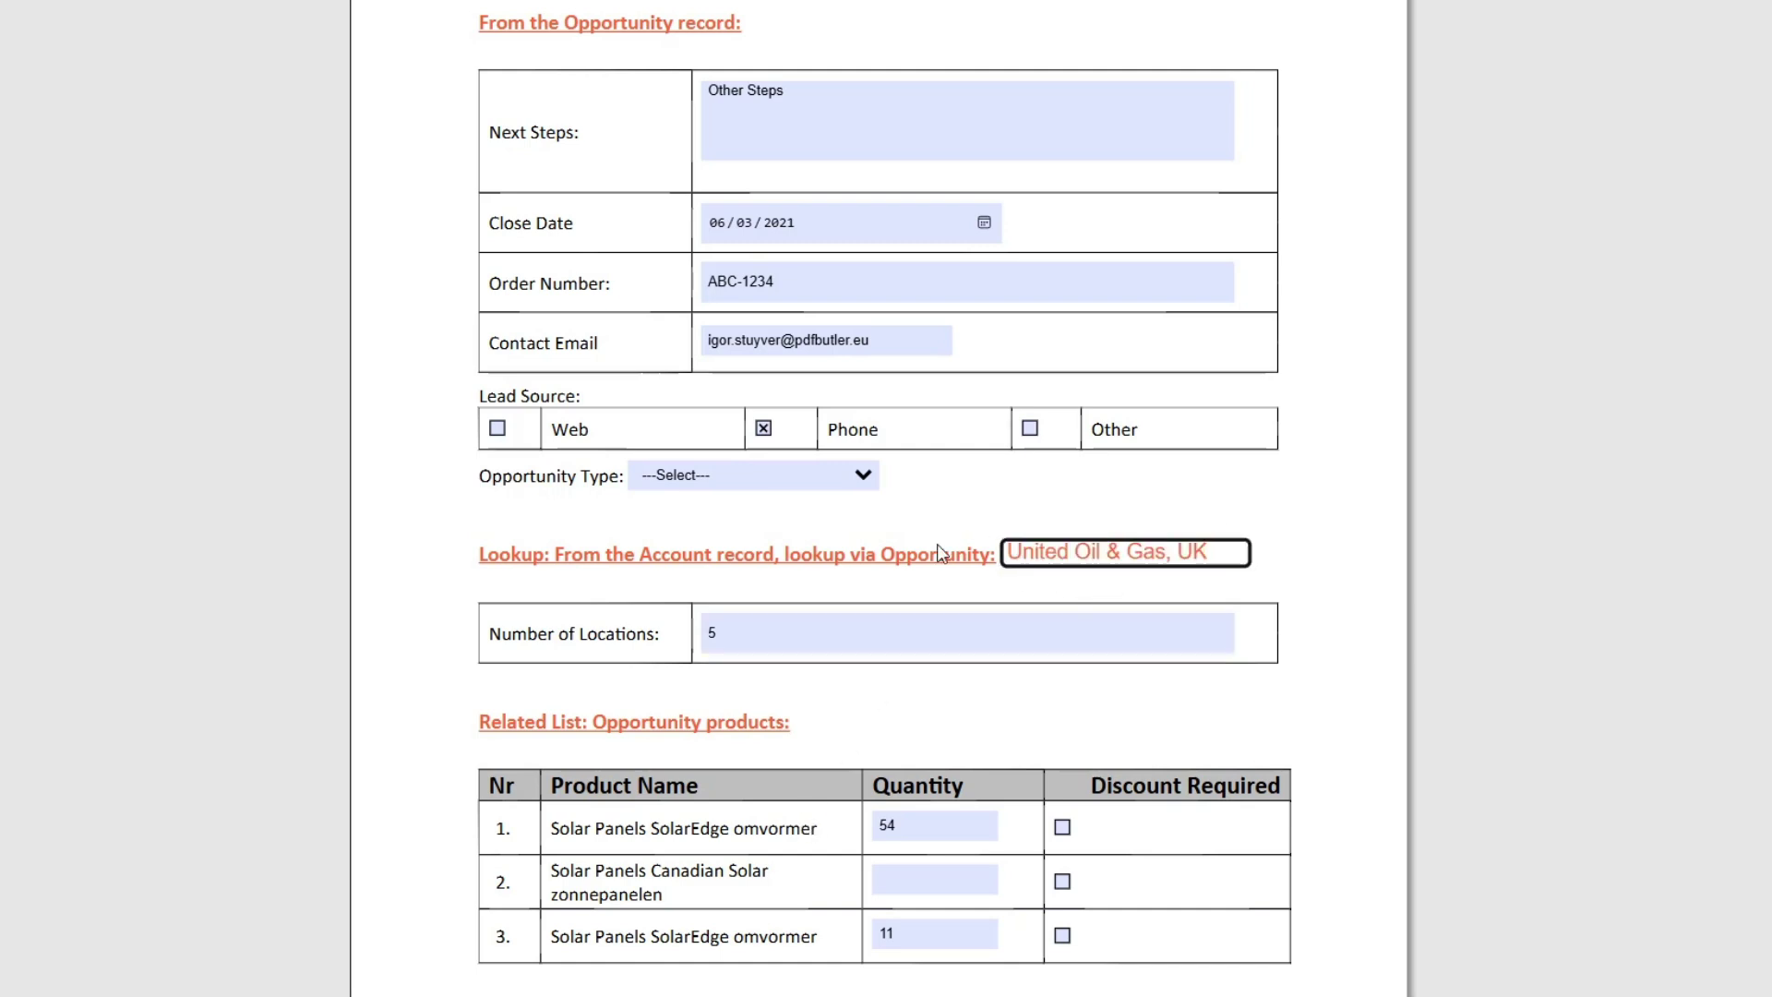
key(ctrl+a)
text(ed)
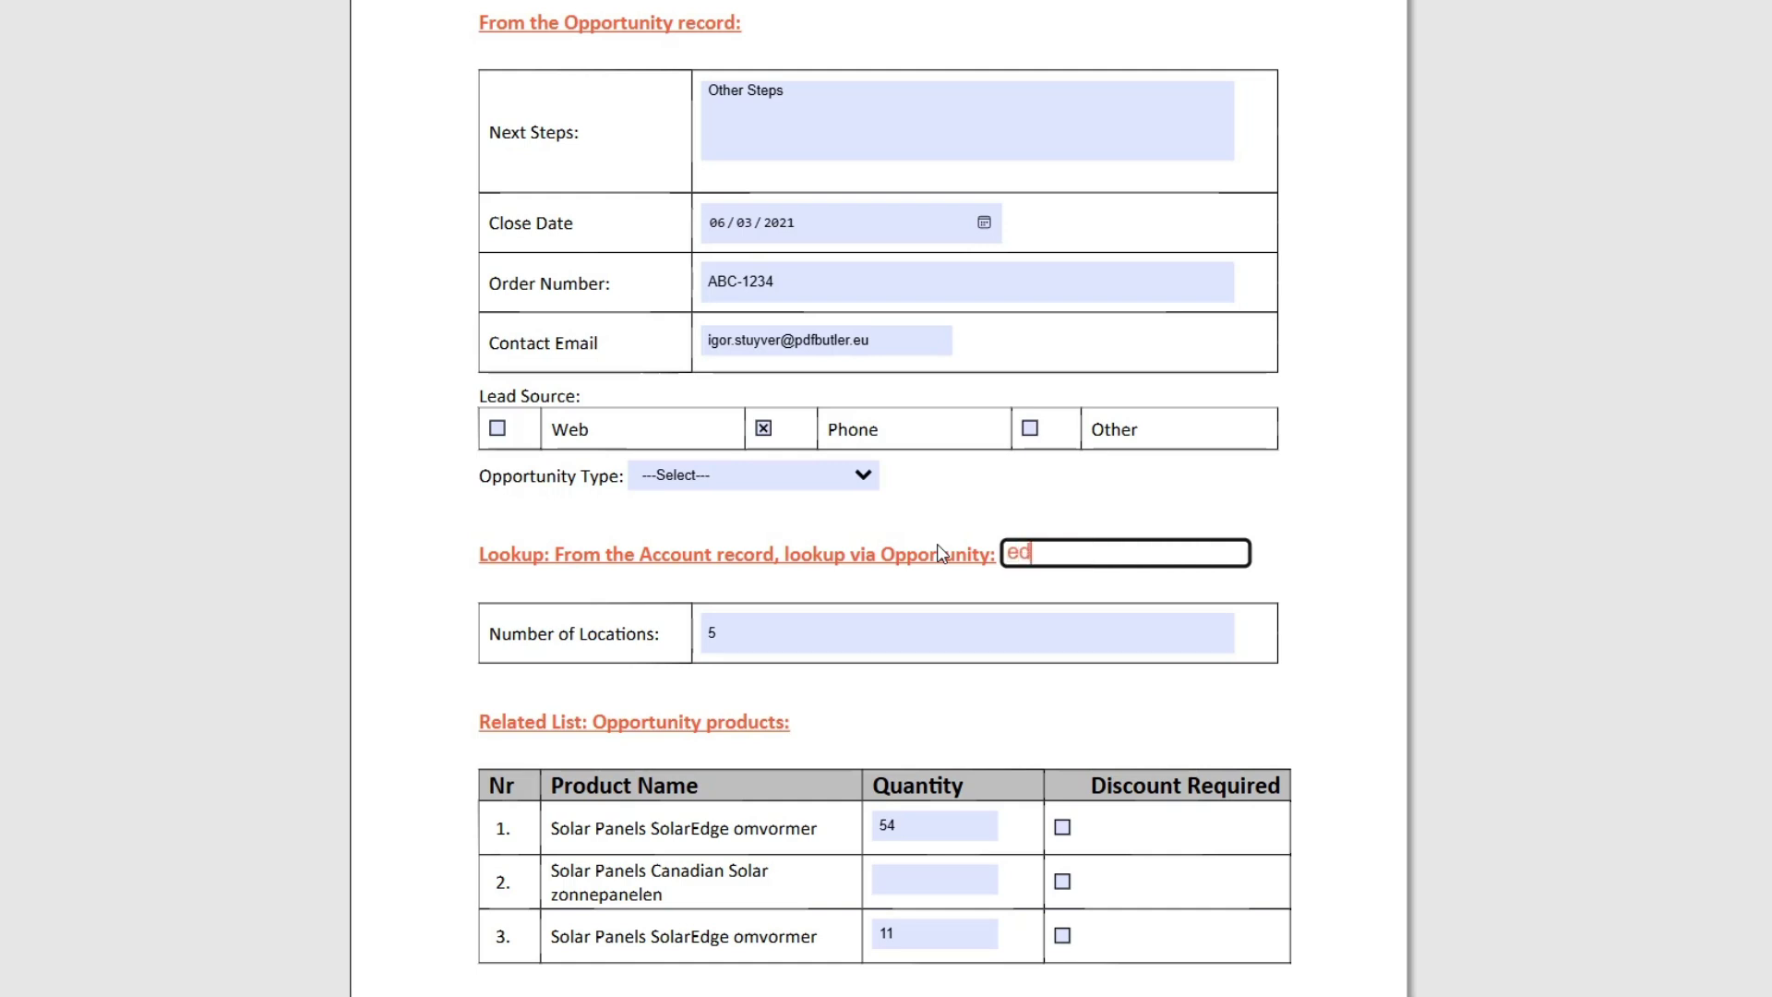
text(ge)
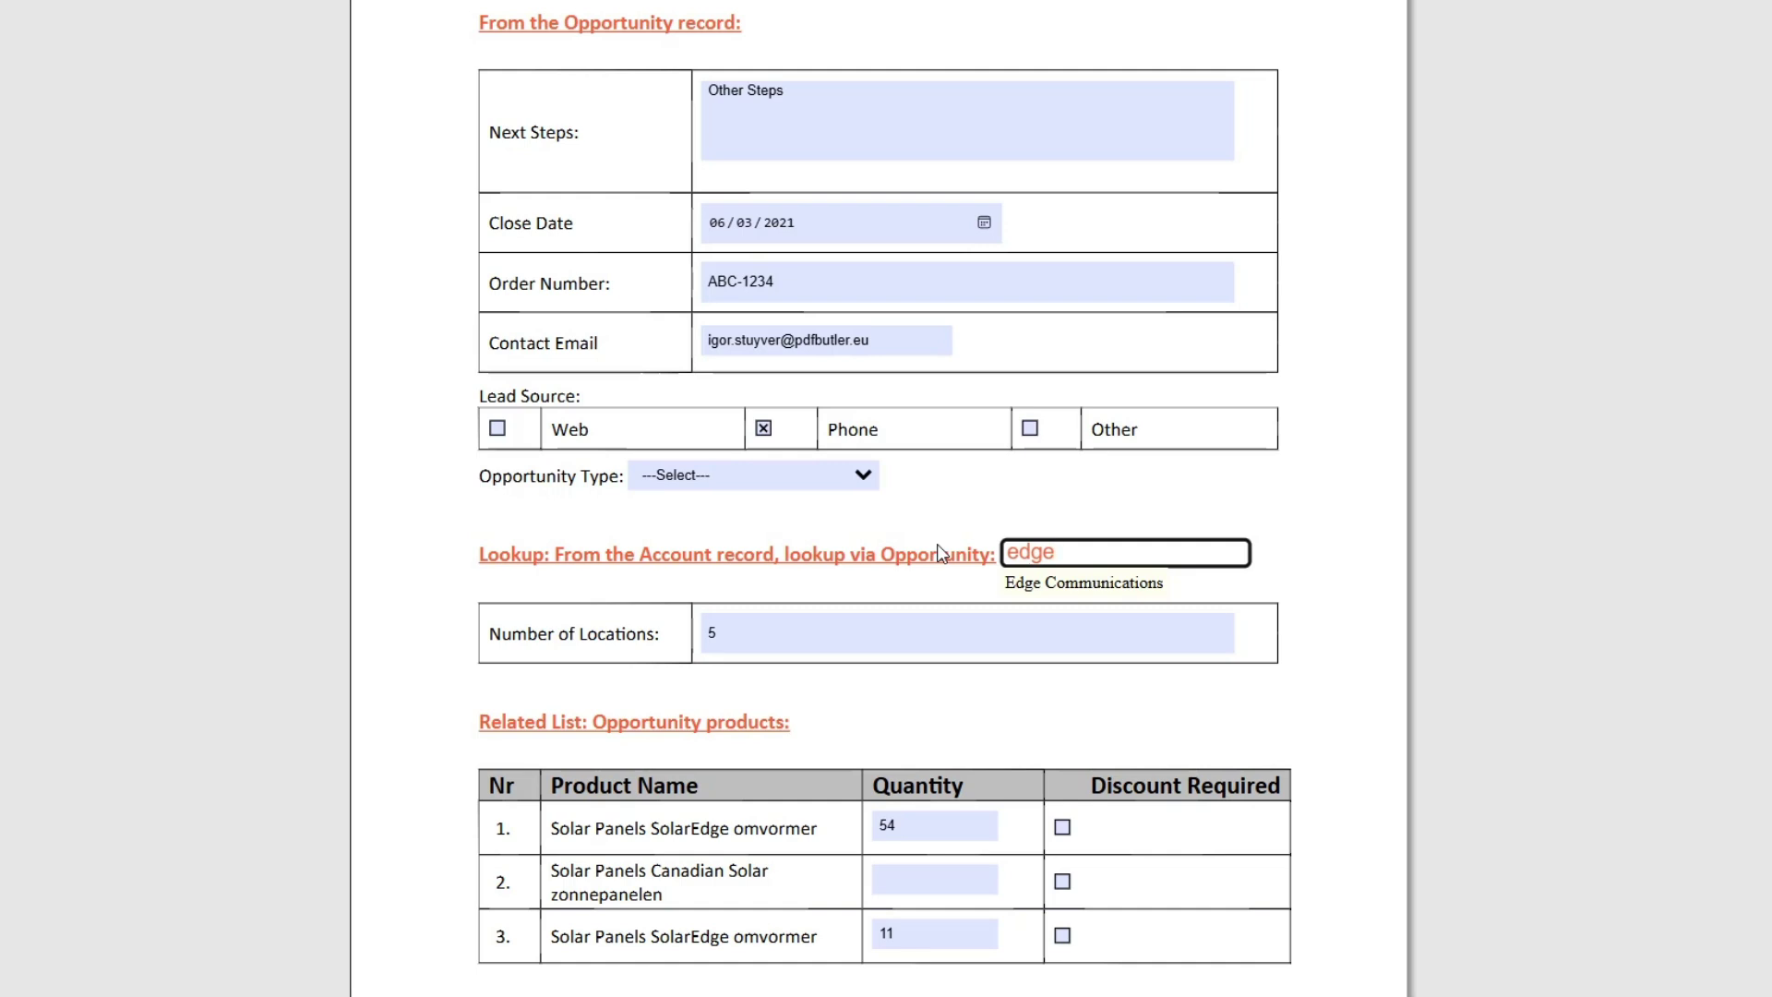
key(BackSpace)
key(BackSpace)
key(BackSpace)
key(BackSpace)
text(Unit)
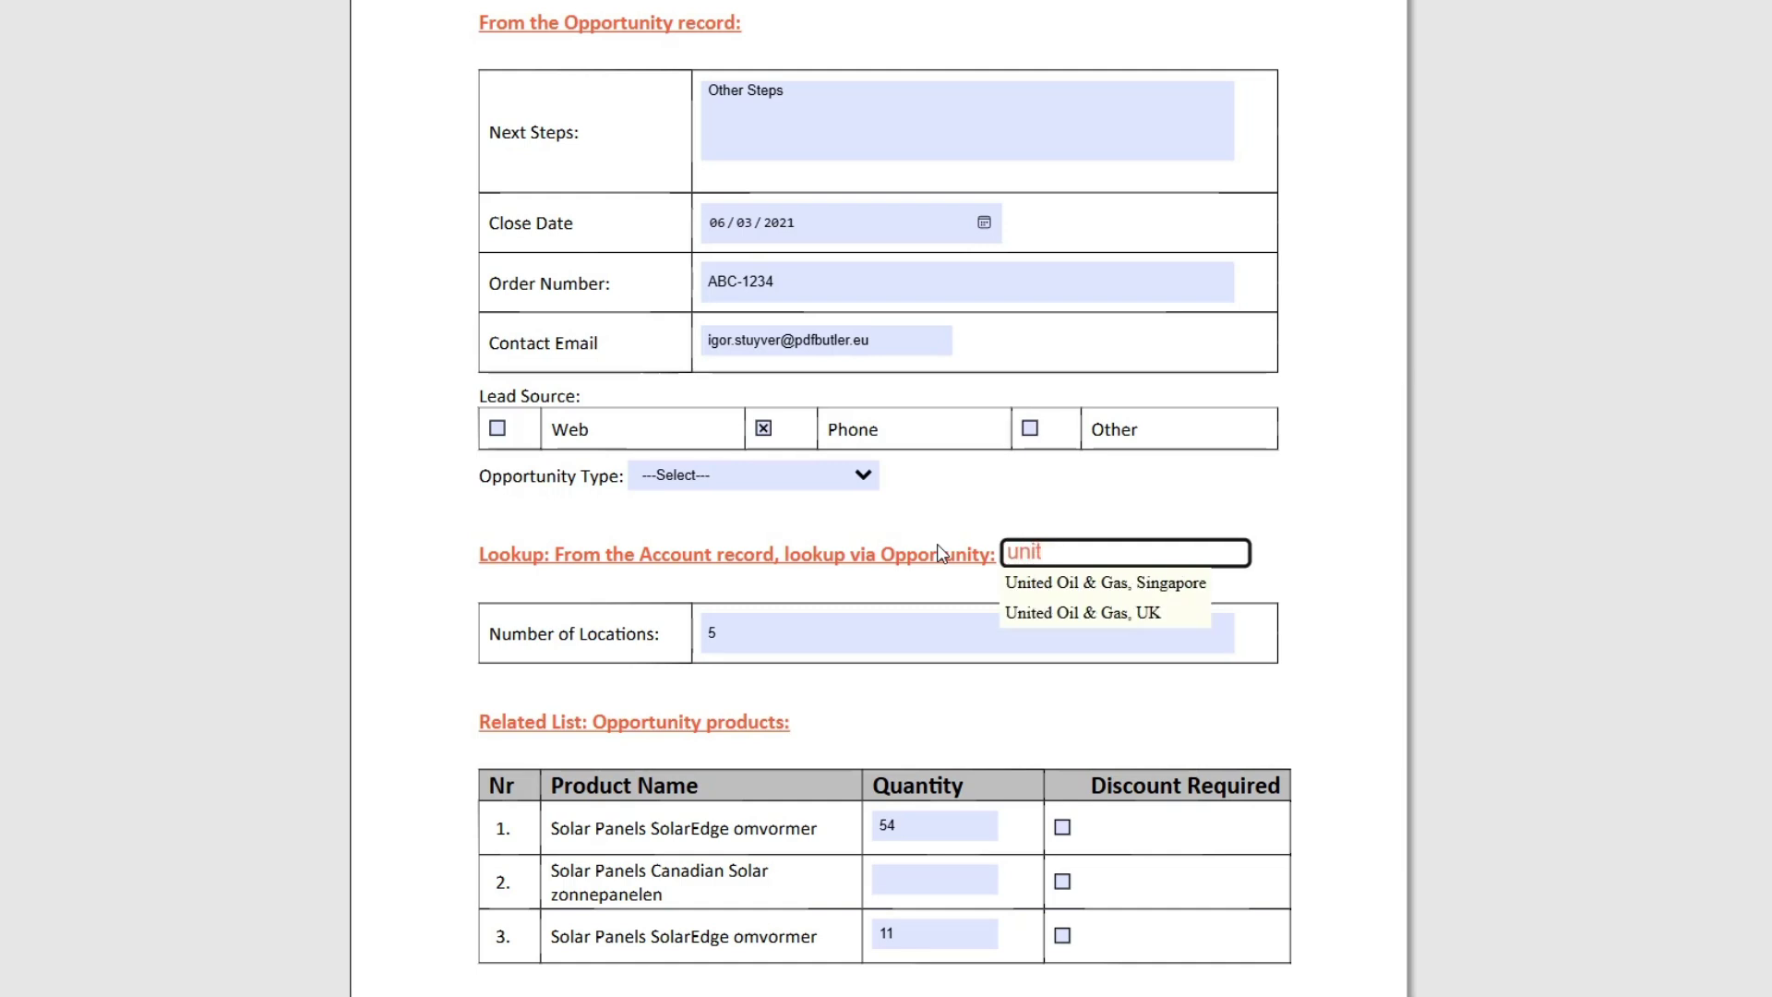
click(1056, 612)
- Submit the form with a drawn signature and dismiss the missing-fields error
scroll(968, 830, down, 1)
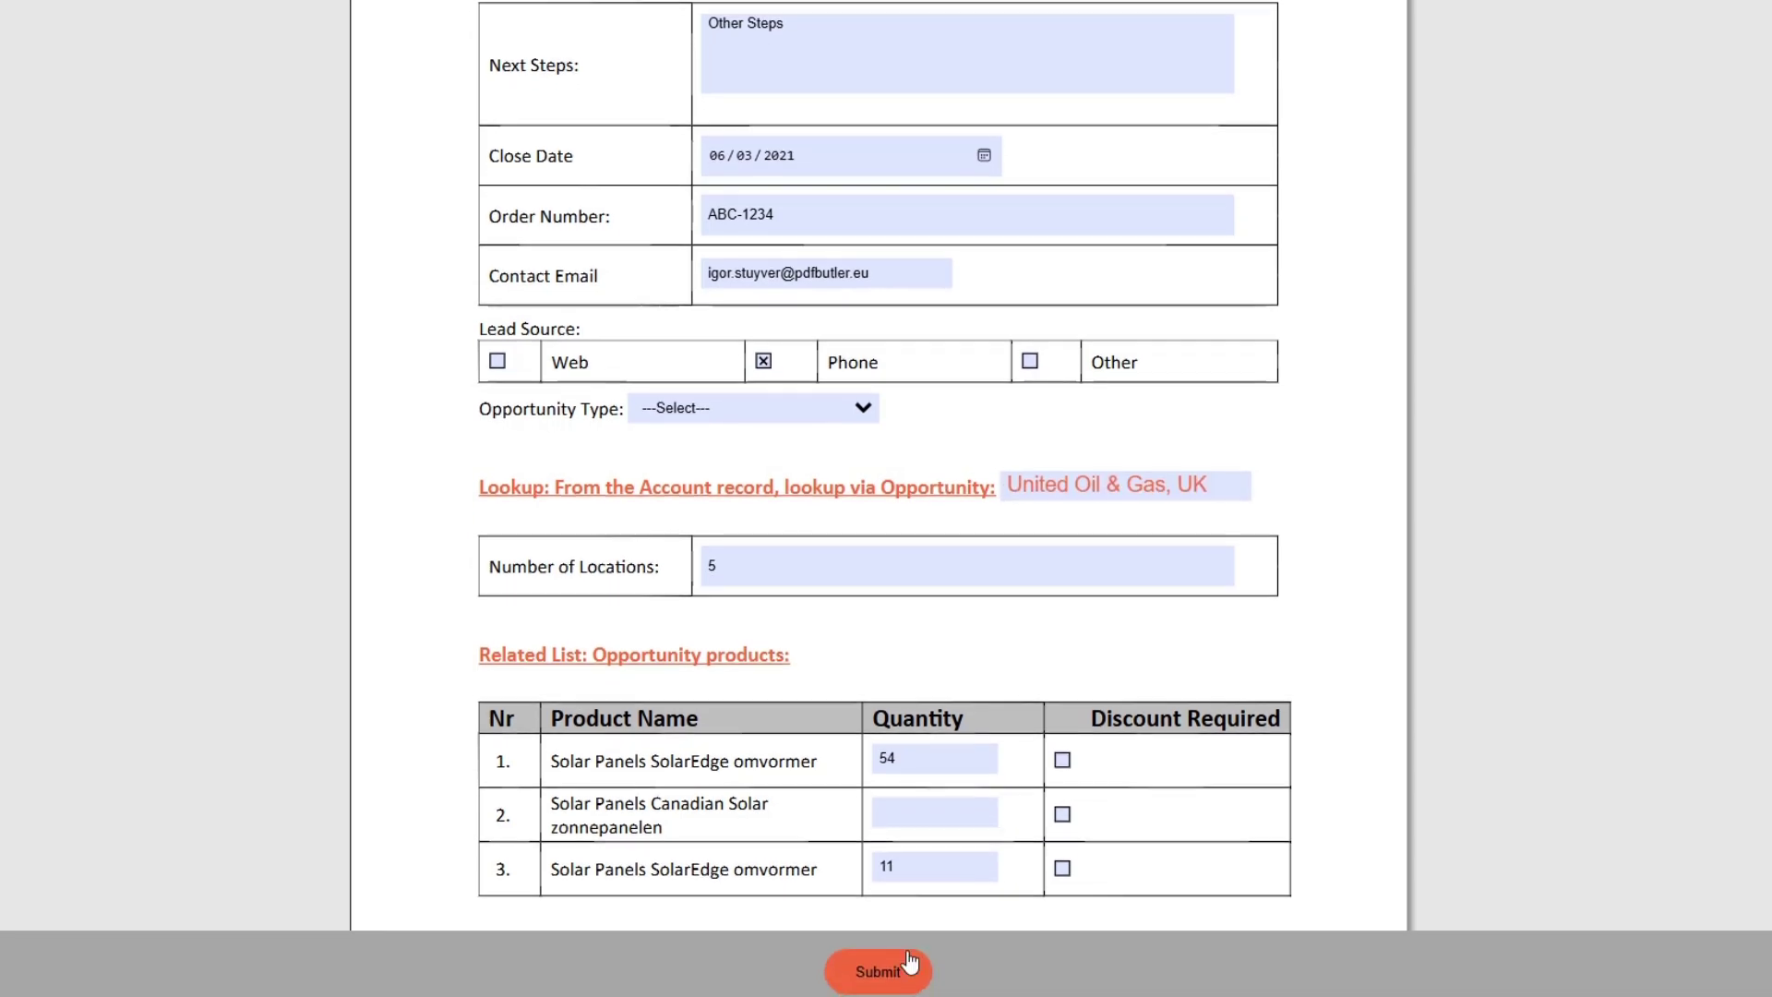
click(894, 965)
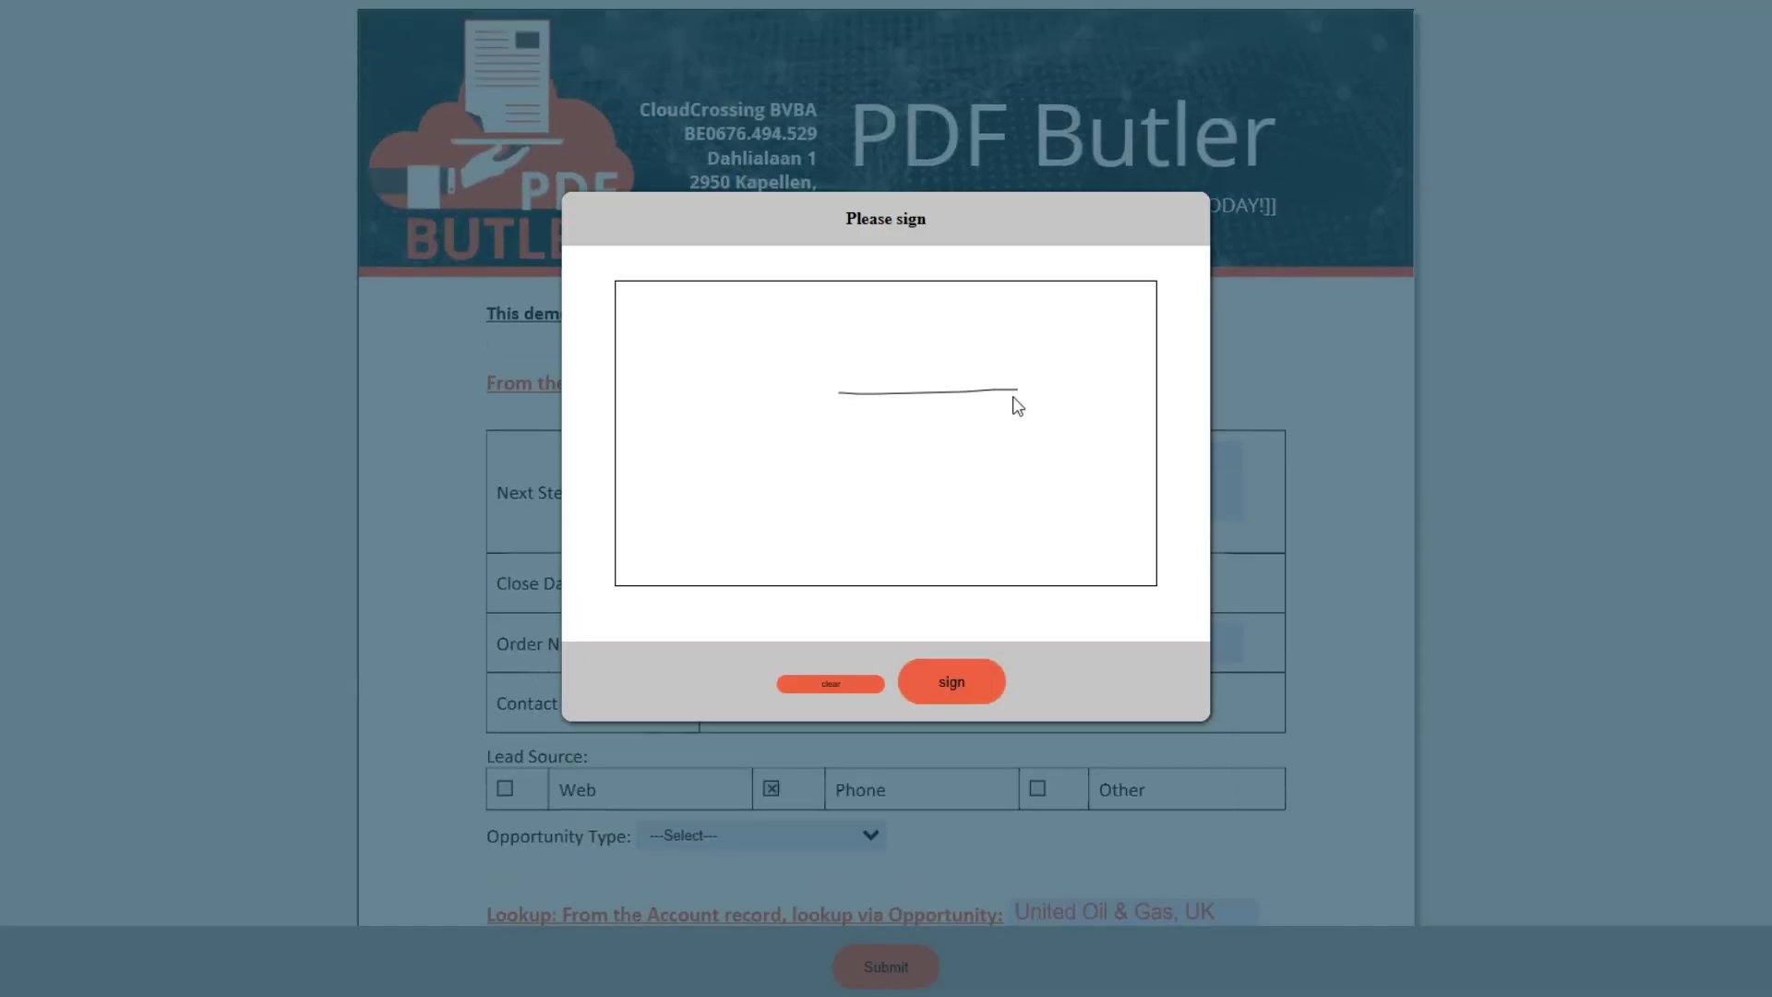
mouse_move(1000, 425)
mouse_down()
mouse_move(1016, 419)
mouse_move(860, 473)
mouse_up()
click(952, 682)
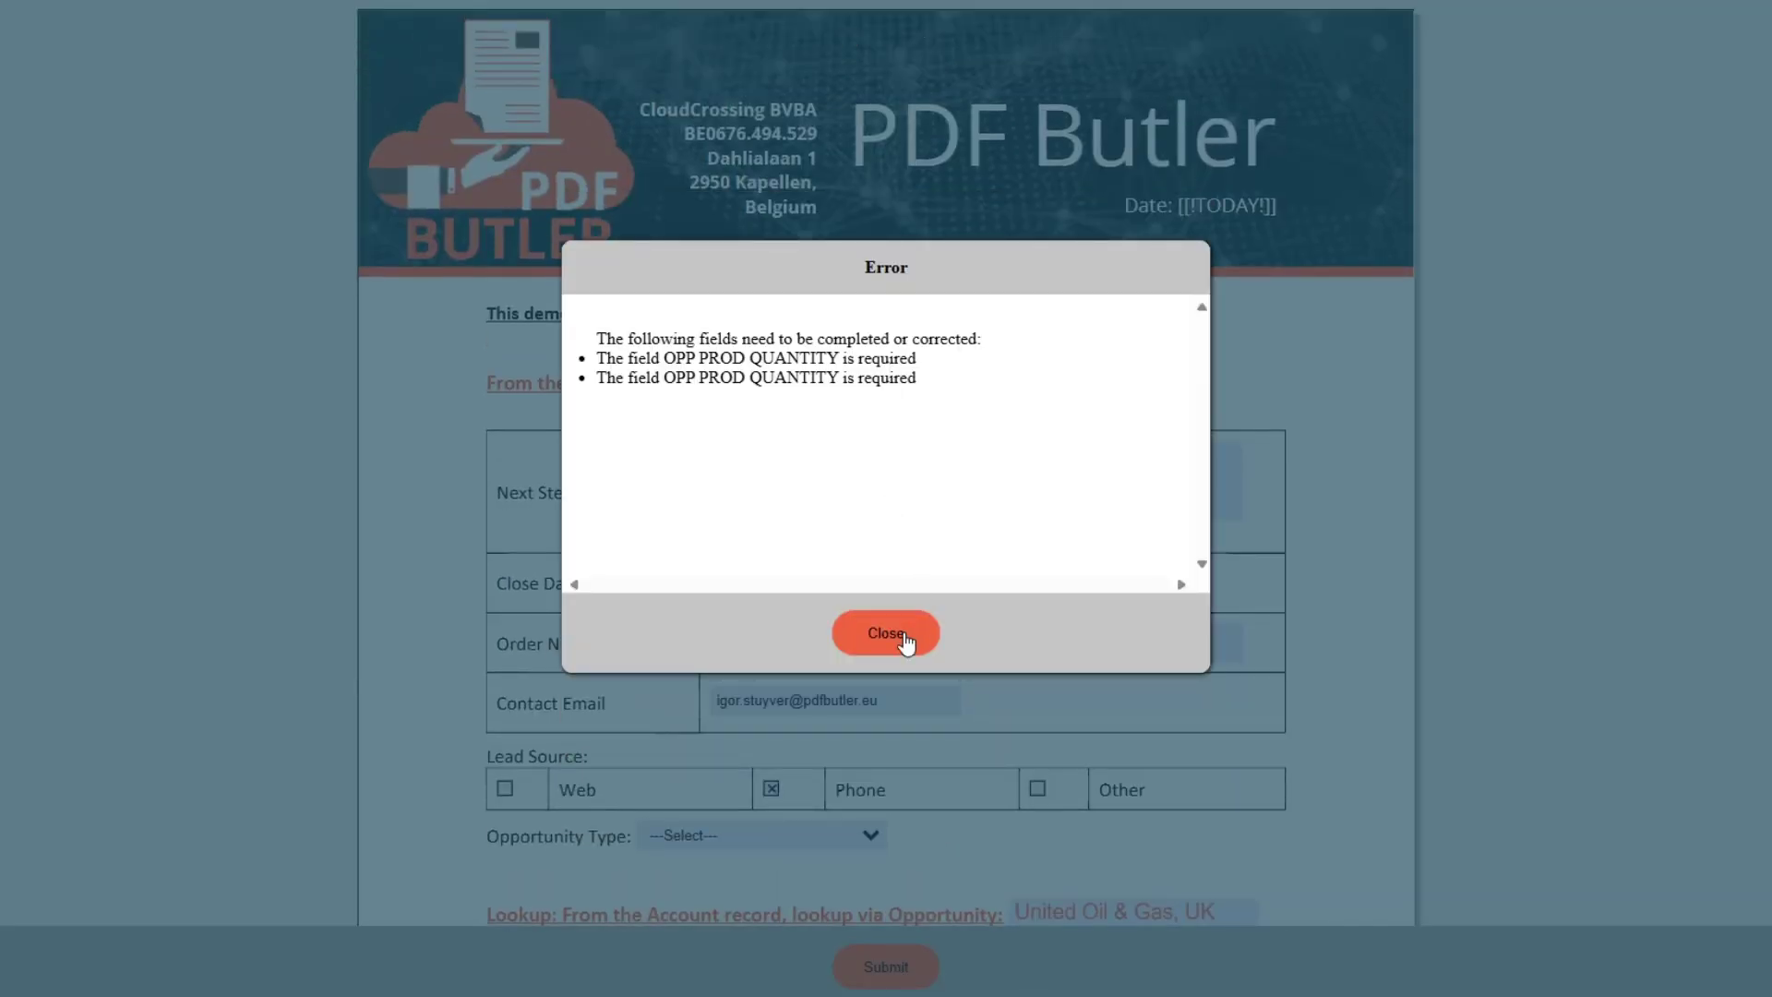
click(895, 635)
- Resubmit the corrected form and confirm the signature to complete submission
scroll(904, 148, up, 2)
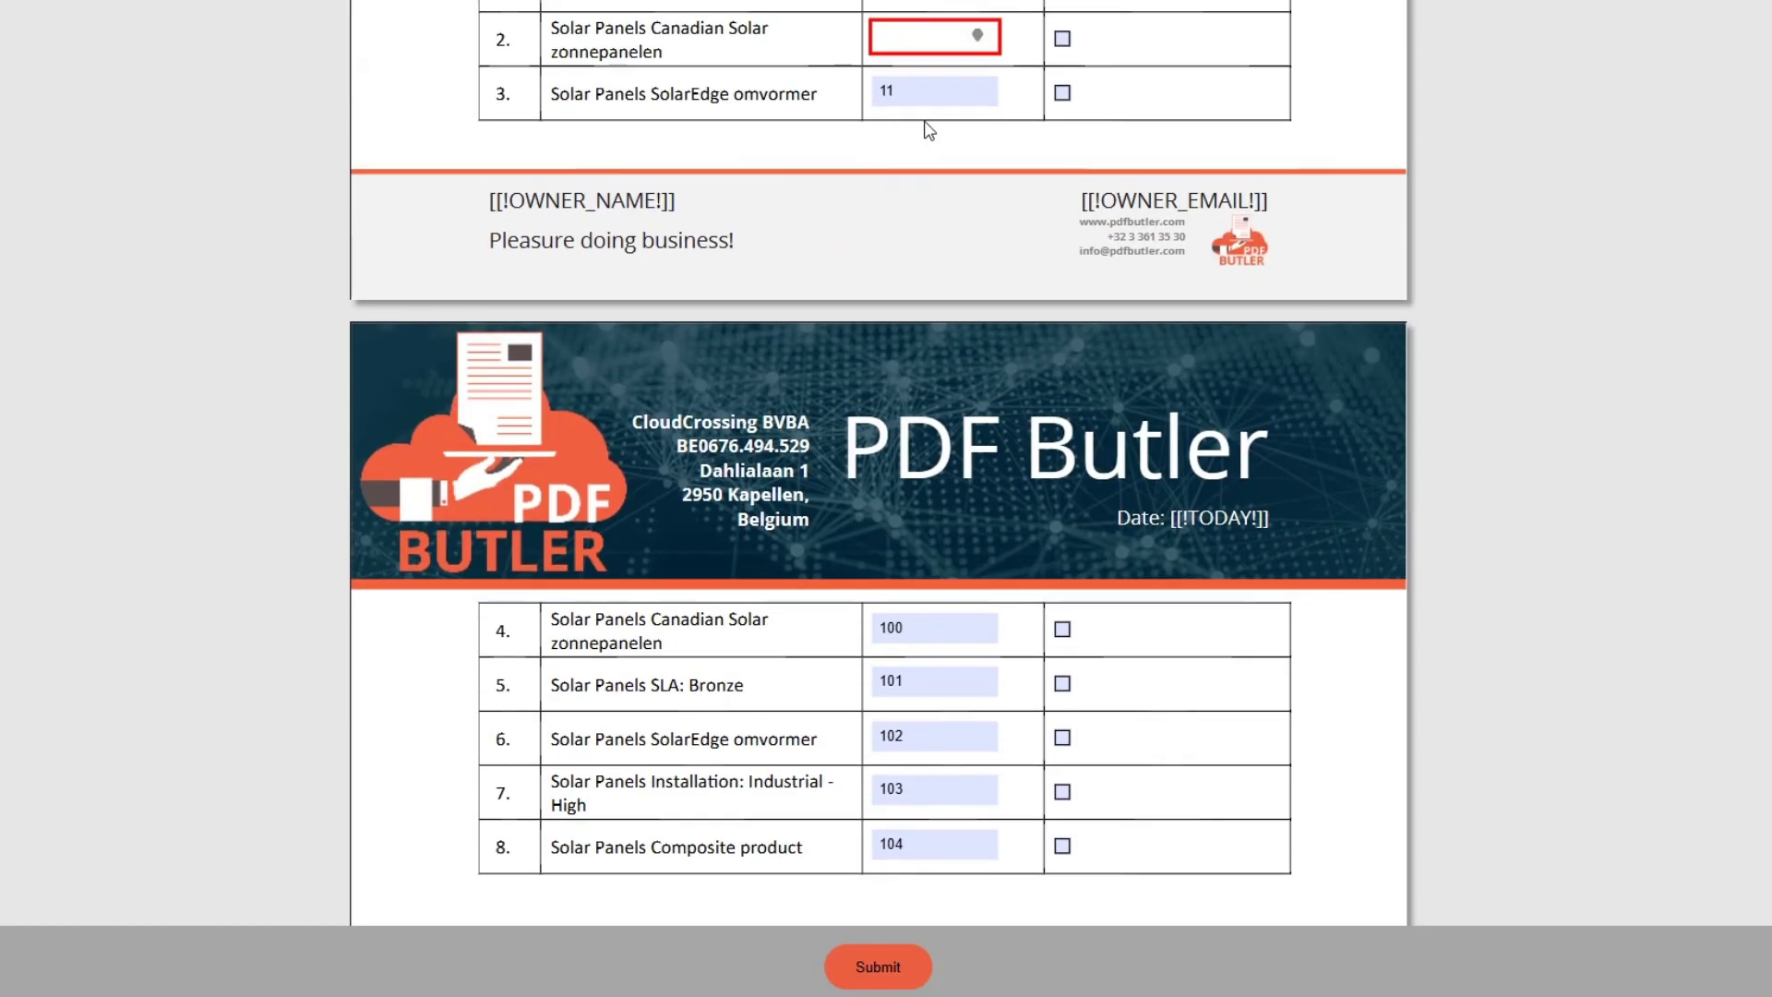
scroll(928, 358, down, 8)
scroll(922, 367, up, 20)
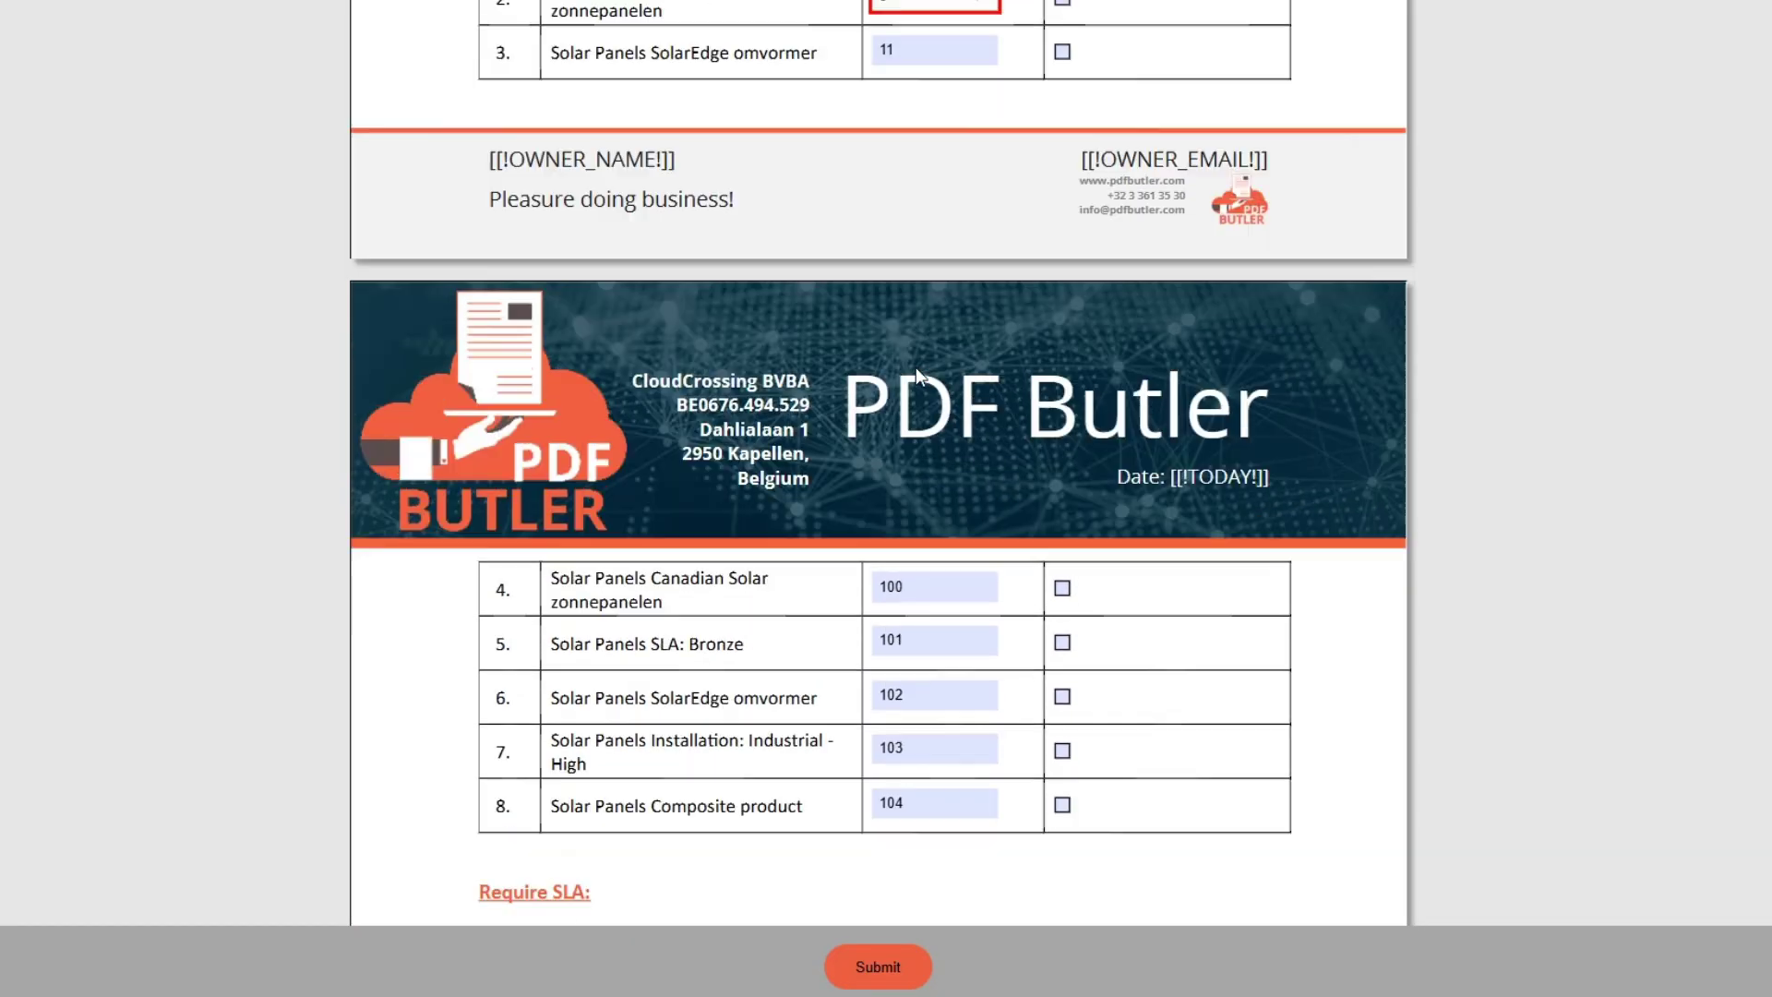
scroll(919, 376, down, 20)
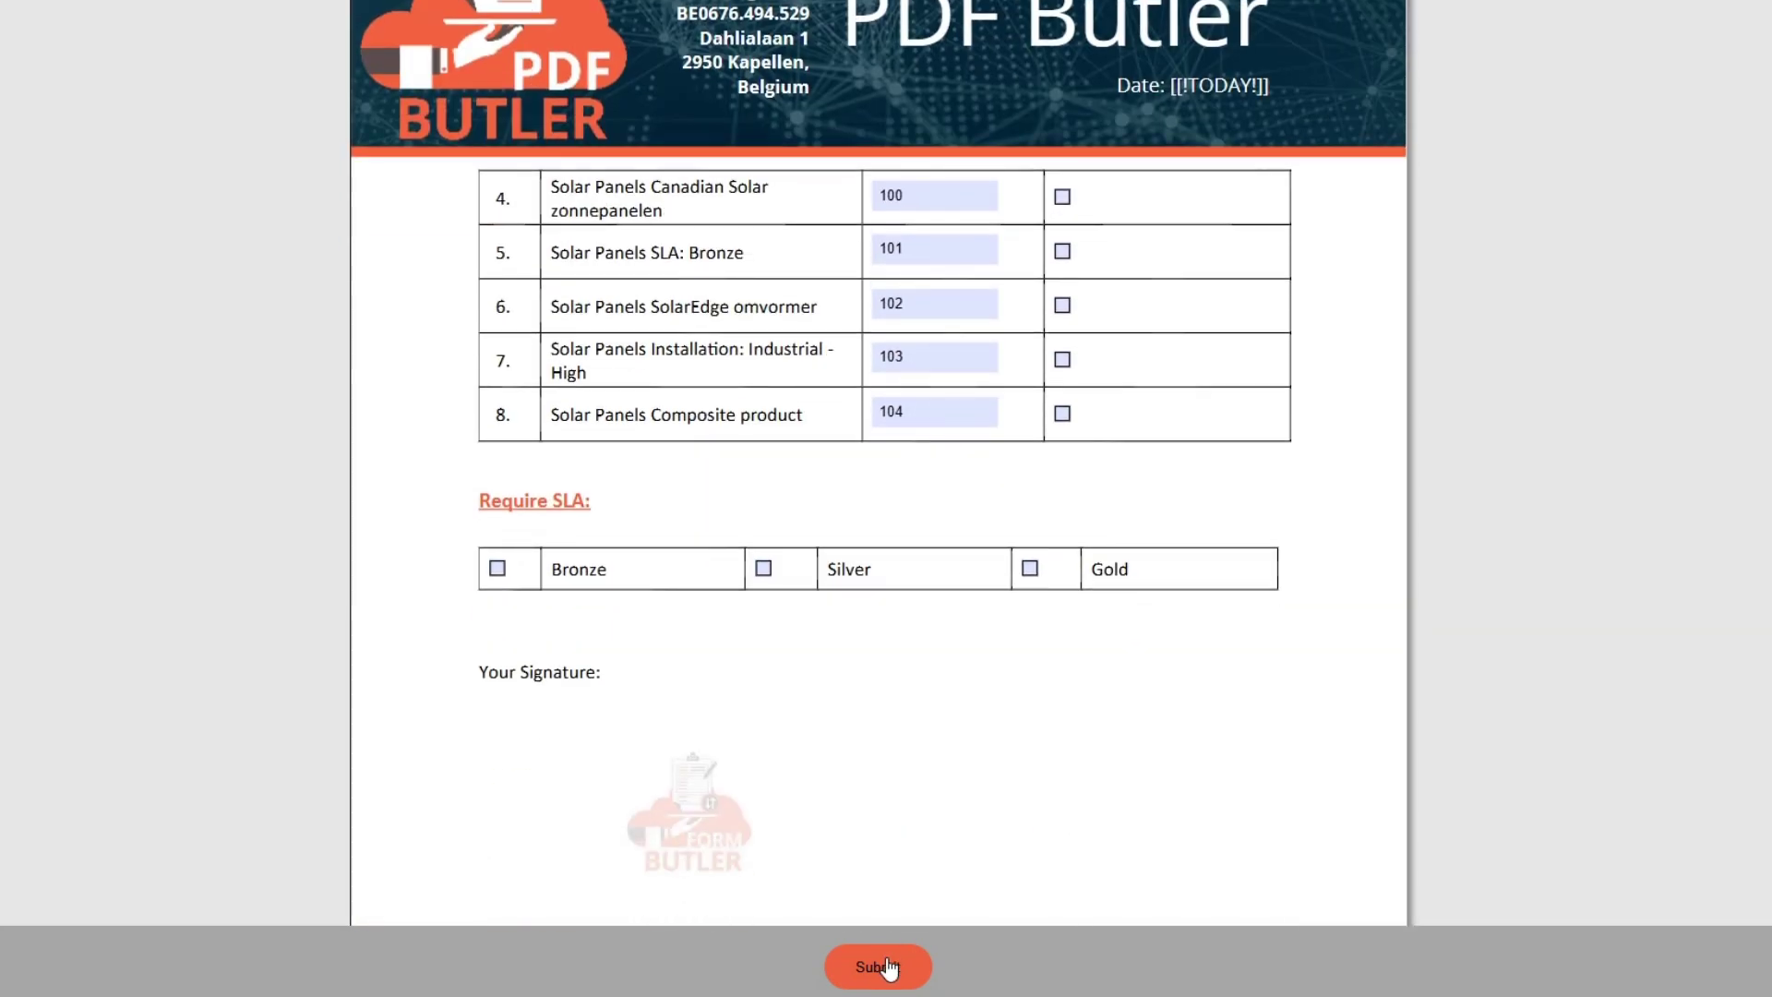
click(887, 966)
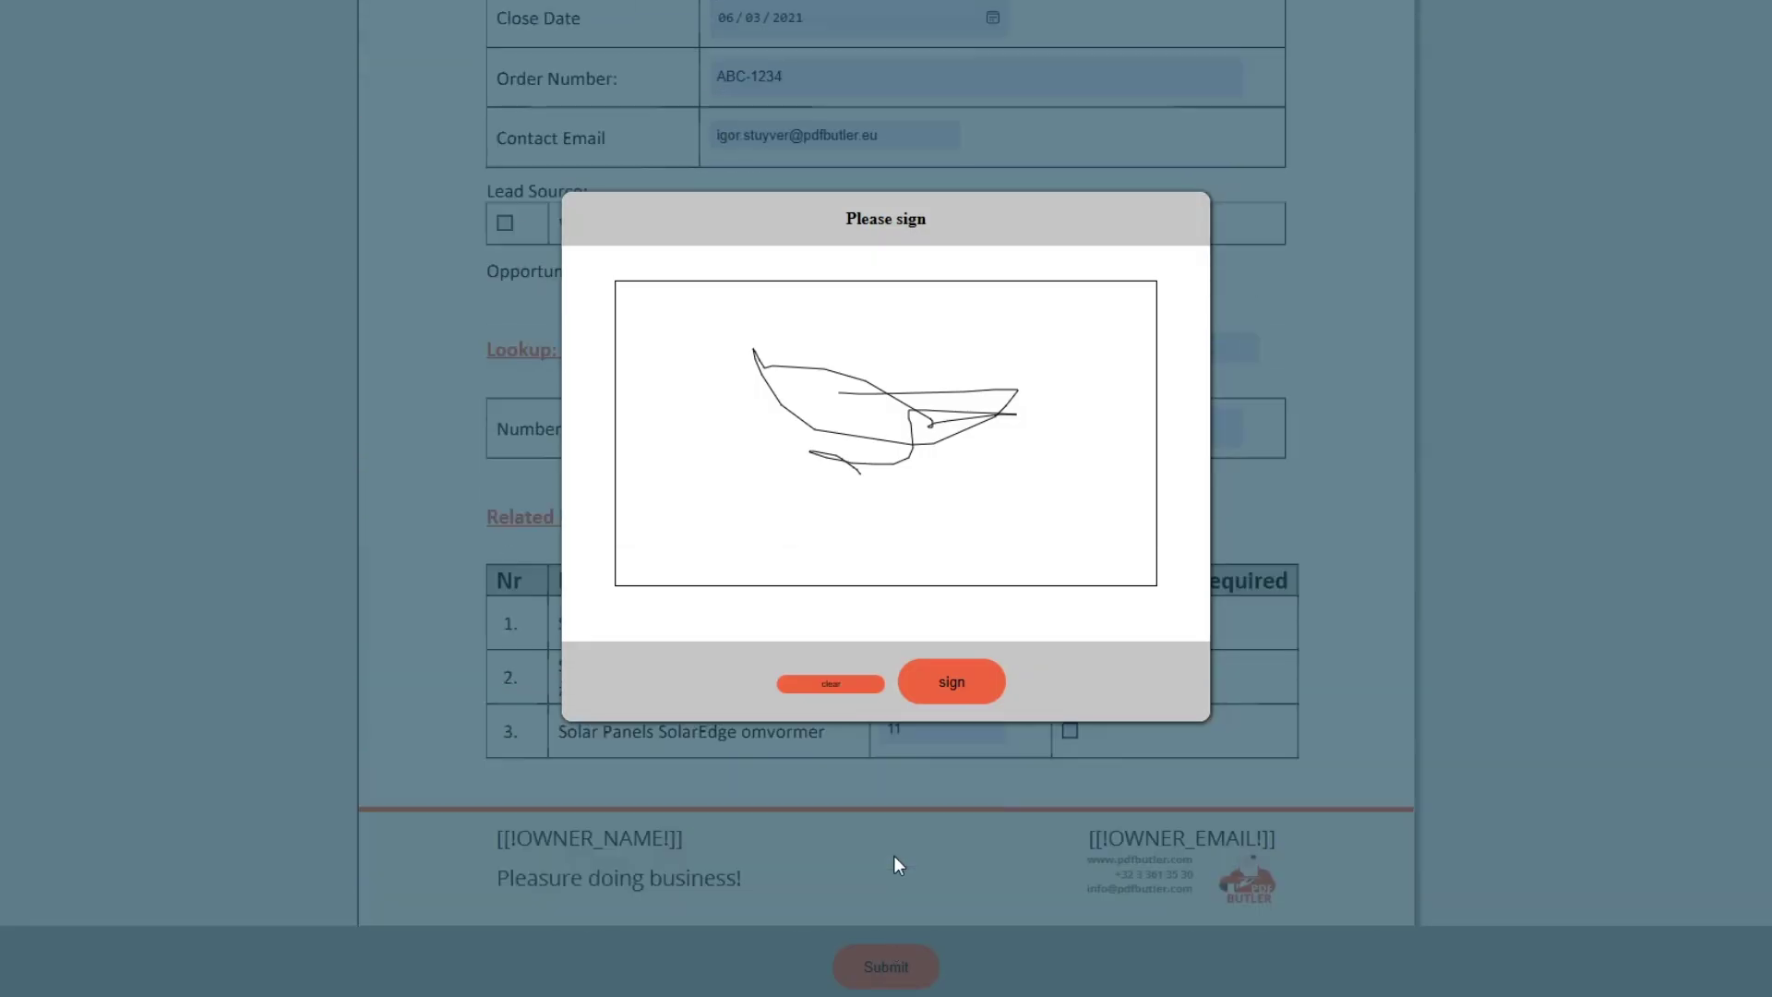
click(947, 683)
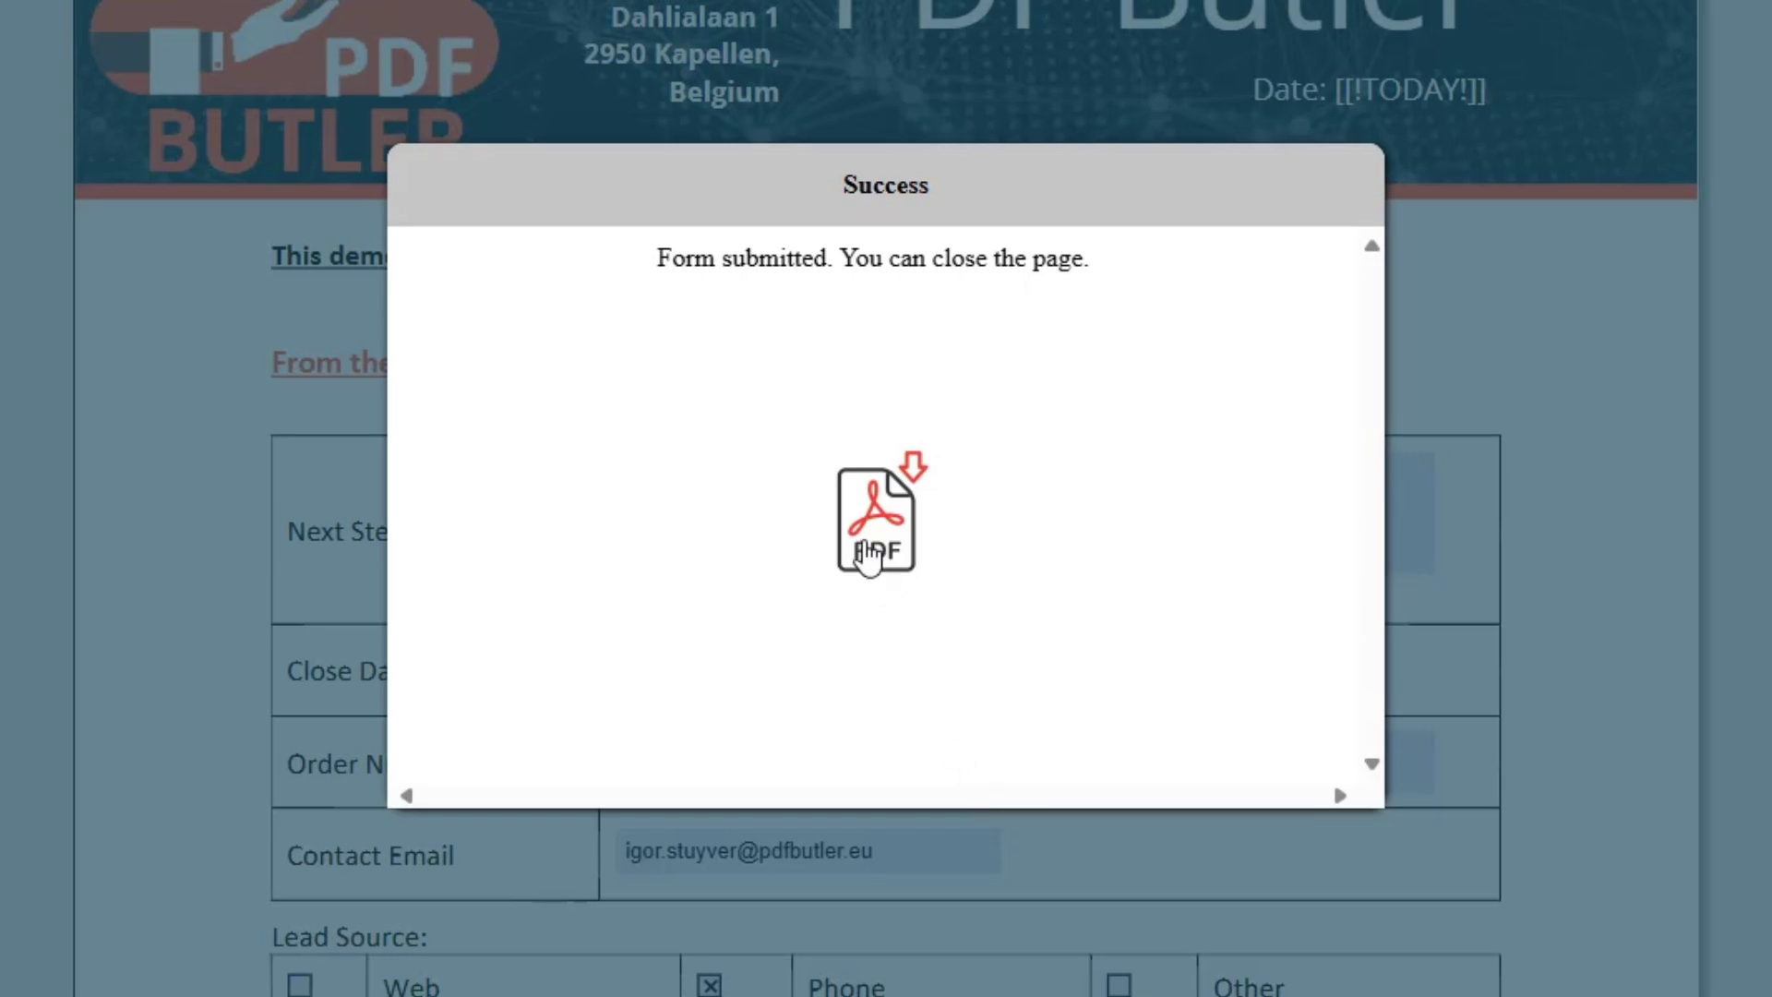
- Download and open the submitted form PDF, highlighting United in its lookup value
click(868, 559)
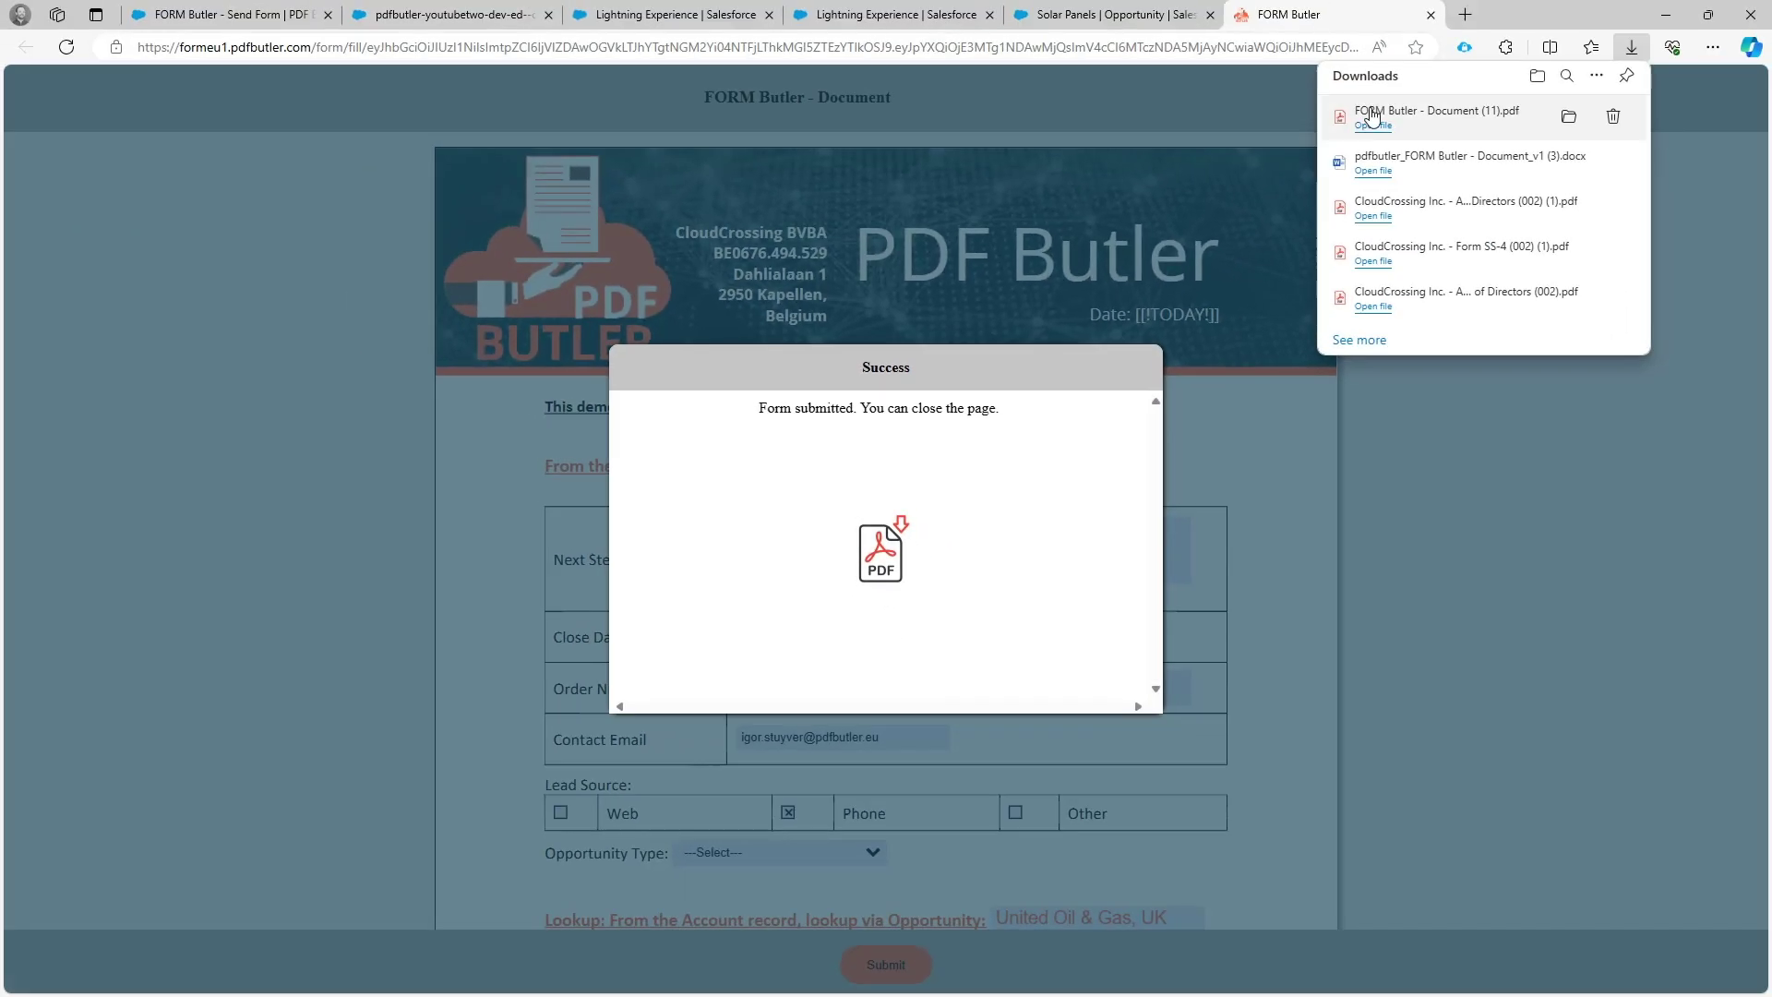
click(1372, 117)
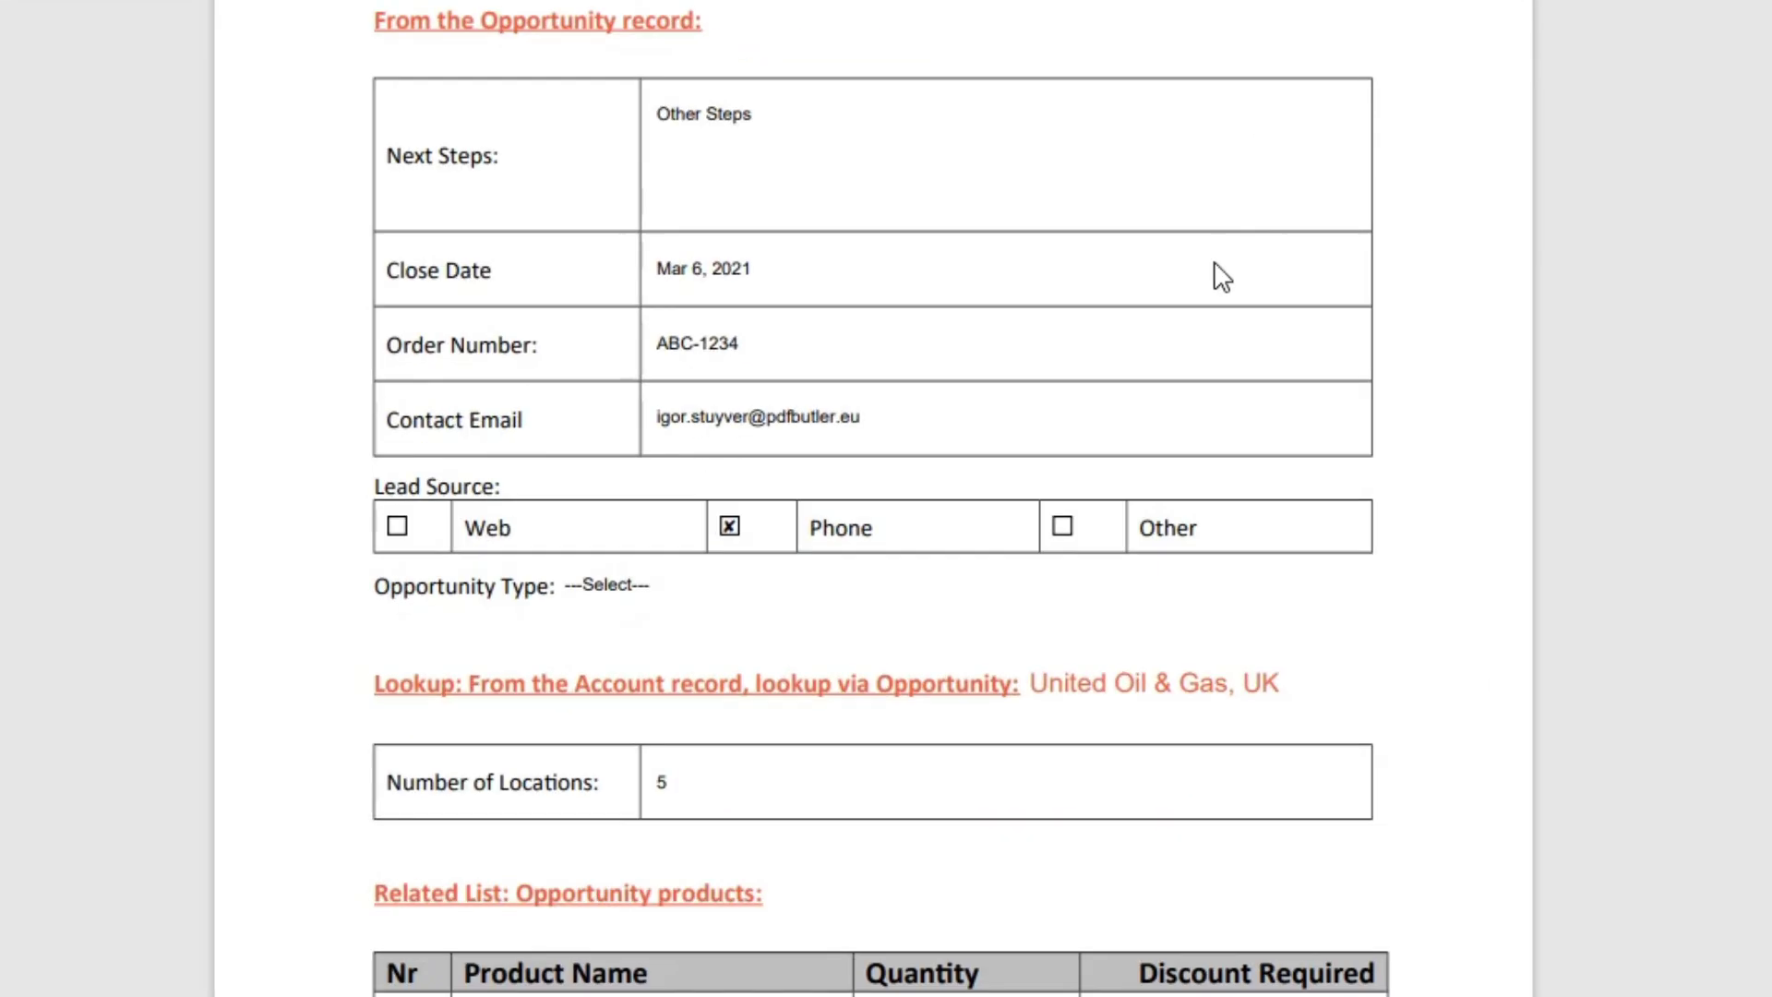
double_click(1098, 687)
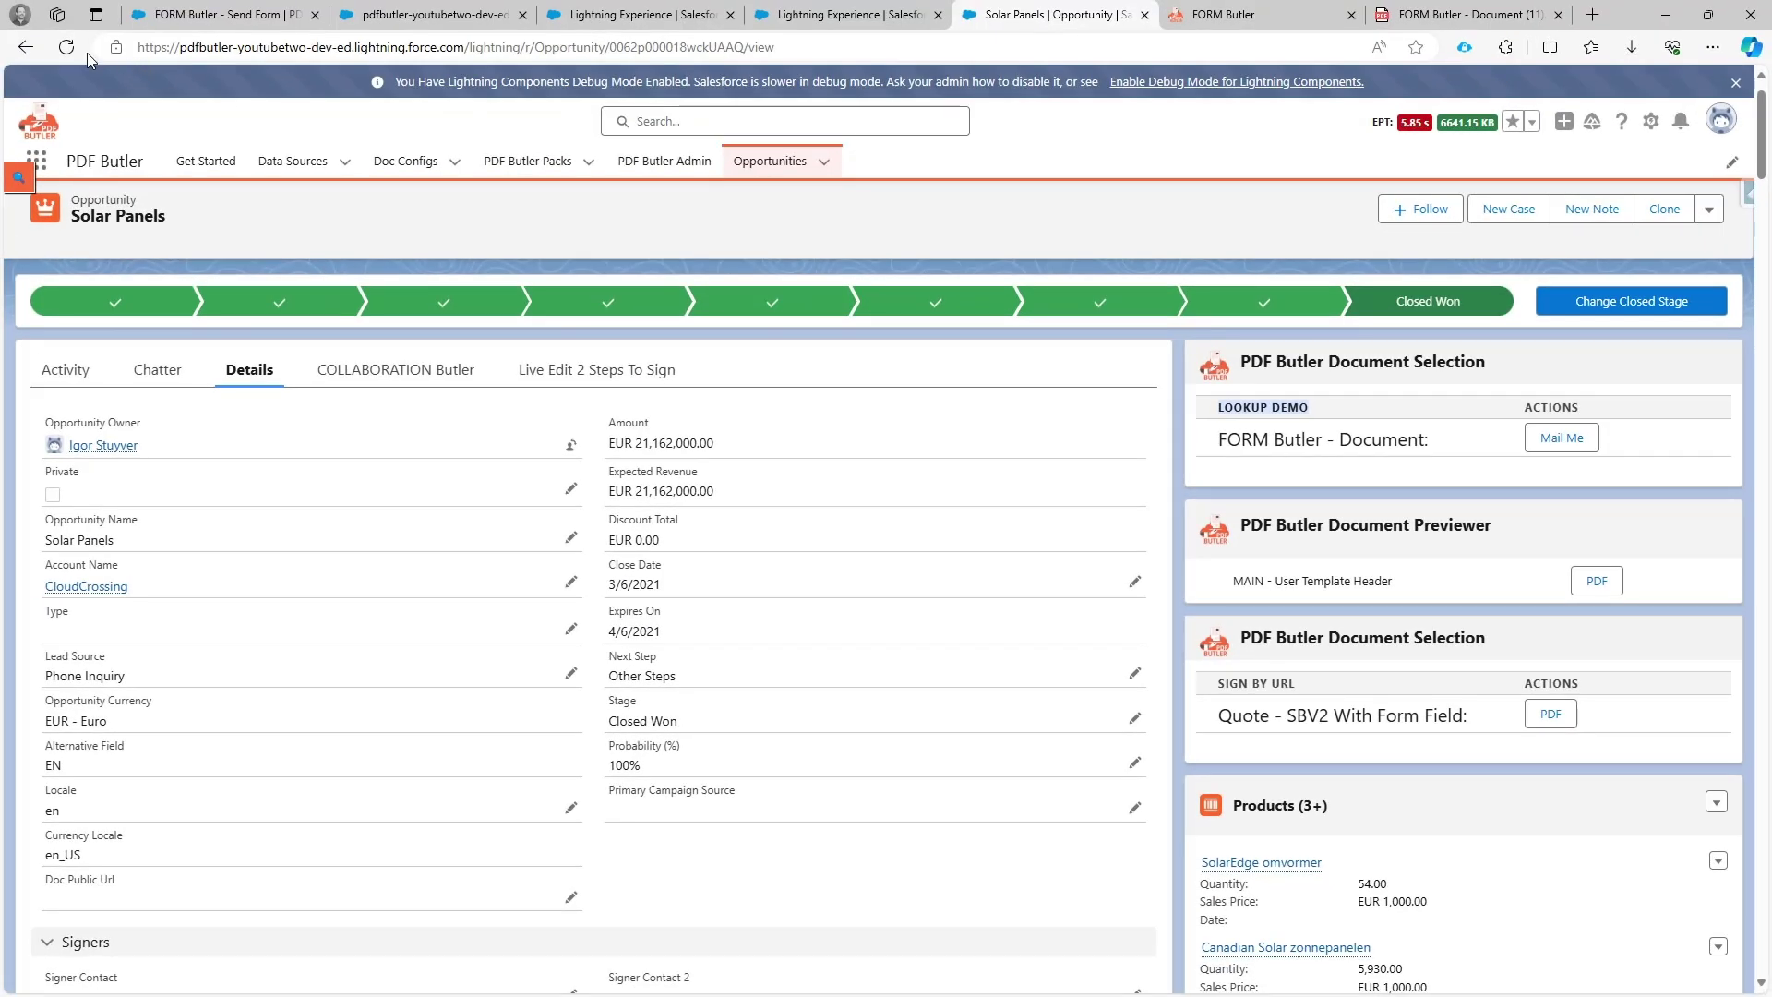
- Reload the Solar Panels opportunity and check its Account Name shows United Oil & Gas, UK
click(66, 47)
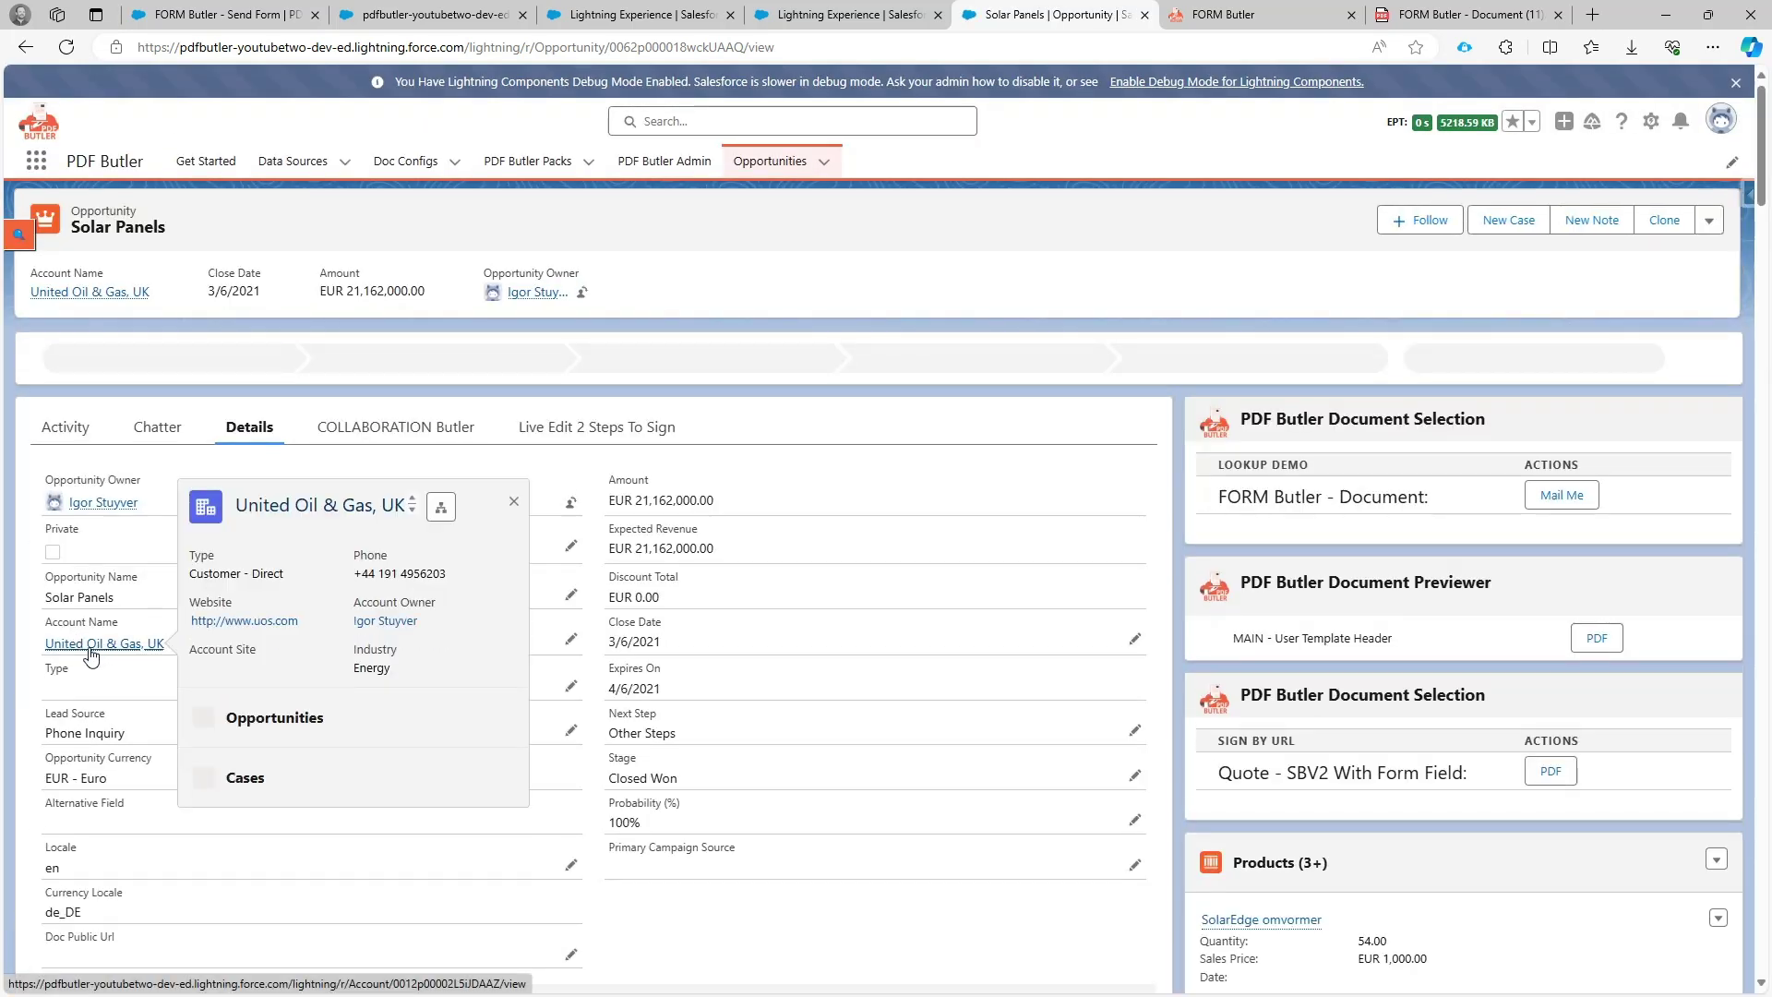
mouse_move(106, 643)
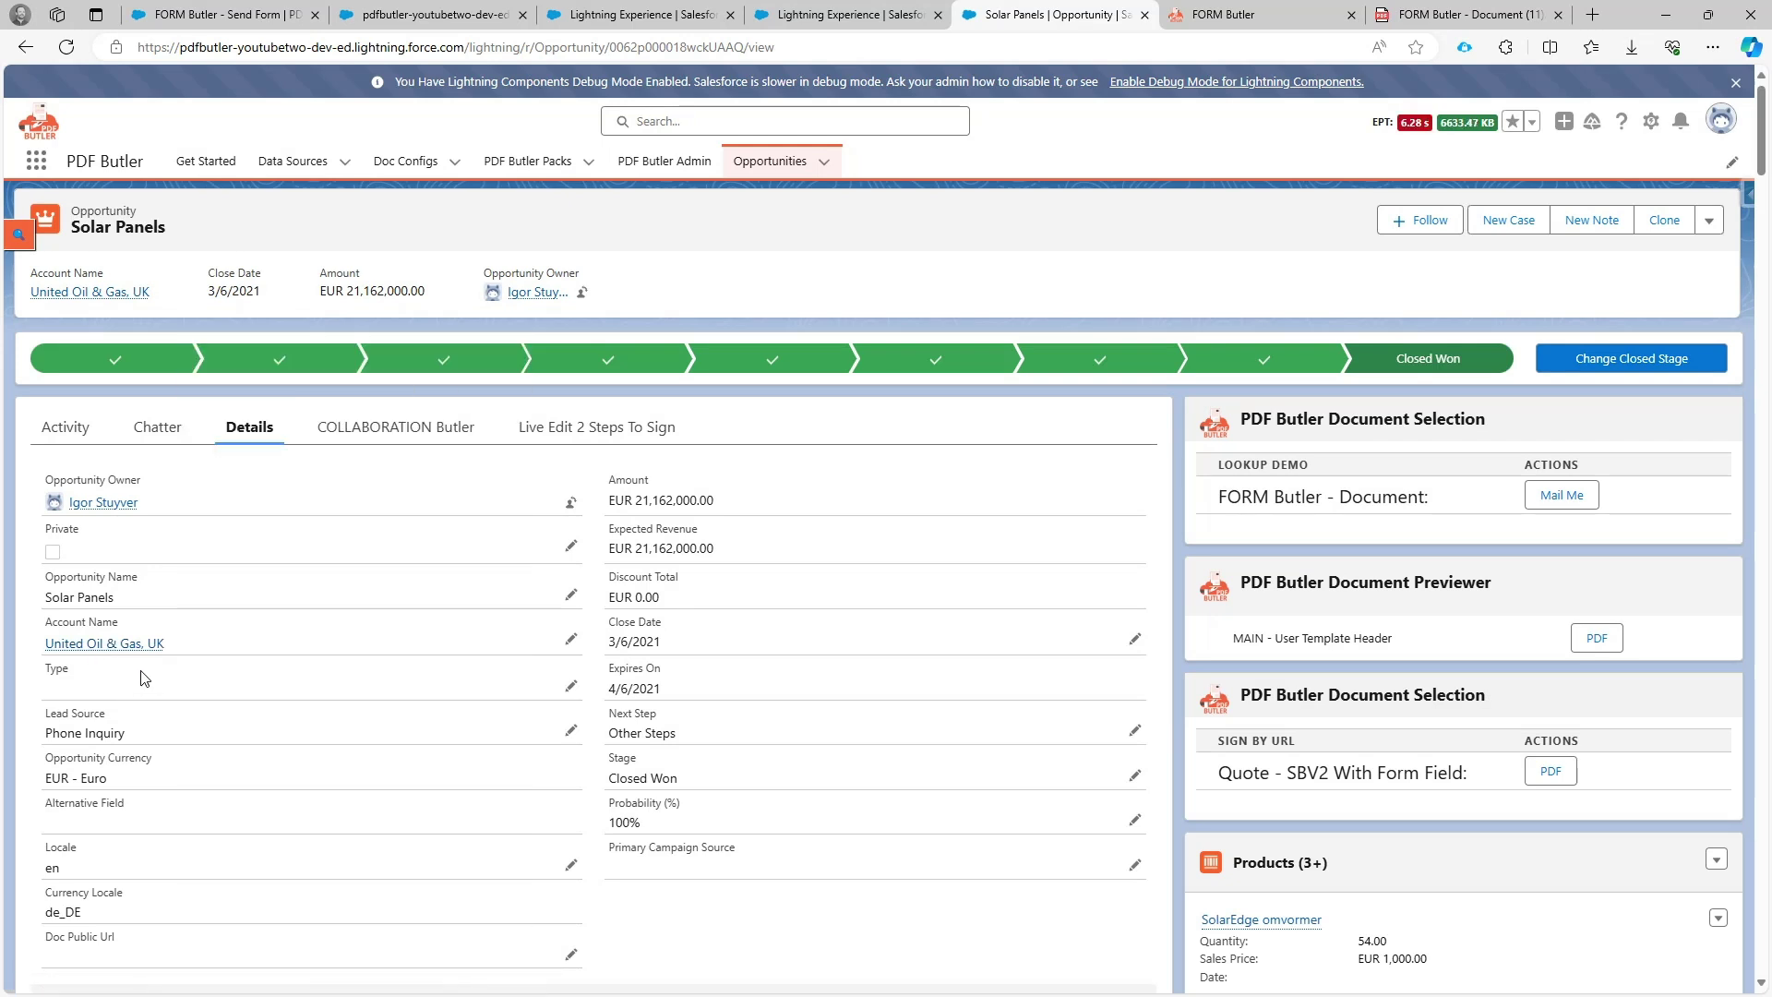